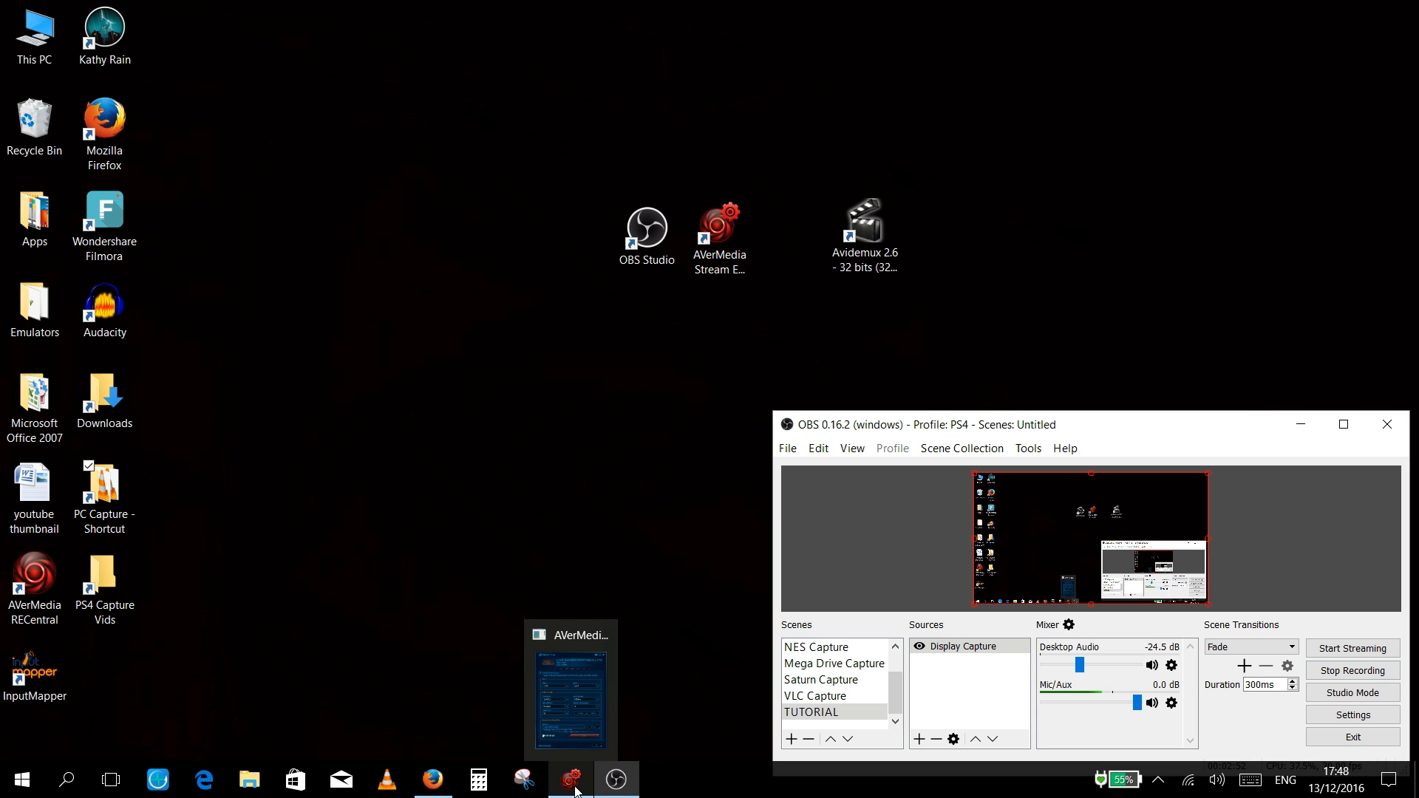
Check the capture card's Stream Engine settings in RECentral, minimize that window and switch to OBS in a maximized window.
left_click(575, 789)
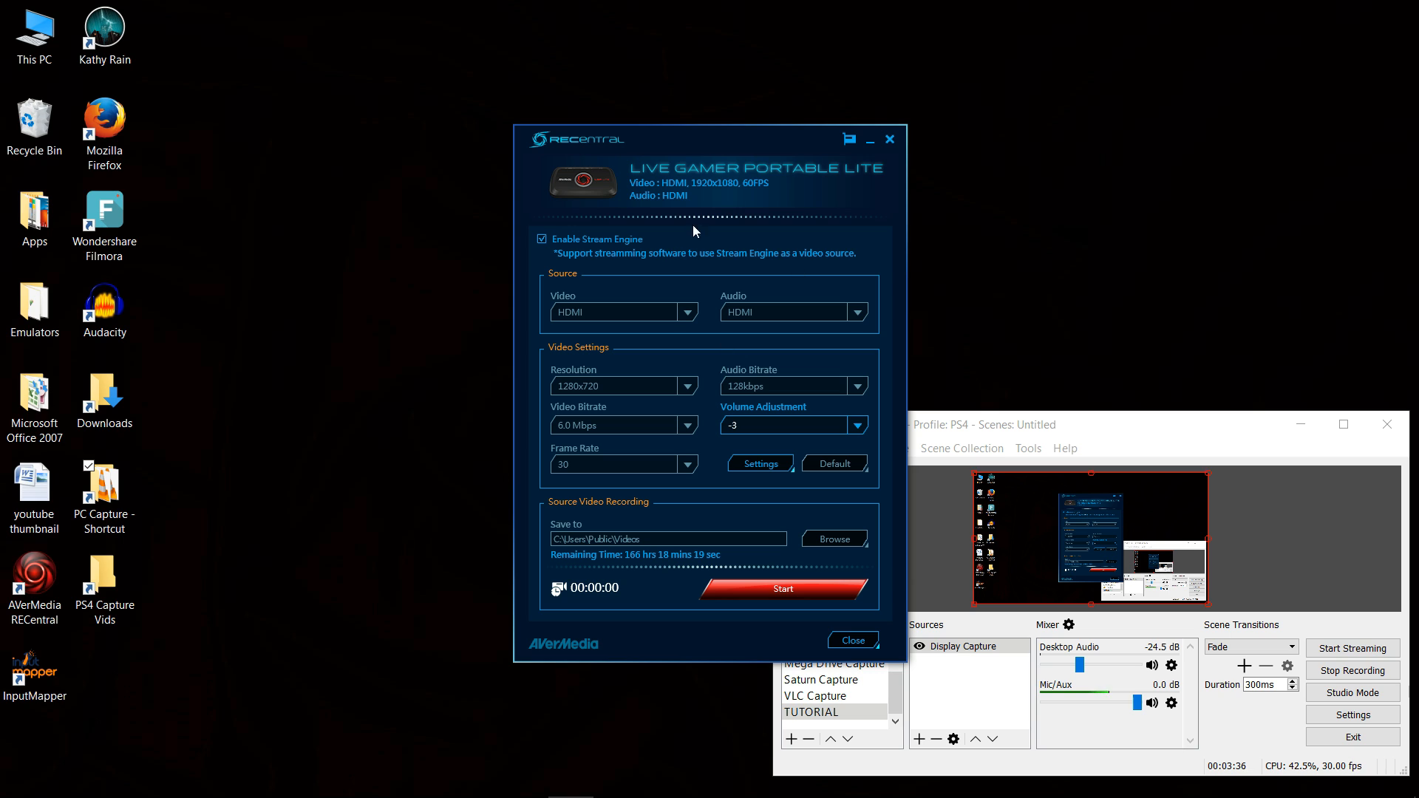
left_click(871, 140)
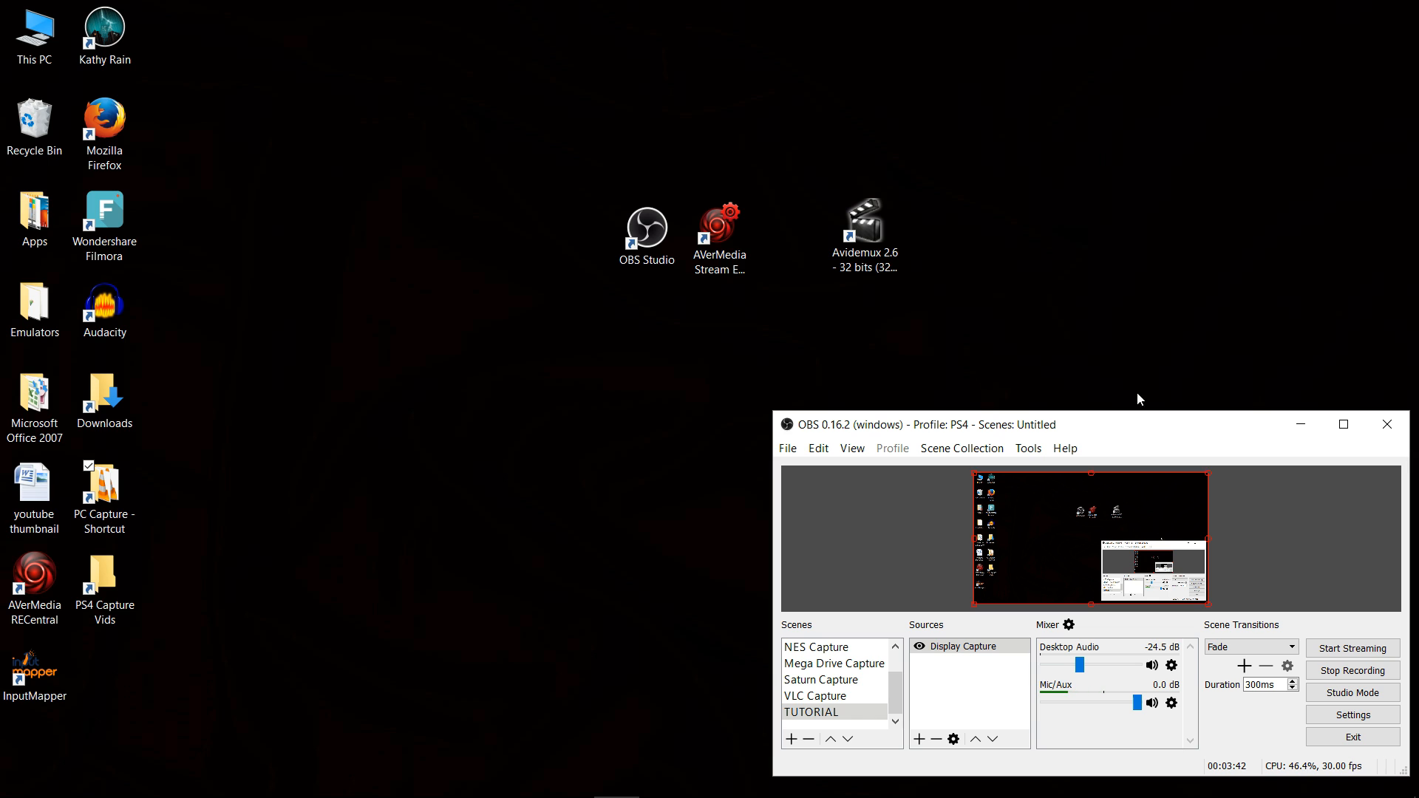
left_click(1344, 426)
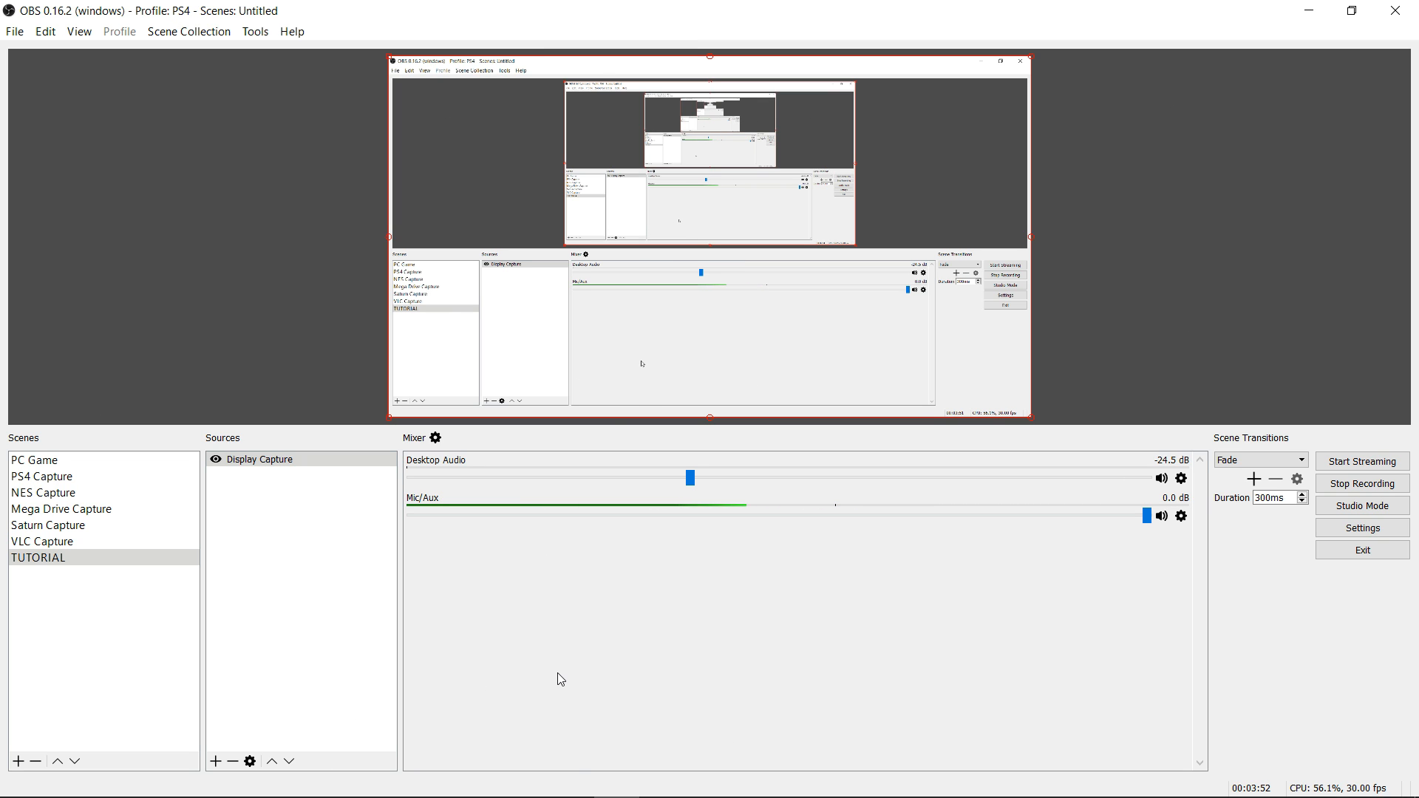
left_click(38, 562)
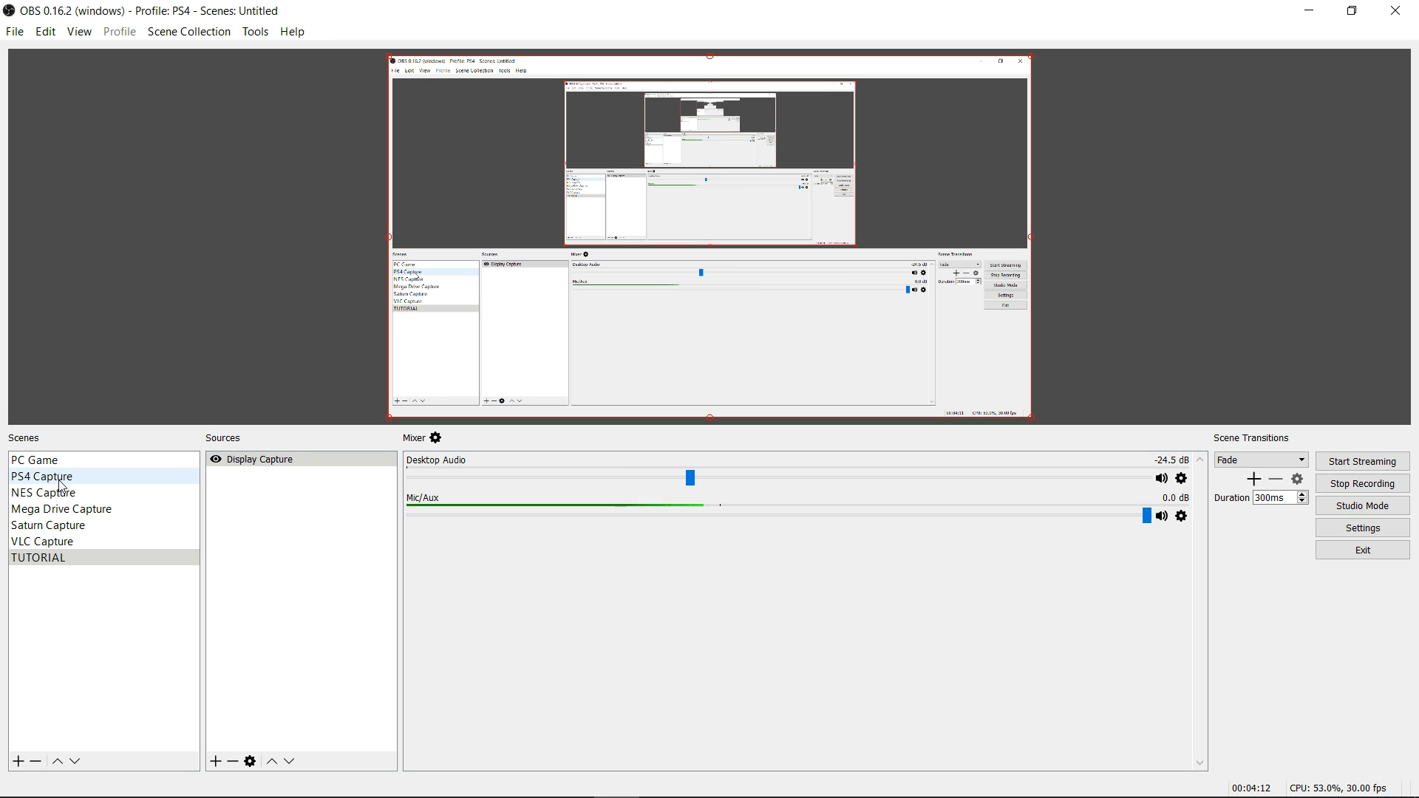
left_click(18, 763)
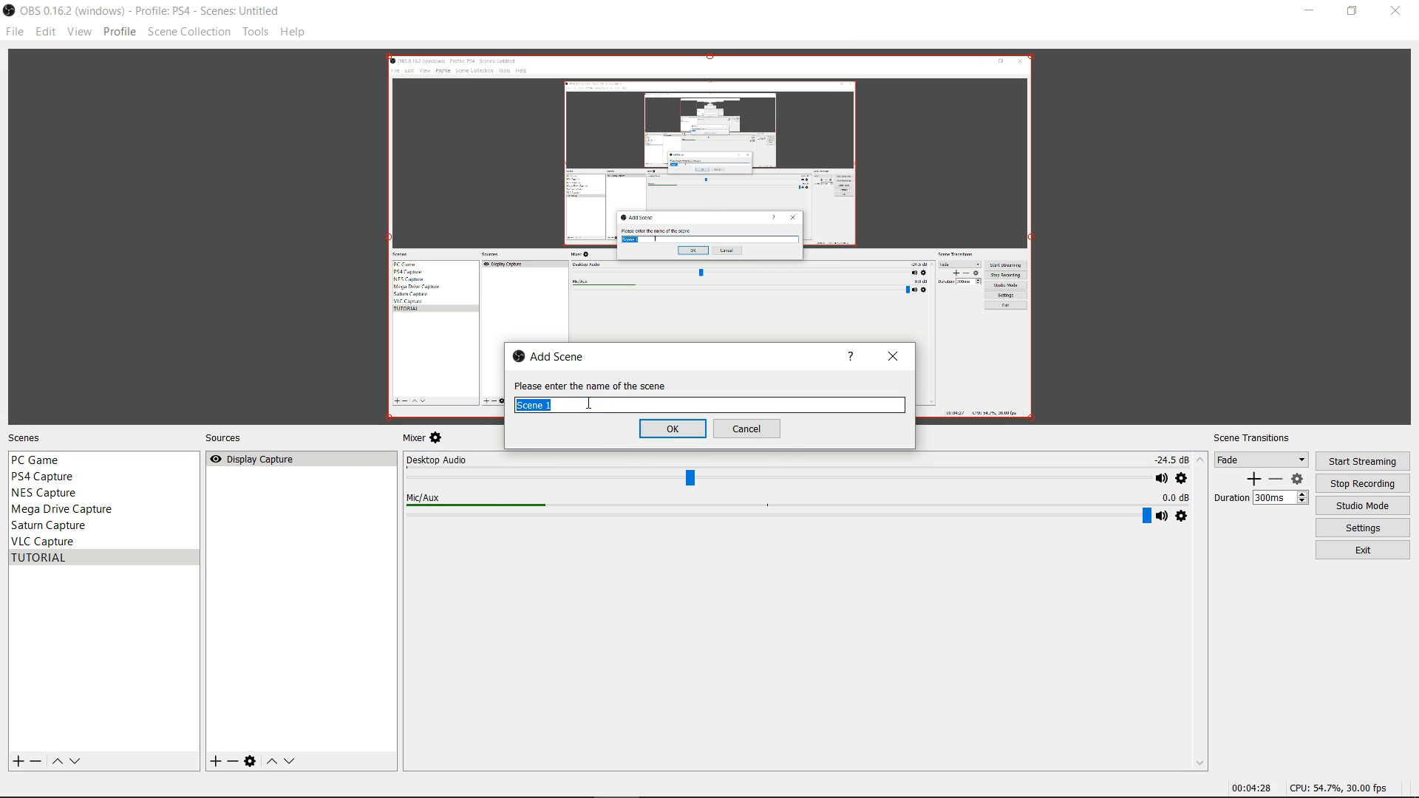
left_click(746, 429)
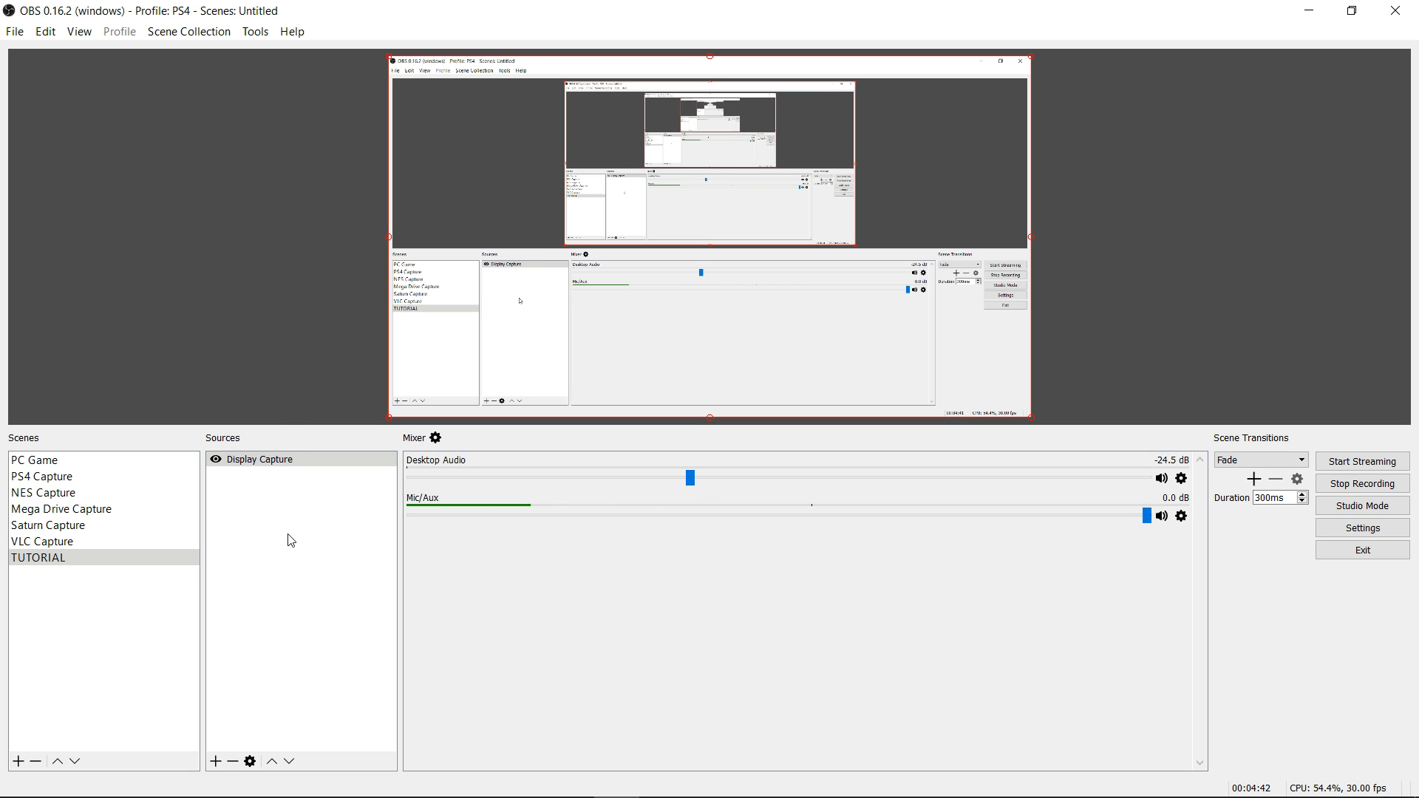
Add a new Video Capture Device source named "PS4 Test" to the TUTORIAL scene.
left_click(216, 762)
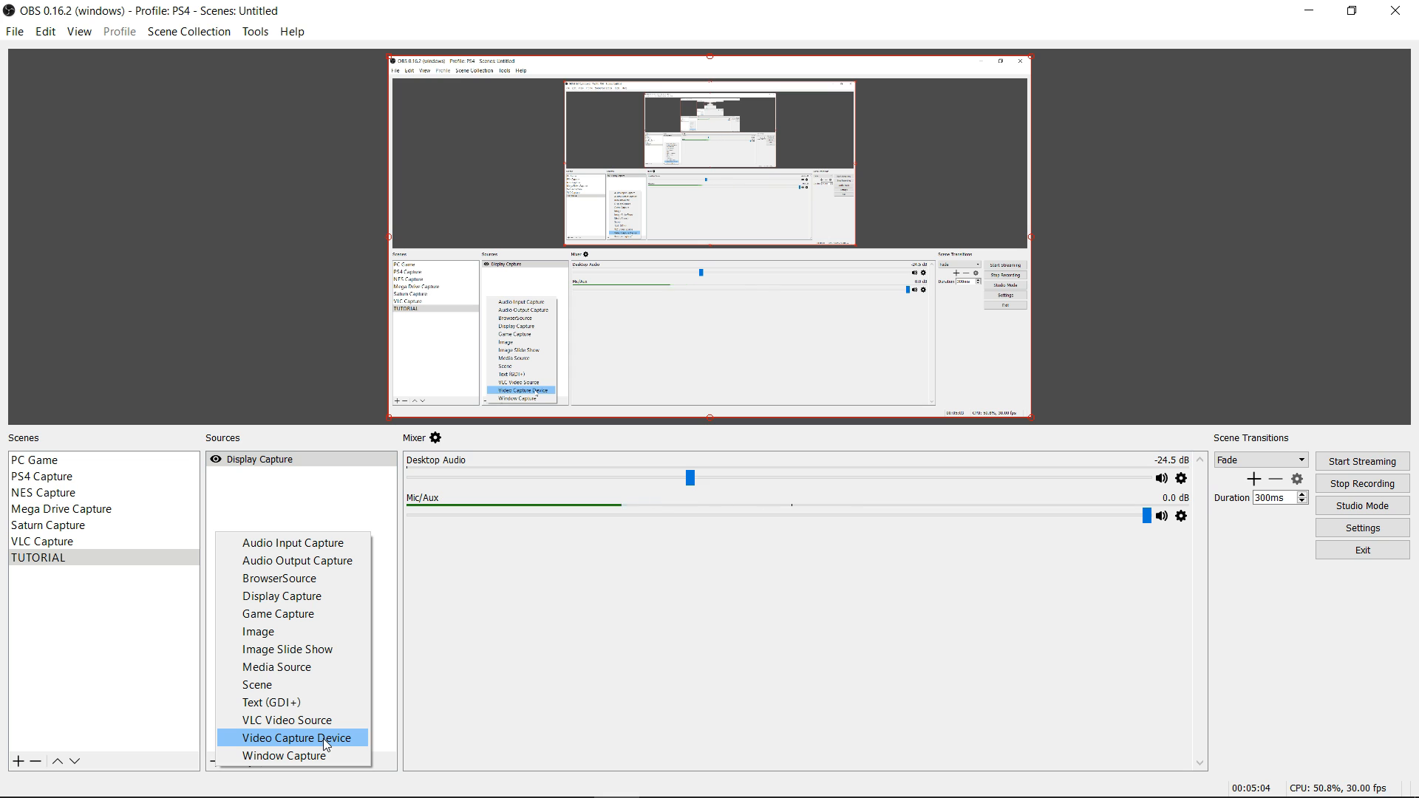
left_click(248, 739)
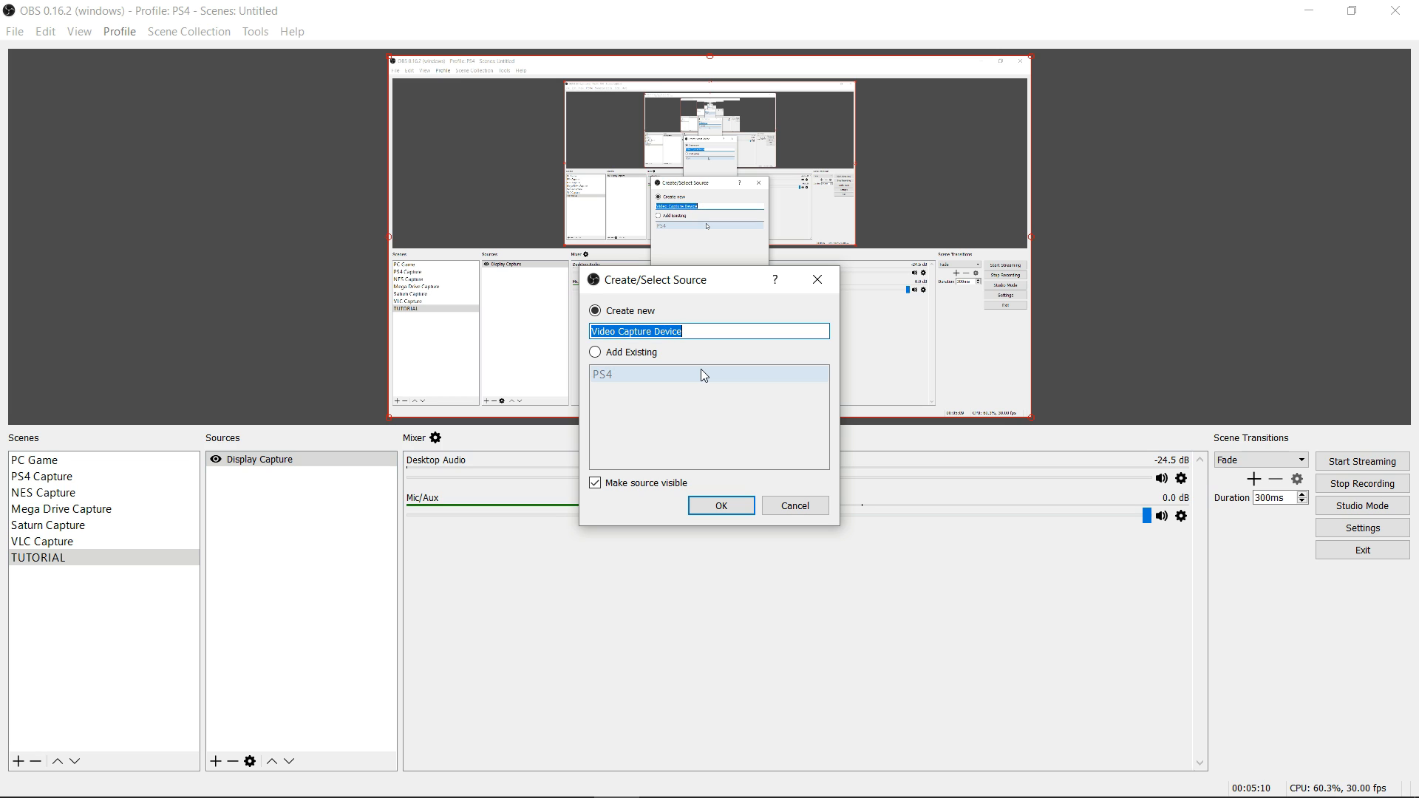
type("PS")
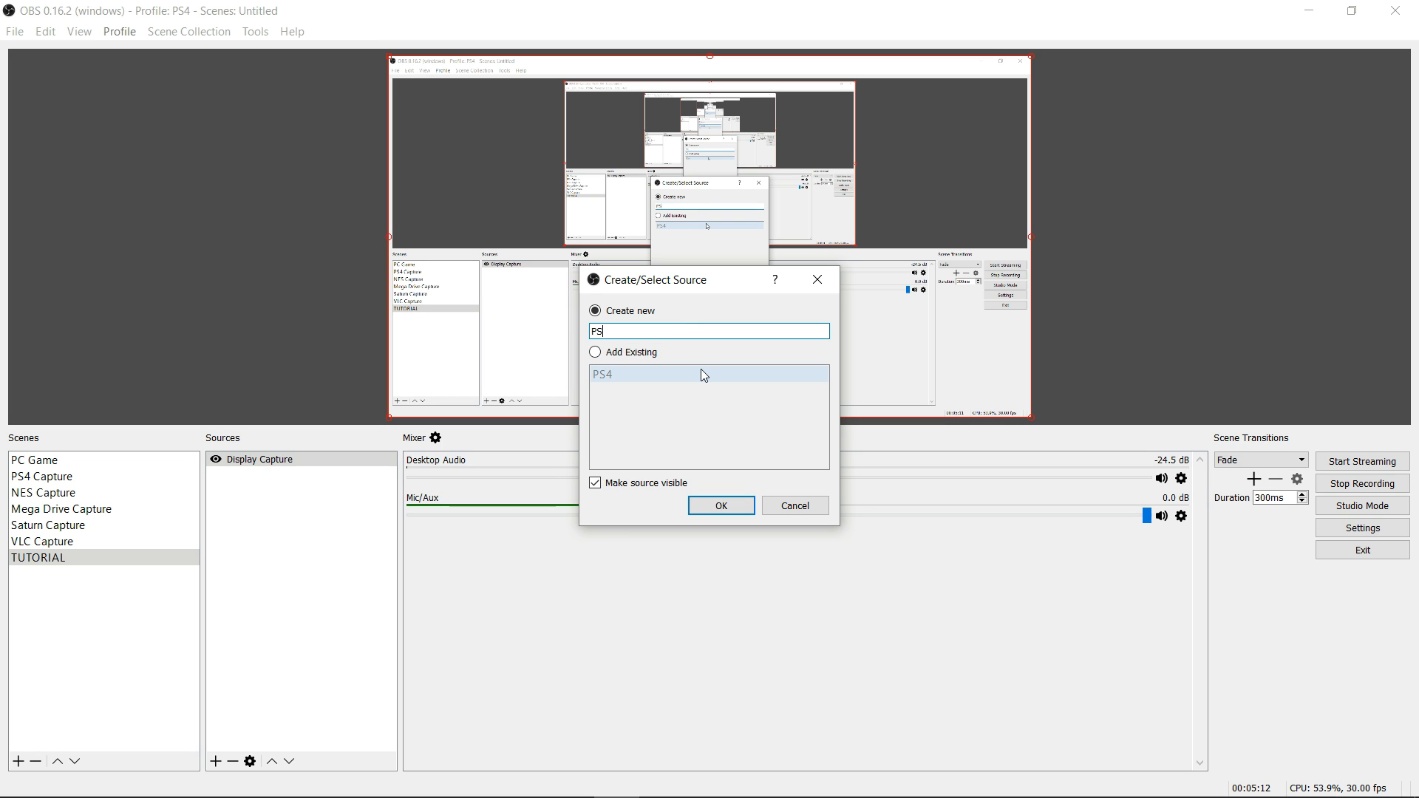
type("4 Test")
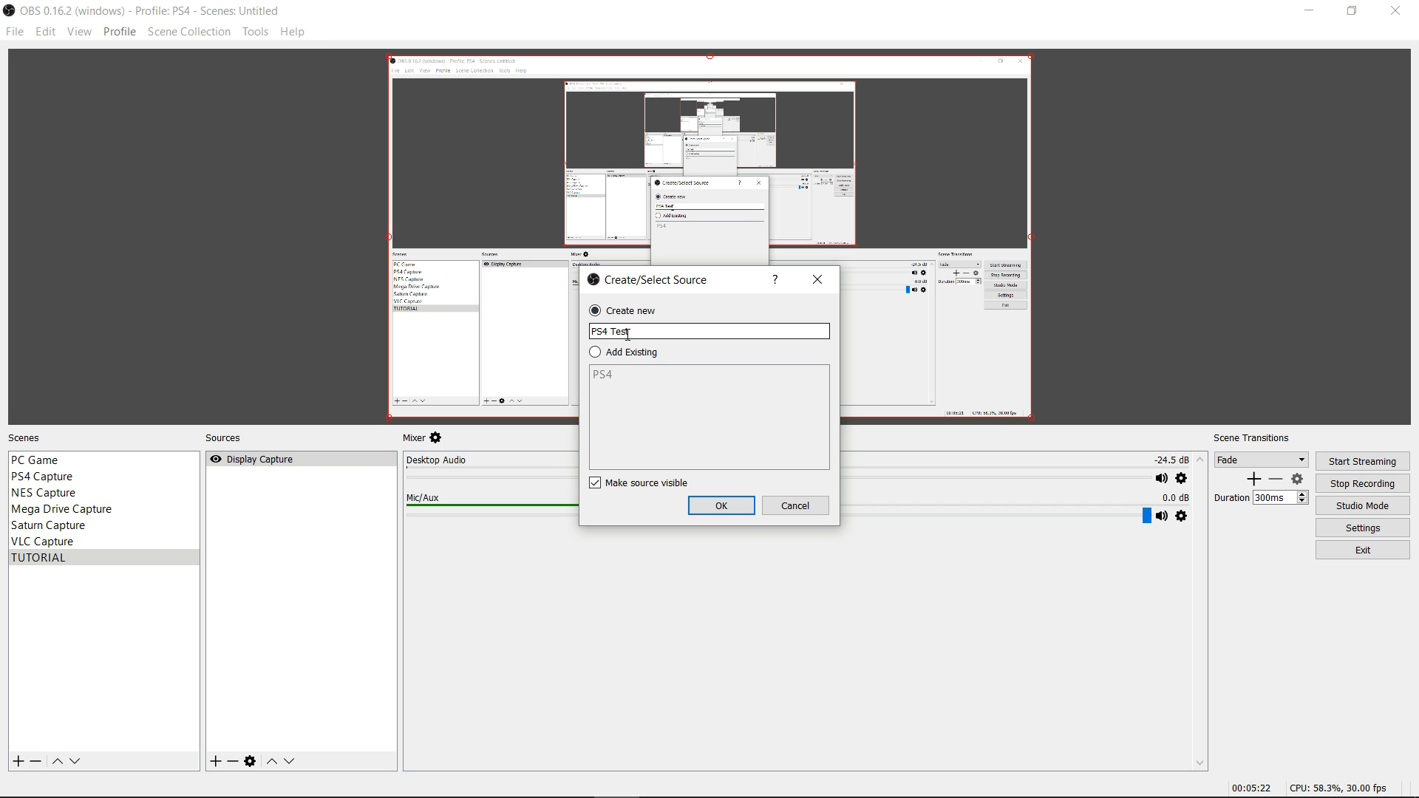
left_click(670, 333)
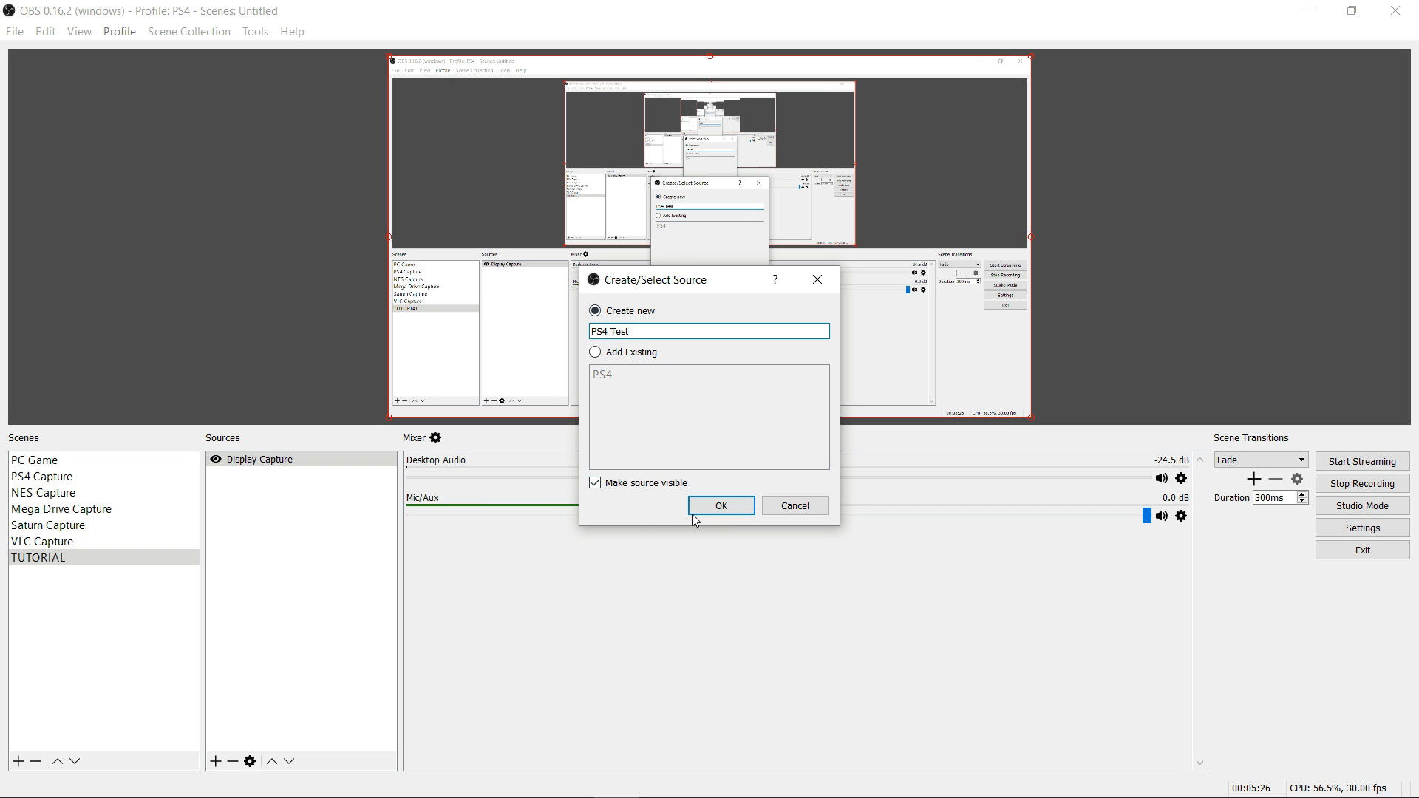
left_click(717, 507)
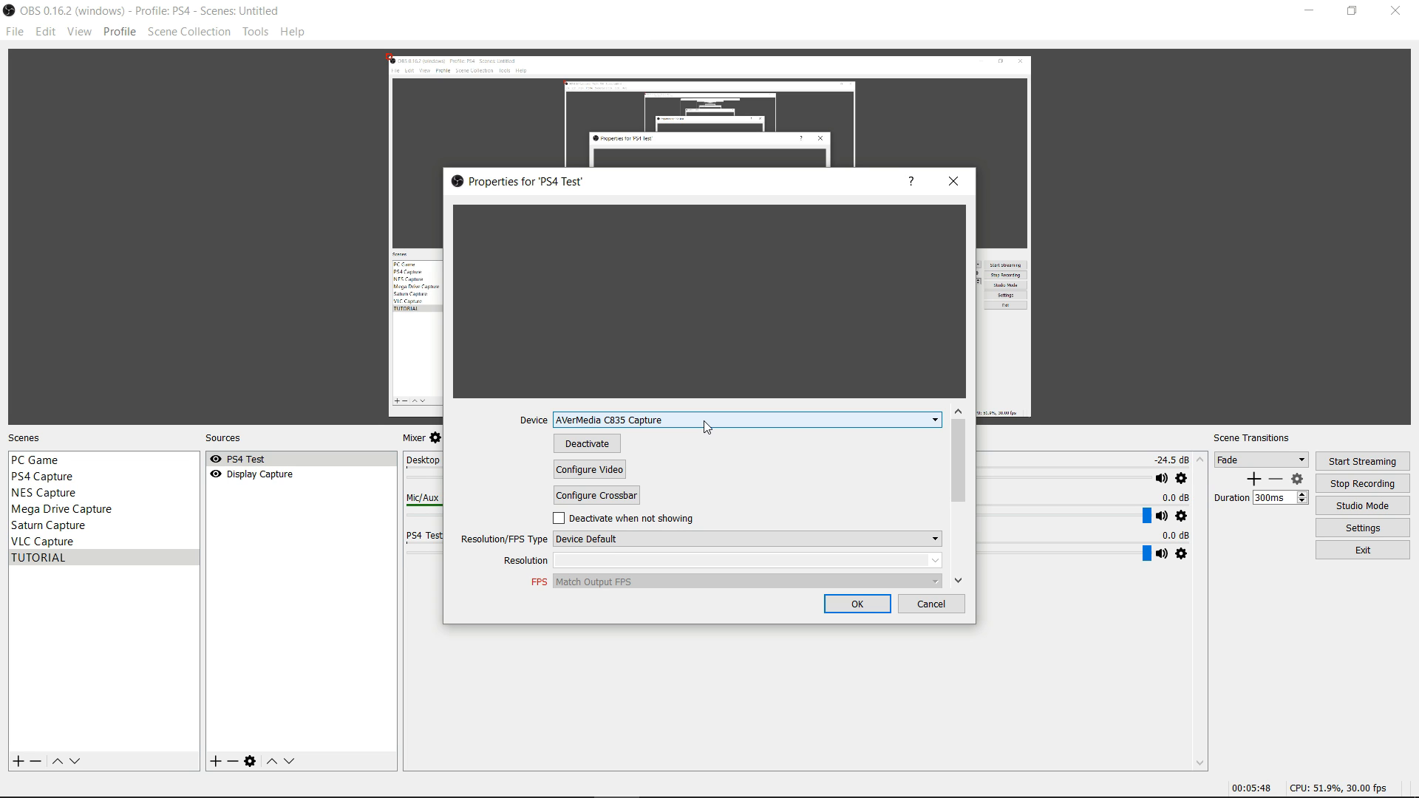
Set the PS4 Test source's device to LGPLite Stream Engine and shrink its picture on the canvas to a small inset.
left_click(819, 419)
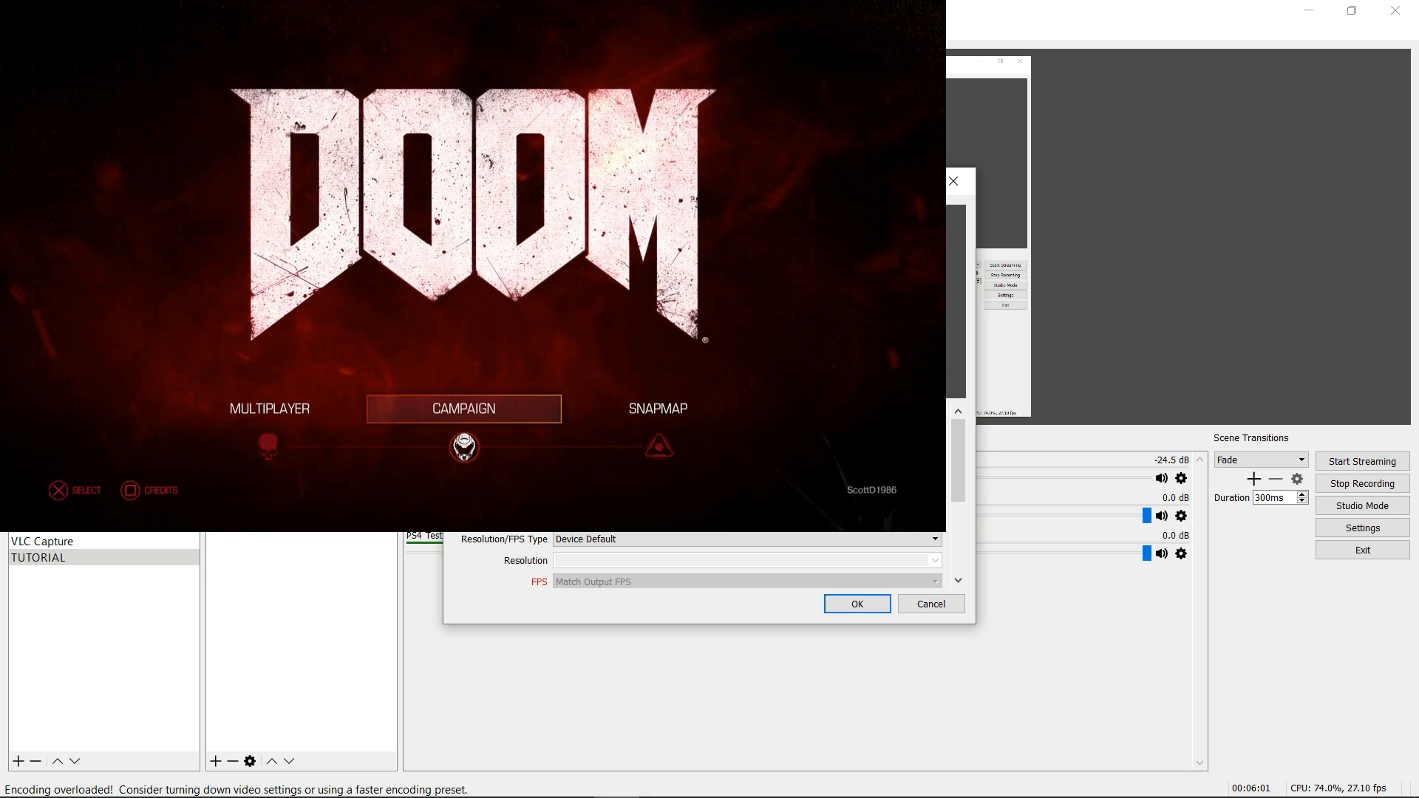
left_click_drag(494, 181, 915, 156)
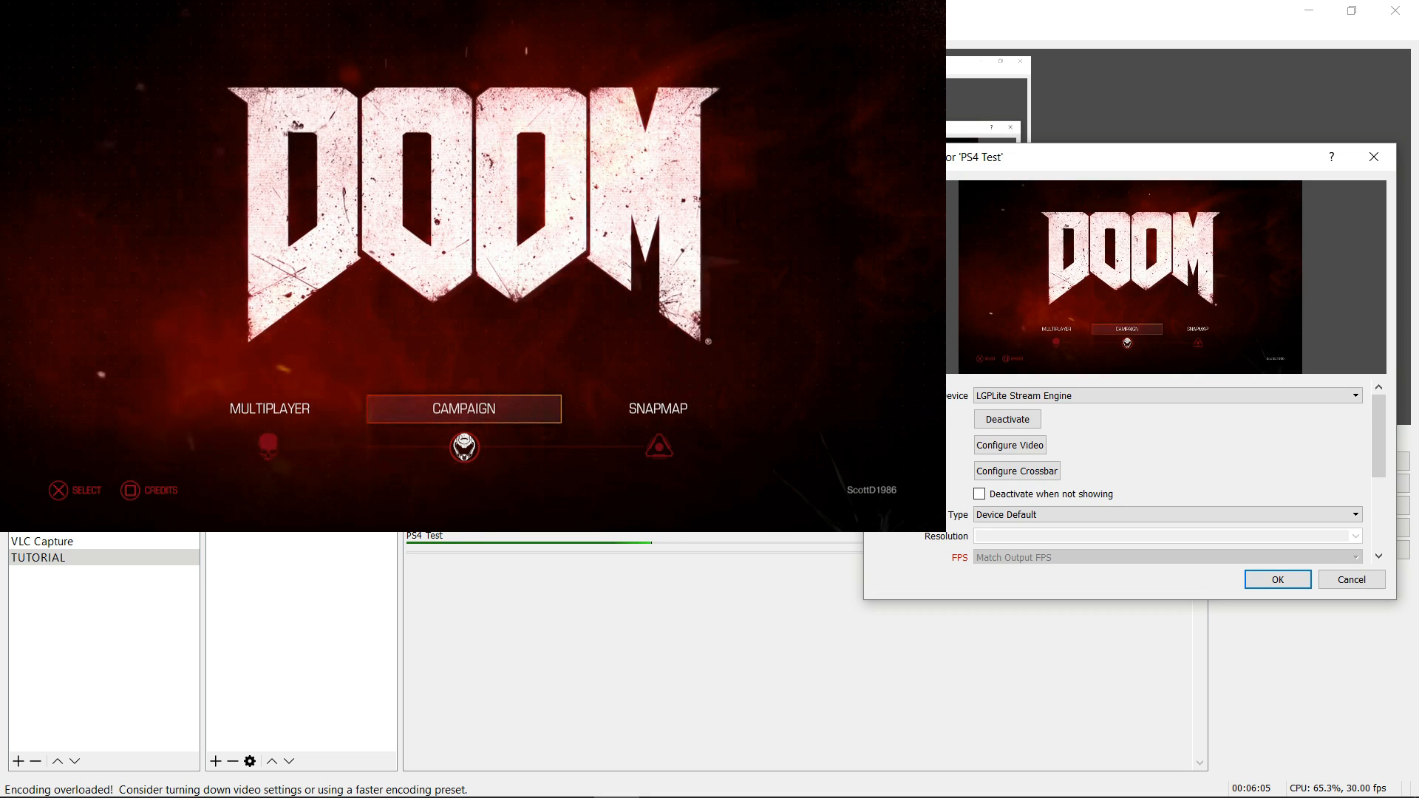
left_click_drag(817, 297, 647, 230)
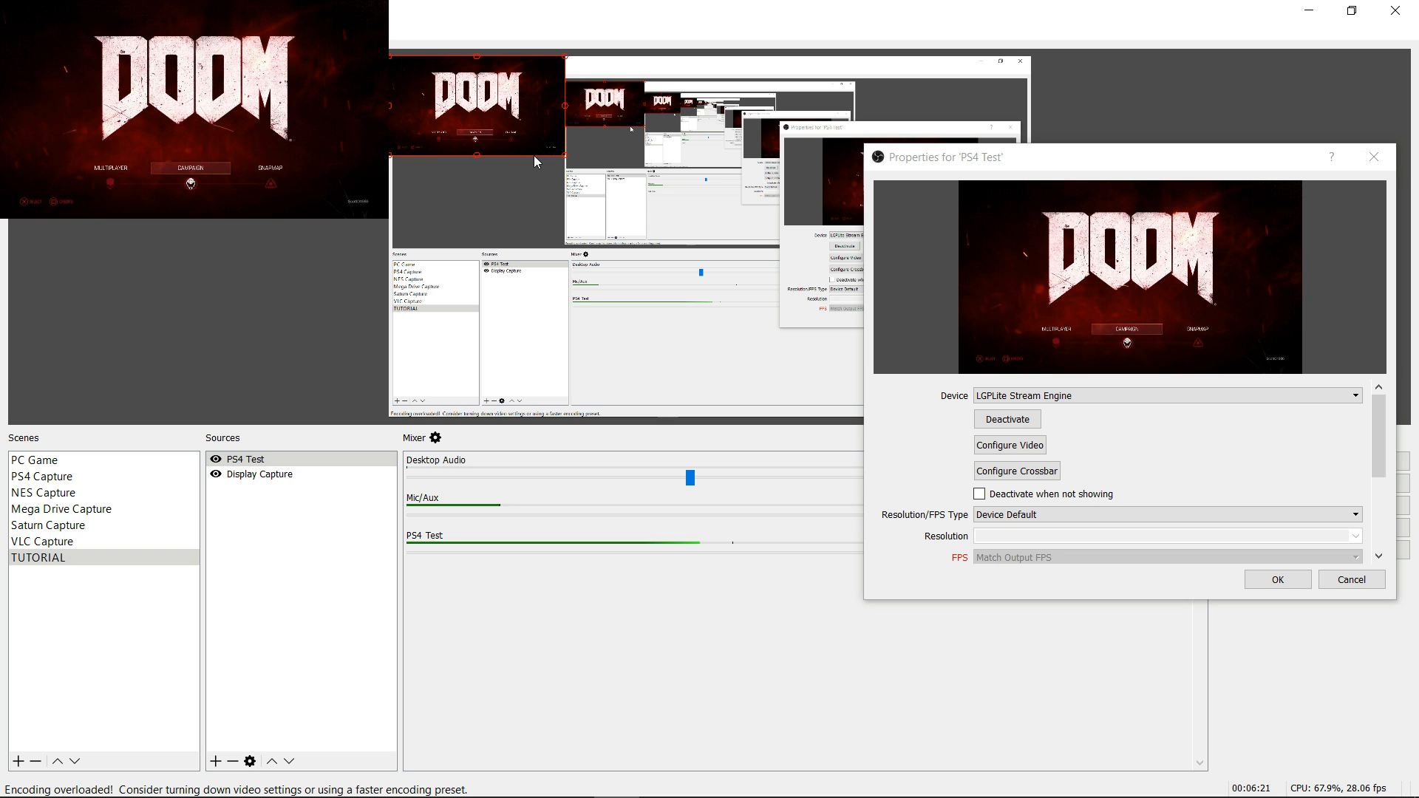
left_click_drag(1040, 155, 633, 233)
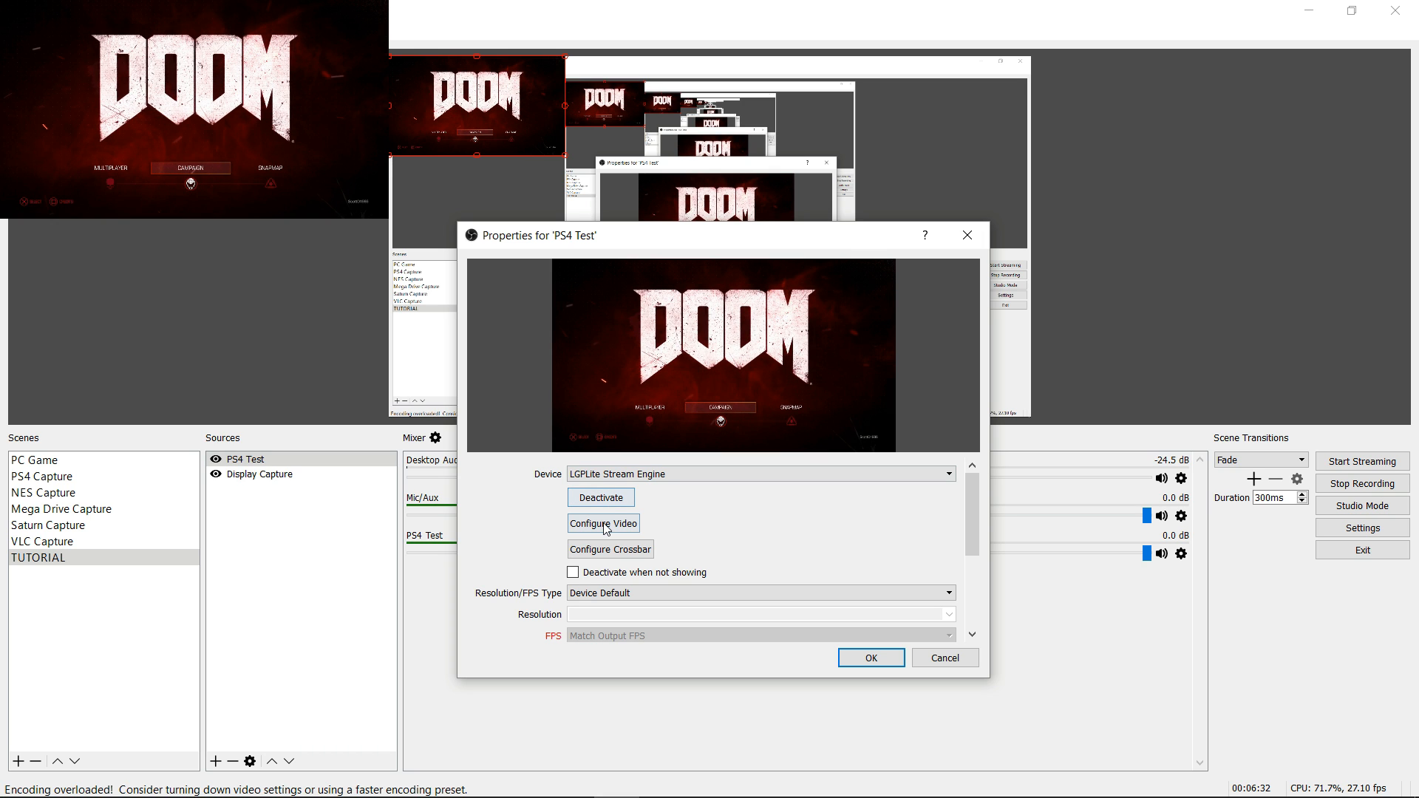
Set the PS4 Test source's audio output mode to Capture audio only and accept its properties.
left_click_drag(970, 516, 969, 553)
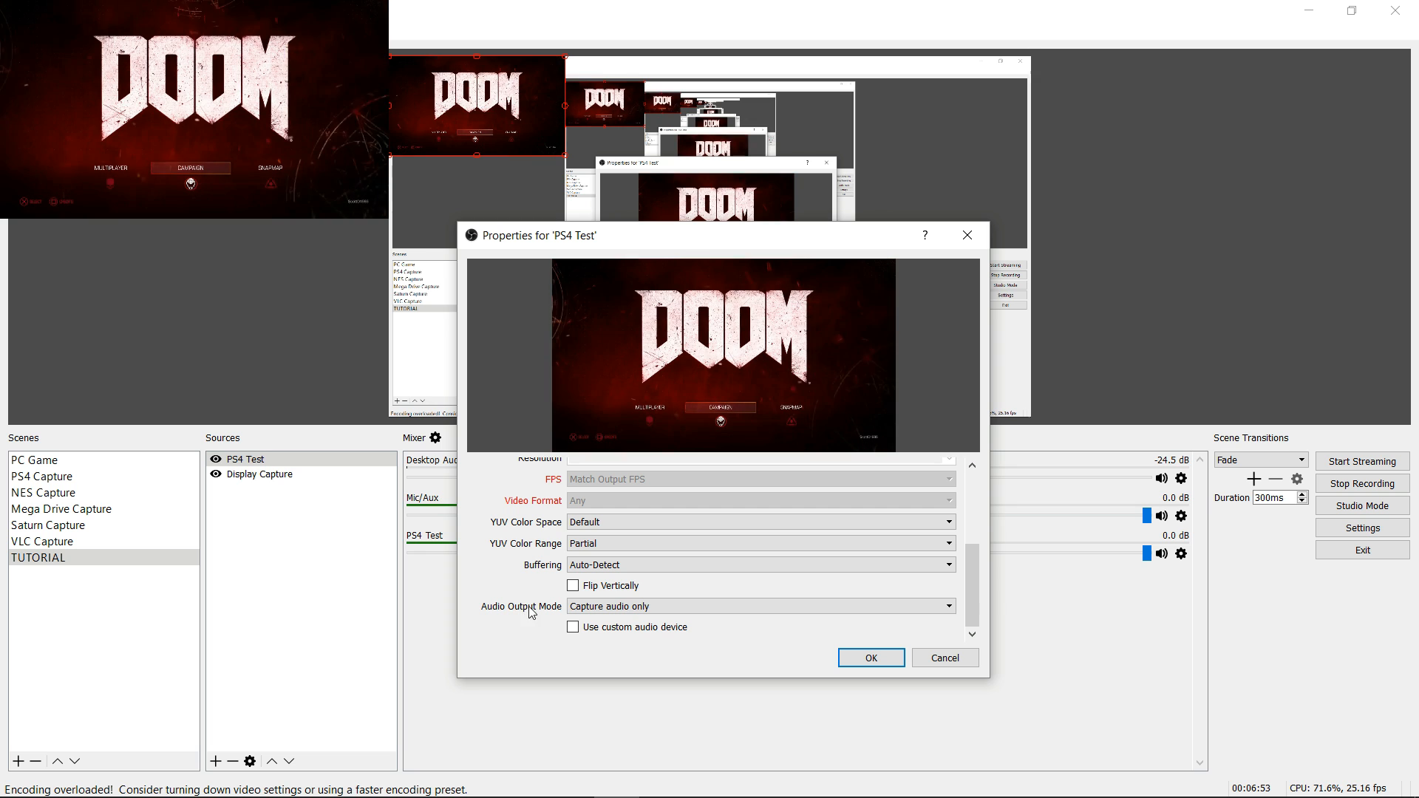
left_click(950, 607)
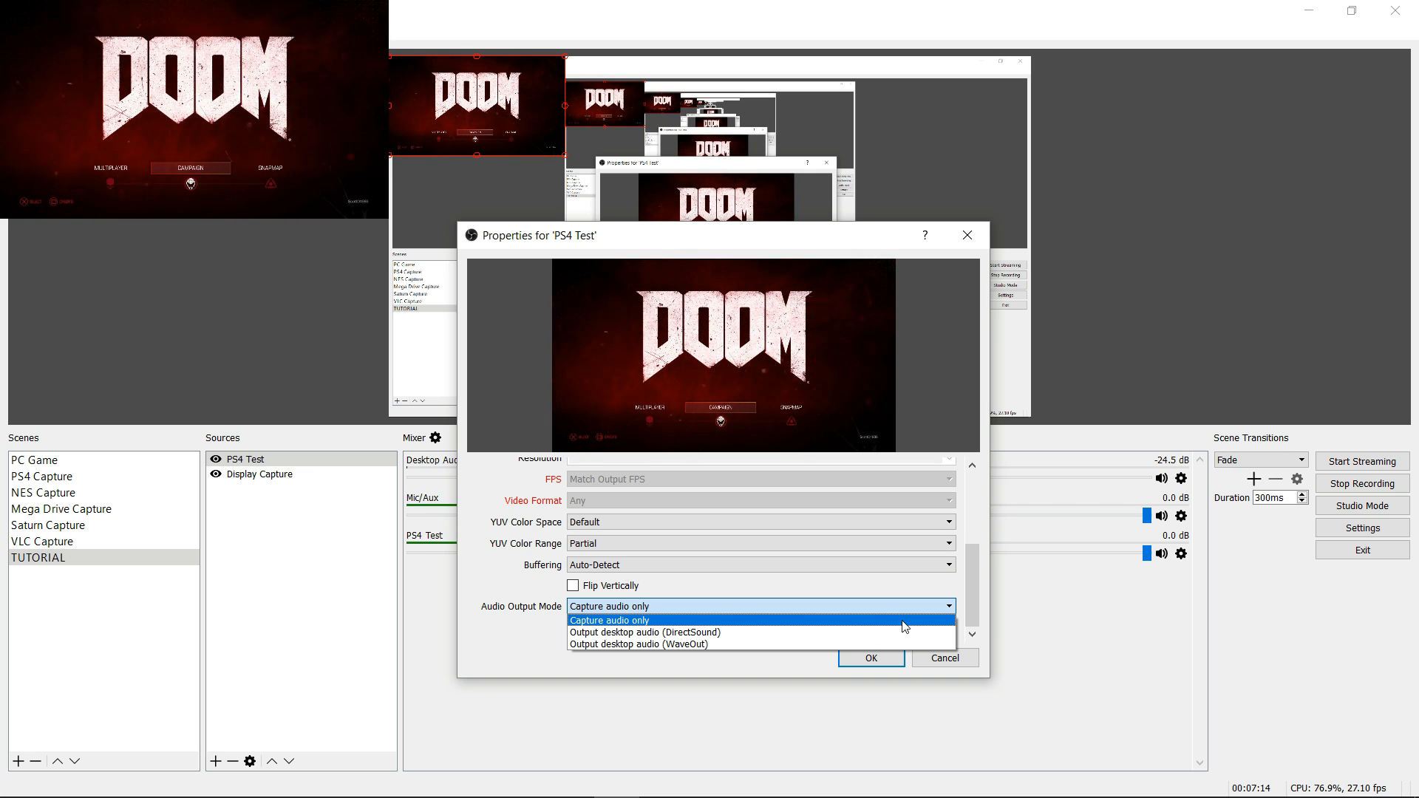
left_click(755, 621)
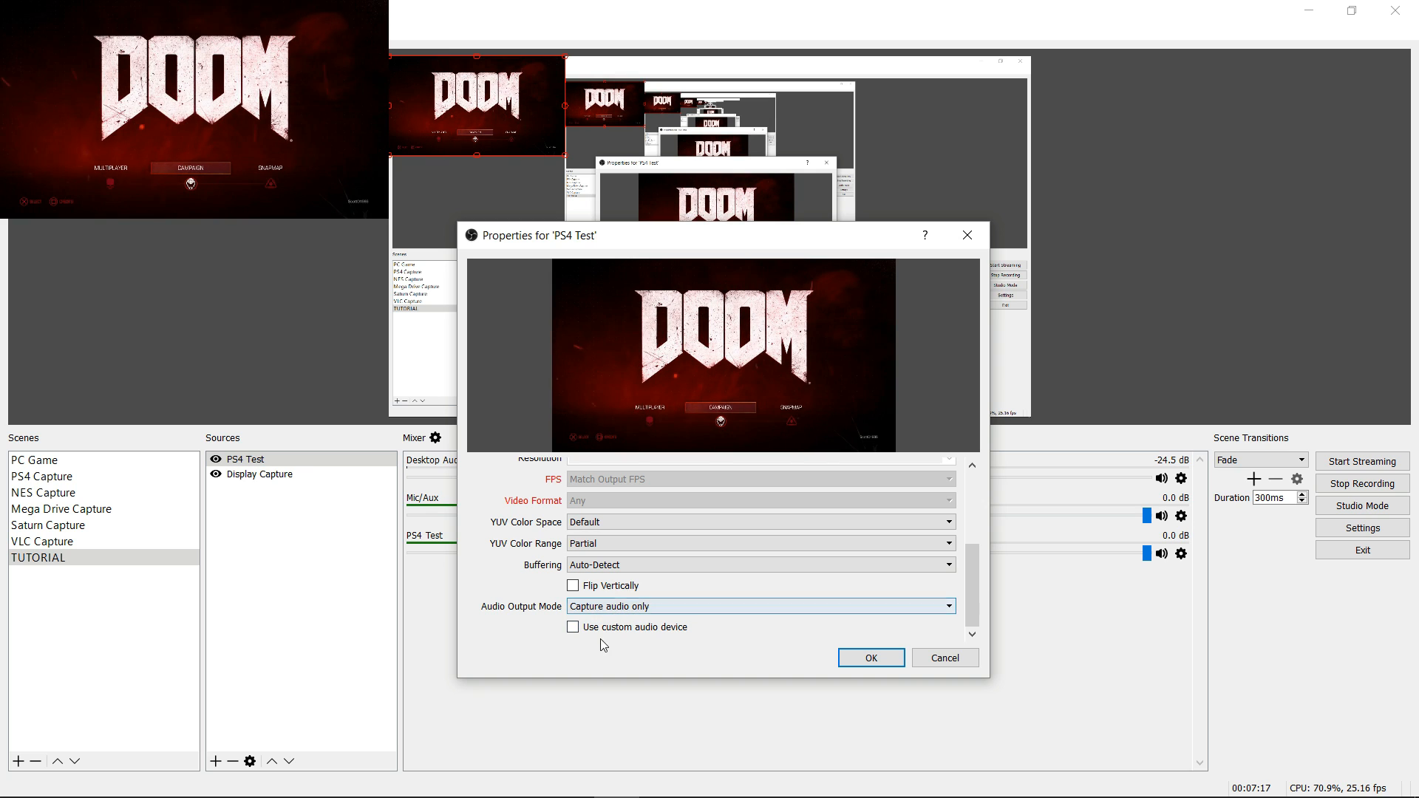
left_click(872, 658)
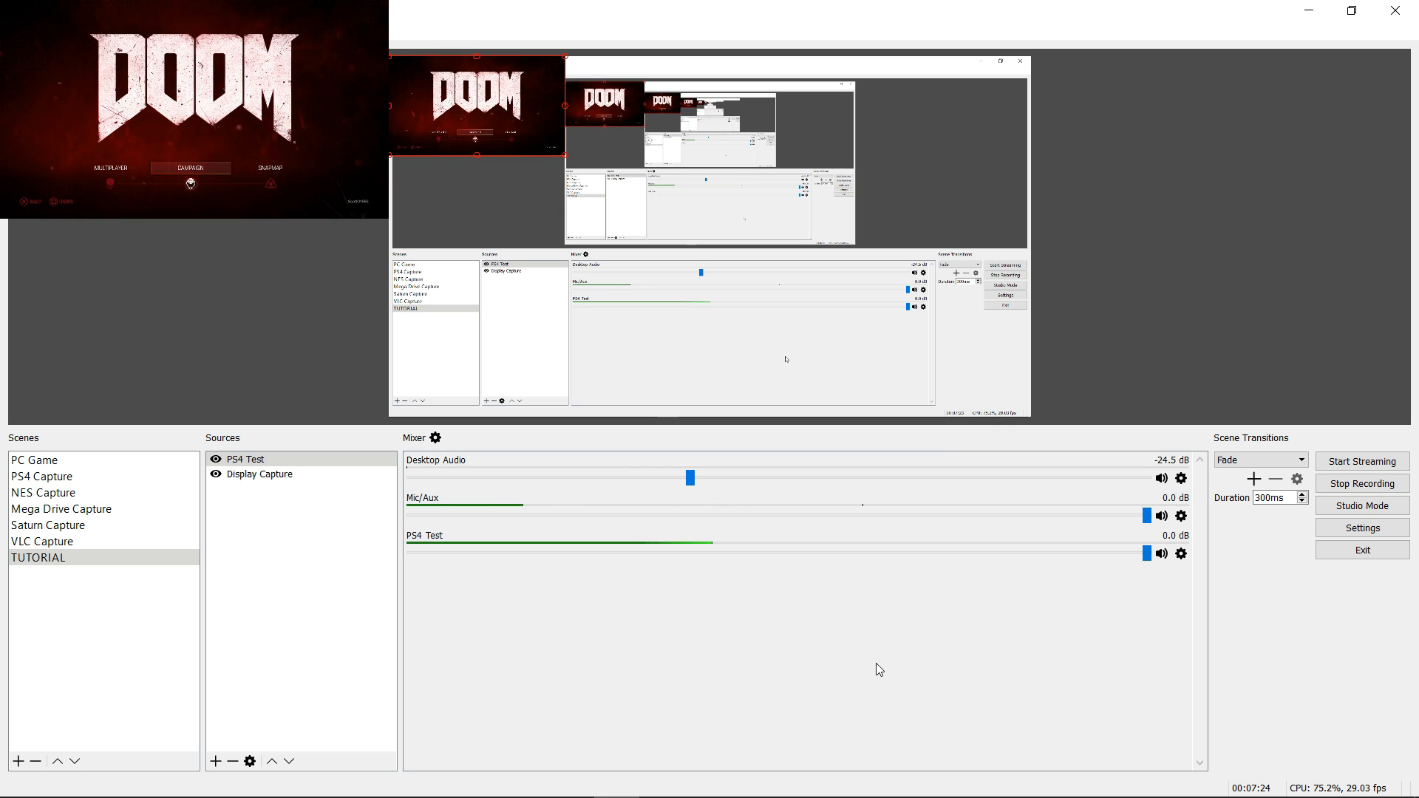
Mute the PS4 Test audio in the mixer and move its picture to the right edge of the canvas.
left_click(1163, 555)
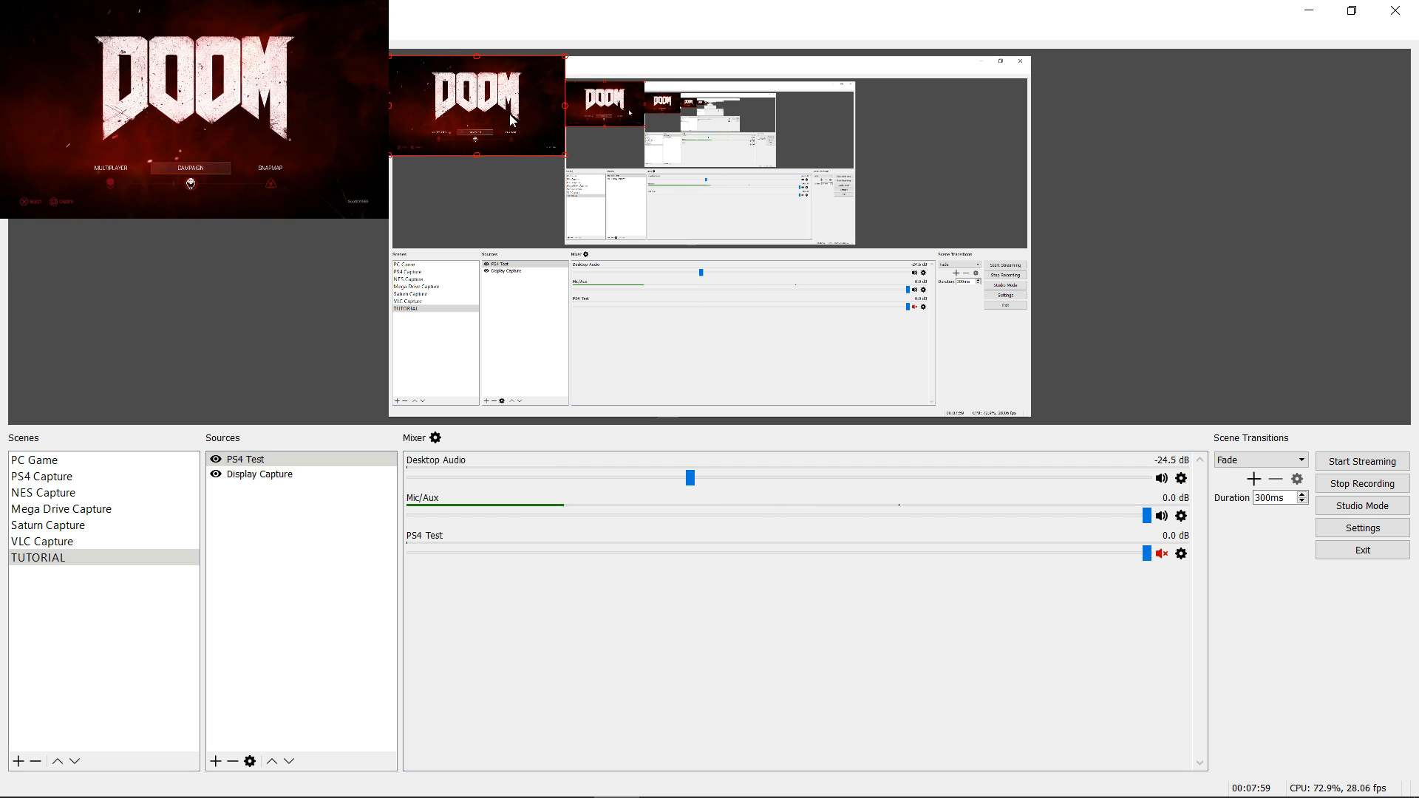
left_click_drag(318, 154, 1265, 270)
left_click_drag(1171, 249, 1248, 277)
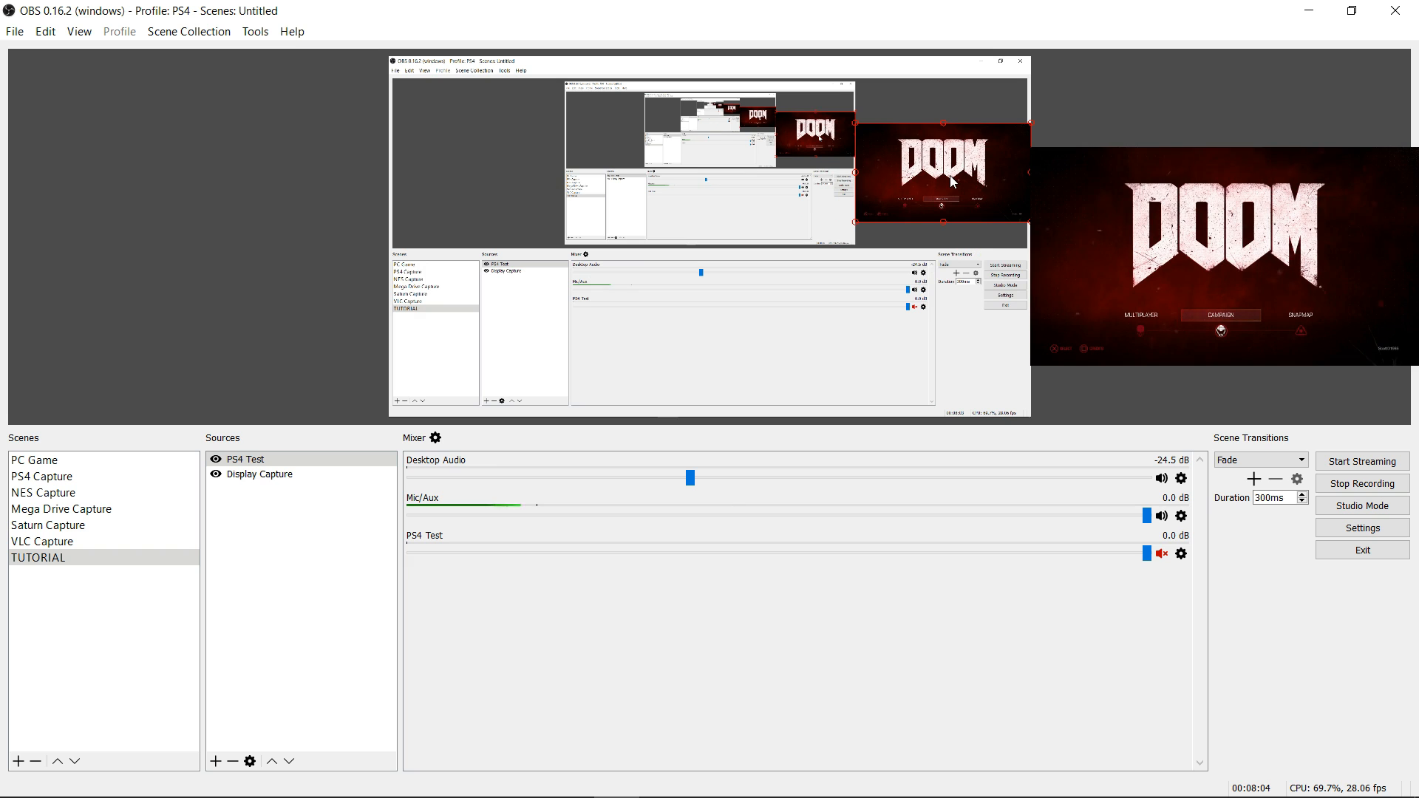
Open the OBS settings and examine the Stream options and the Output options for streaming and recording.
left_click(15, 32)
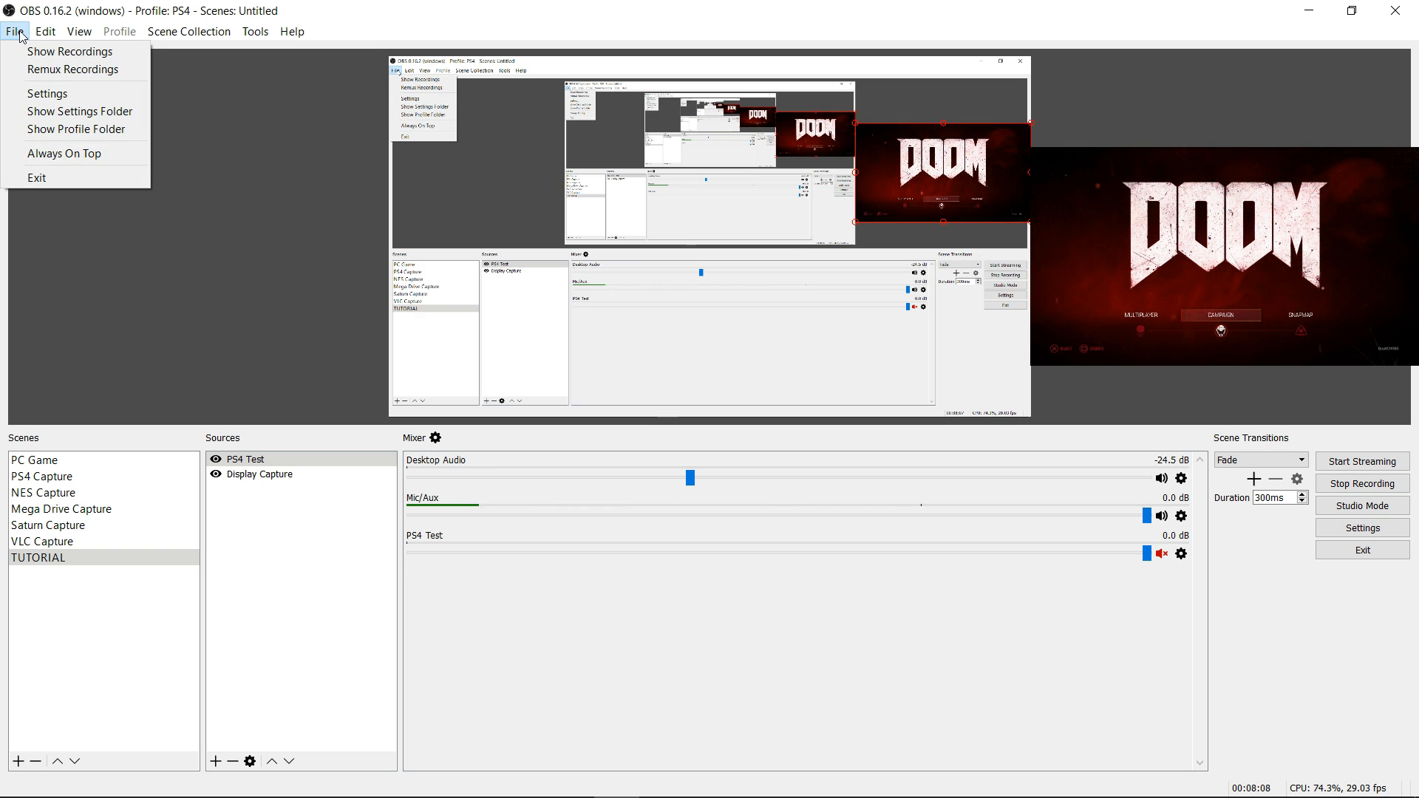
key("Escape")
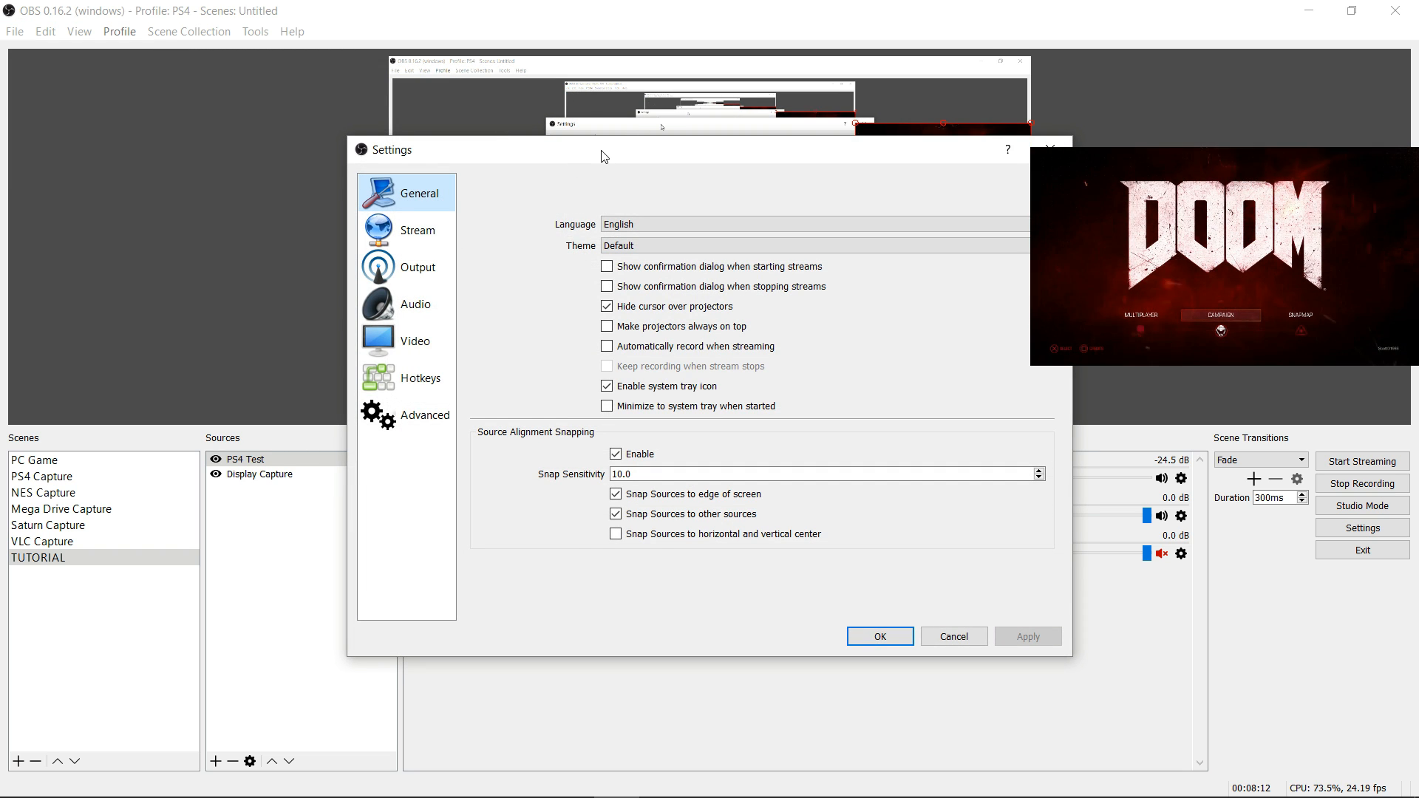
left_click_drag(597, 156, 377, 150)
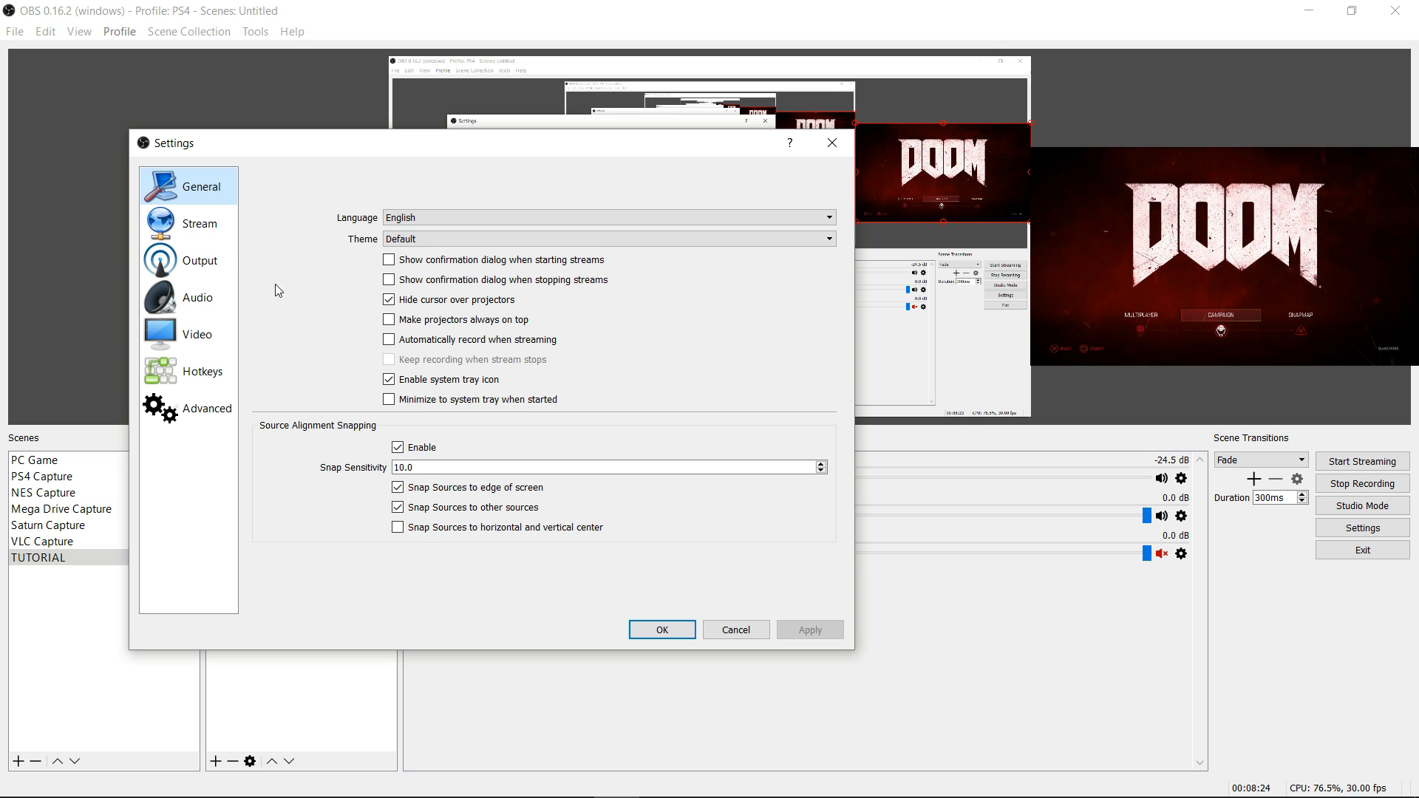
left_click(193, 221)
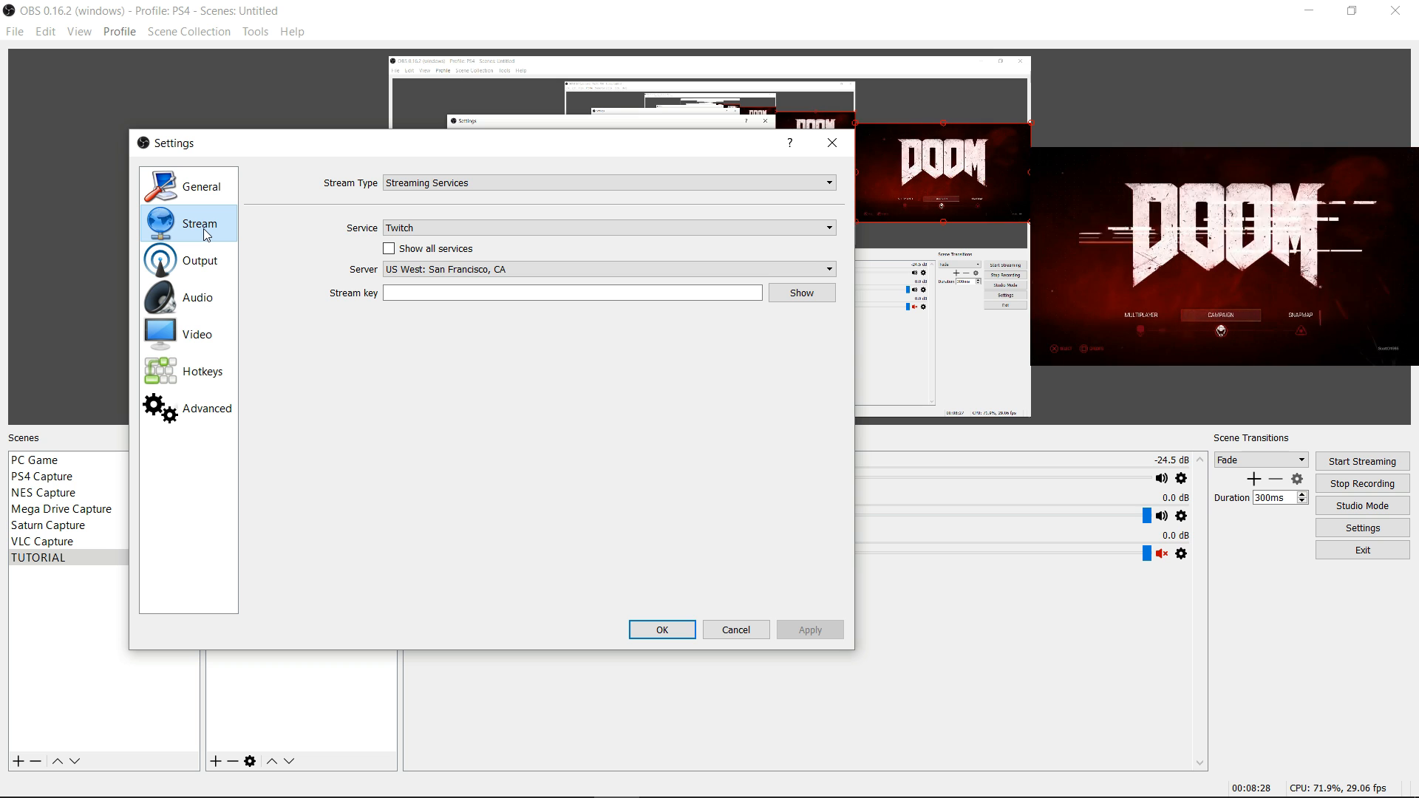
left_click(193, 267)
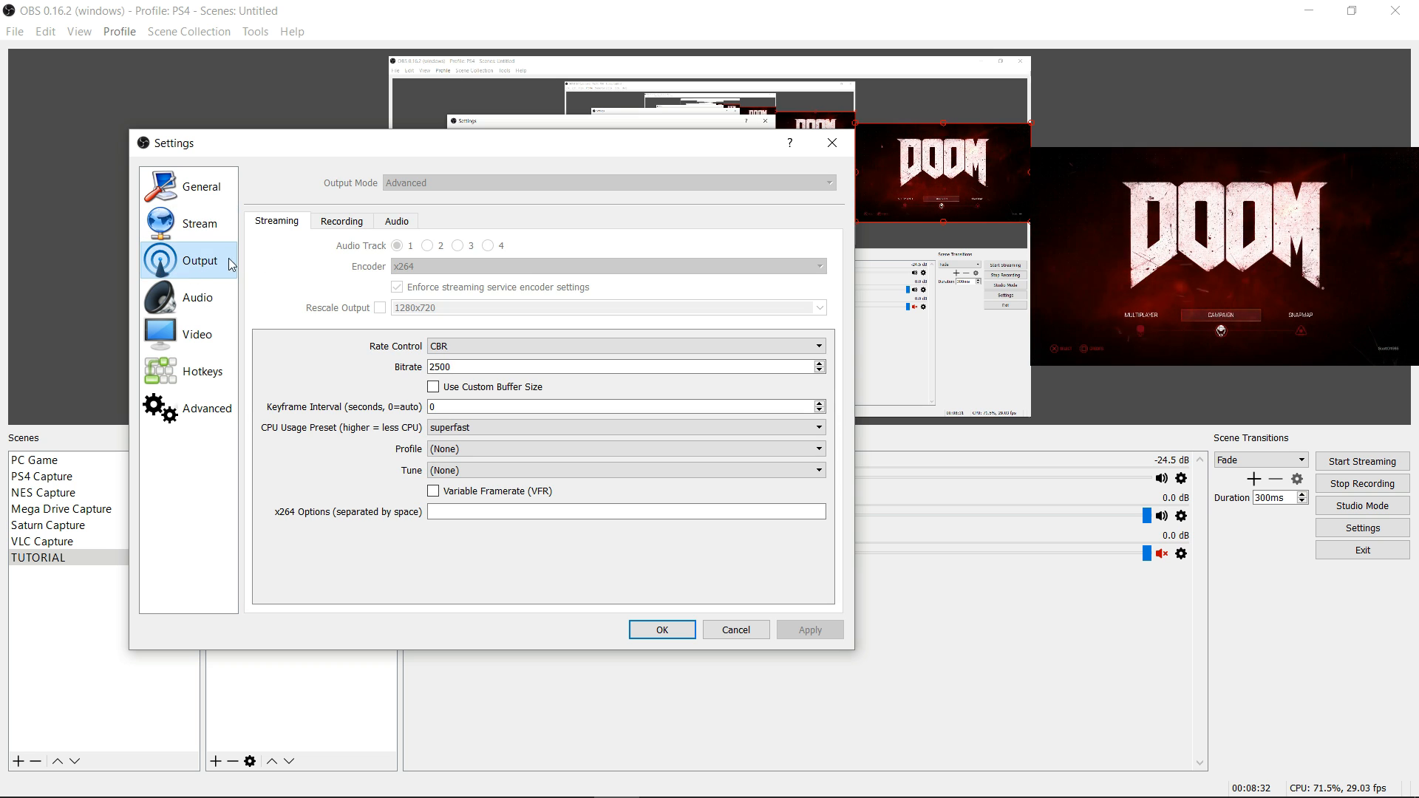
left_click(351, 224)
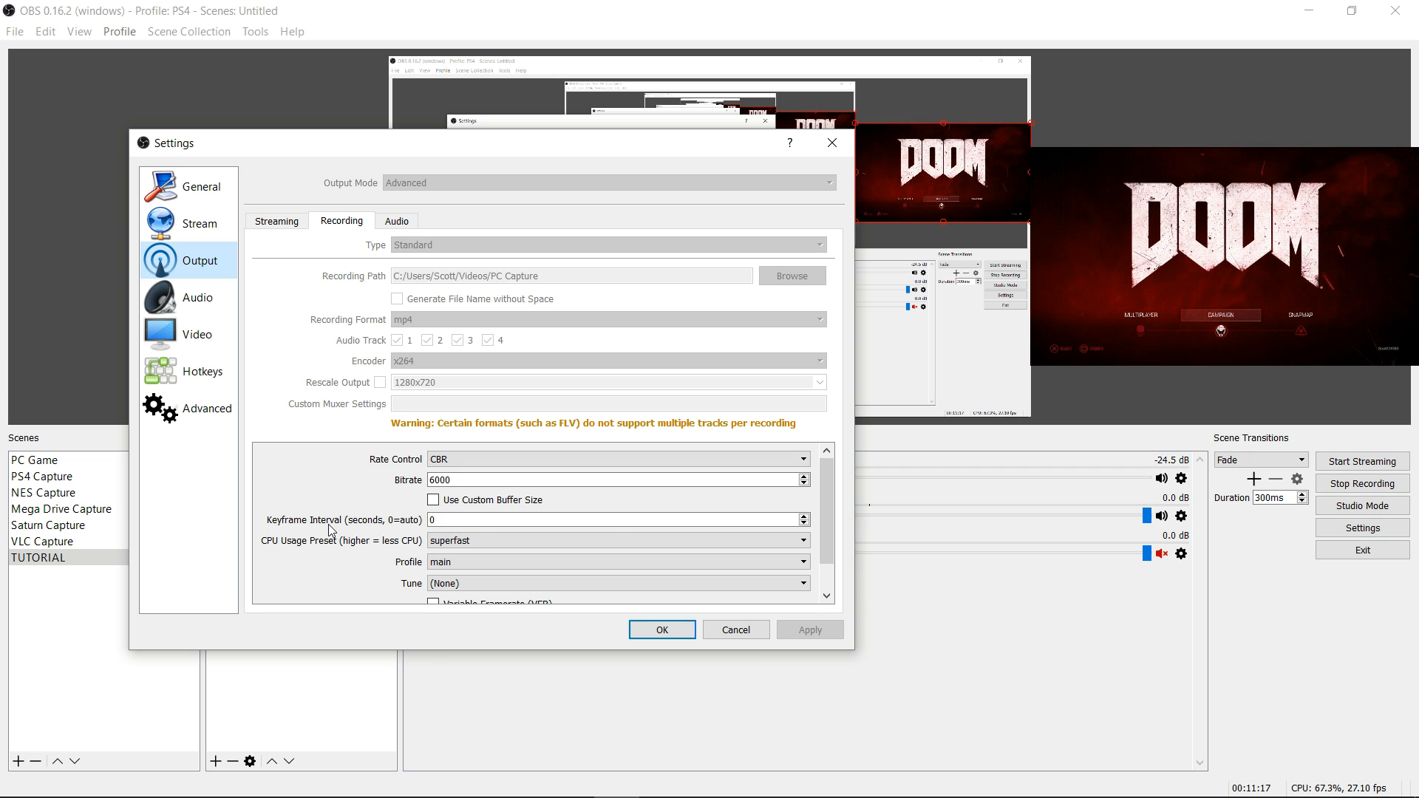
Choose superfast as the recording encoder's CPU usage preset and main as its profile.
left_click(826, 596)
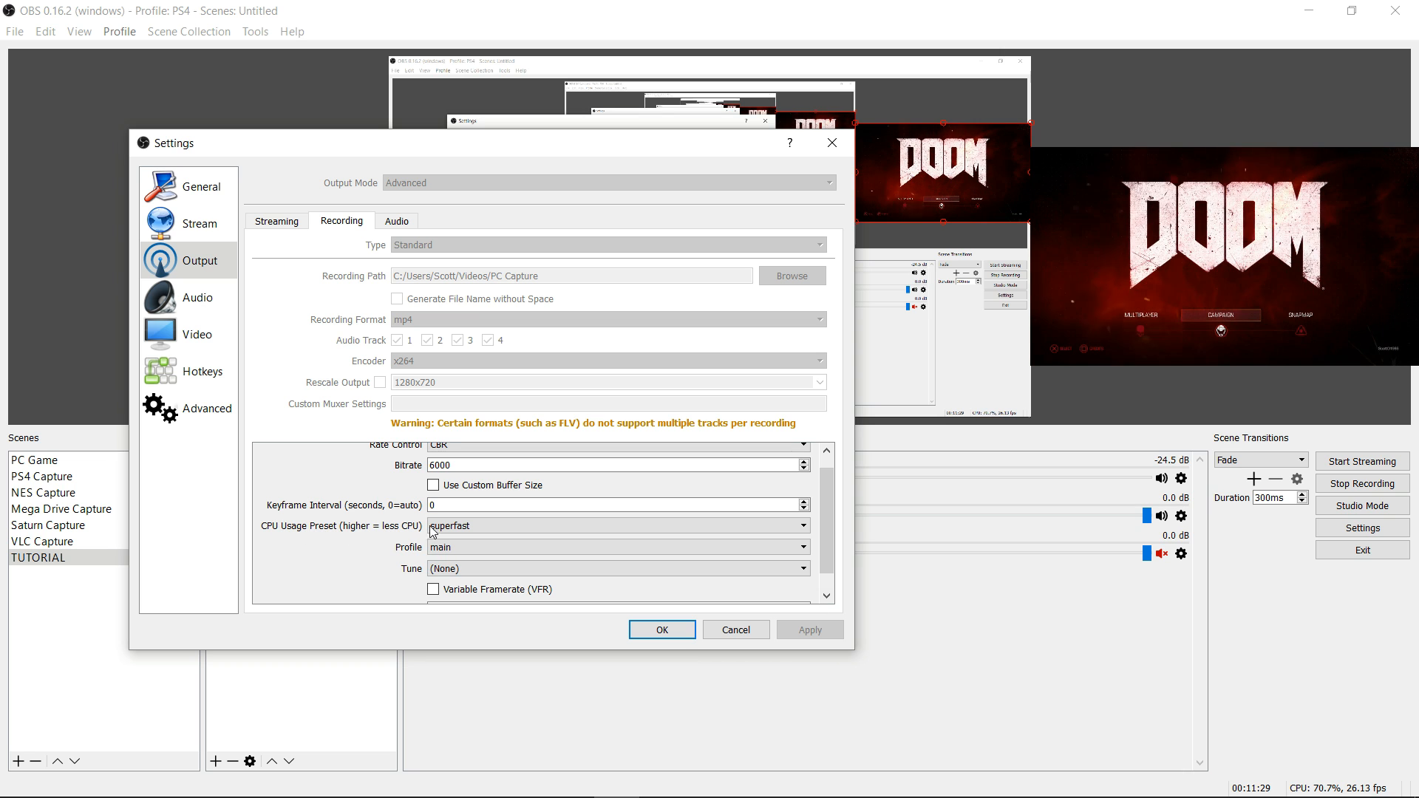
left_click(551, 528)
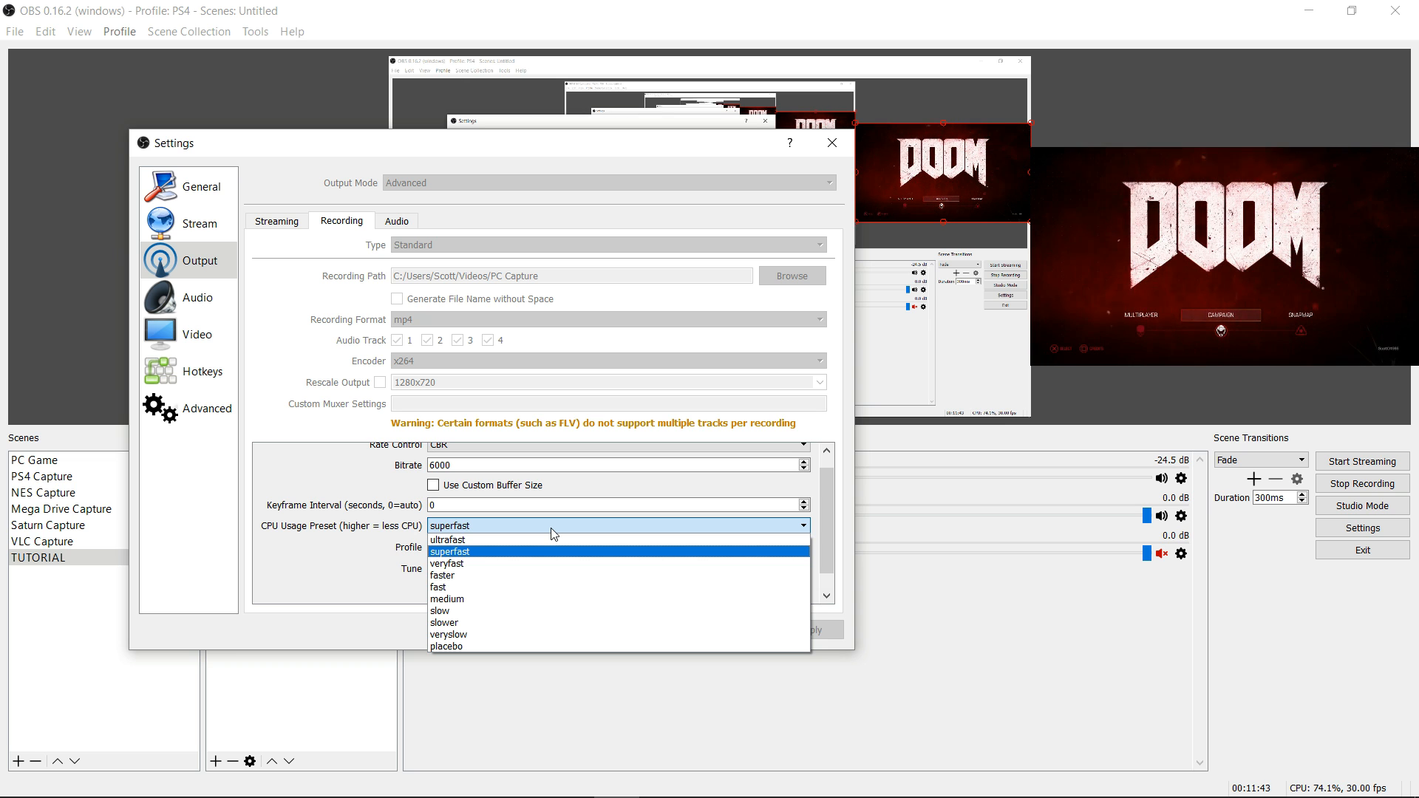
left_click(464, 553)
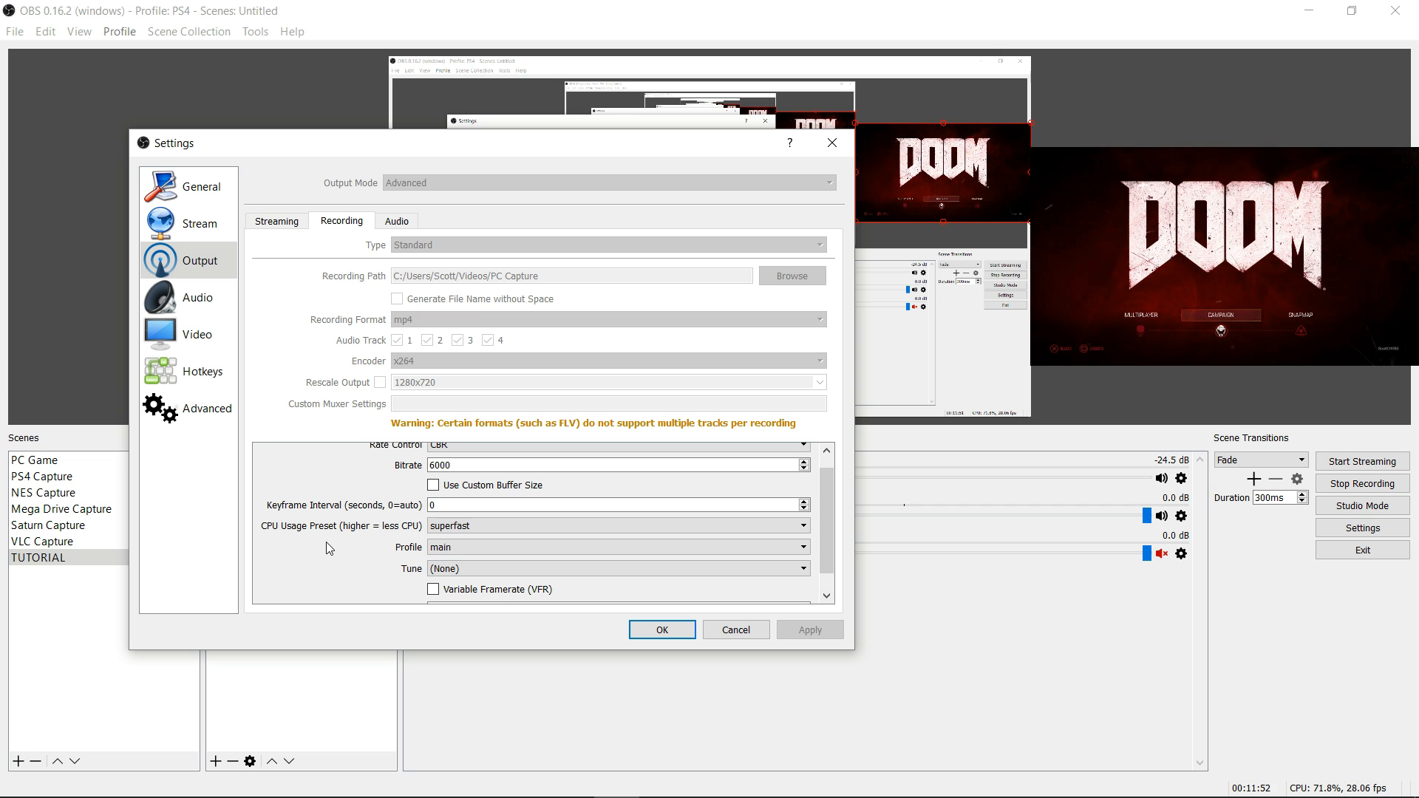
left_click(493, 526)
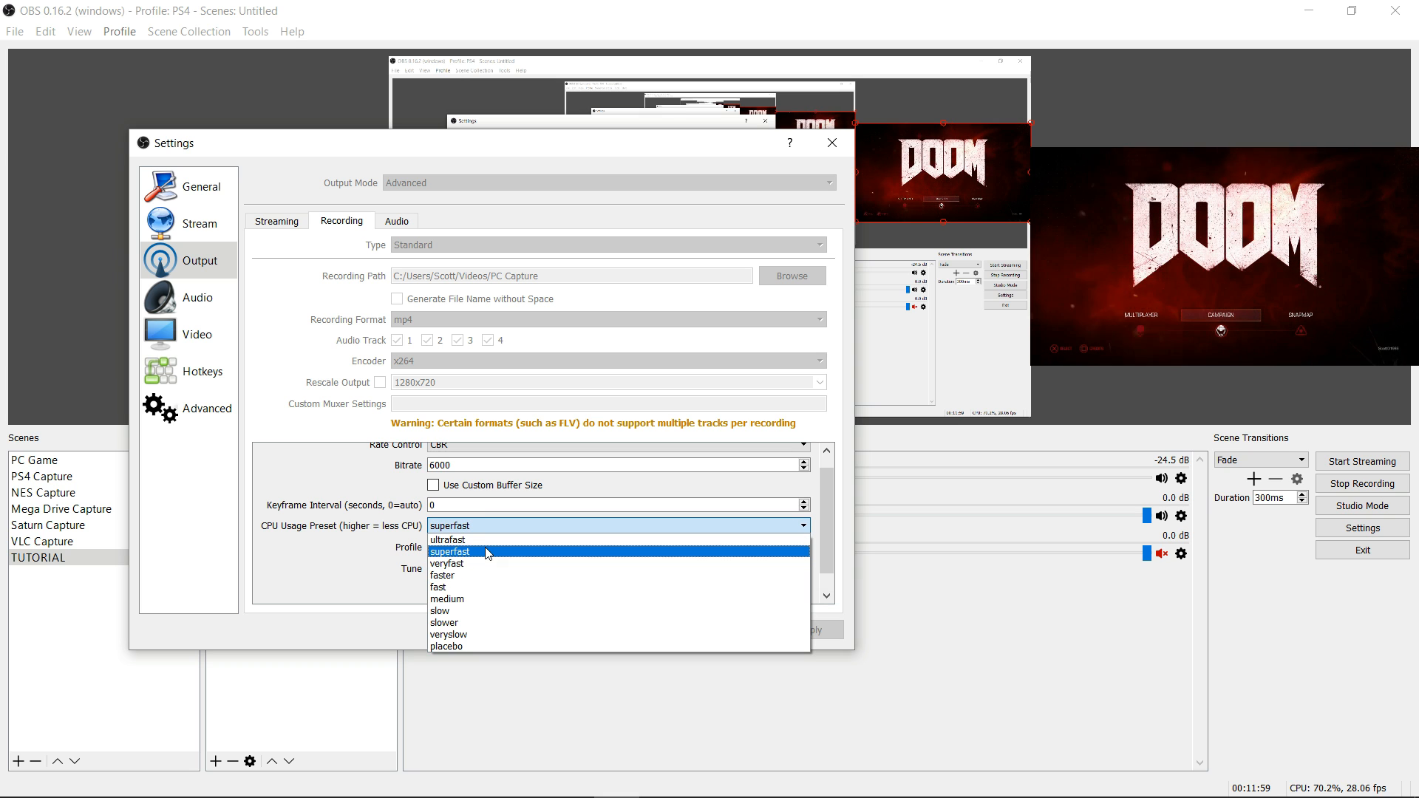
left_click(485, 551)
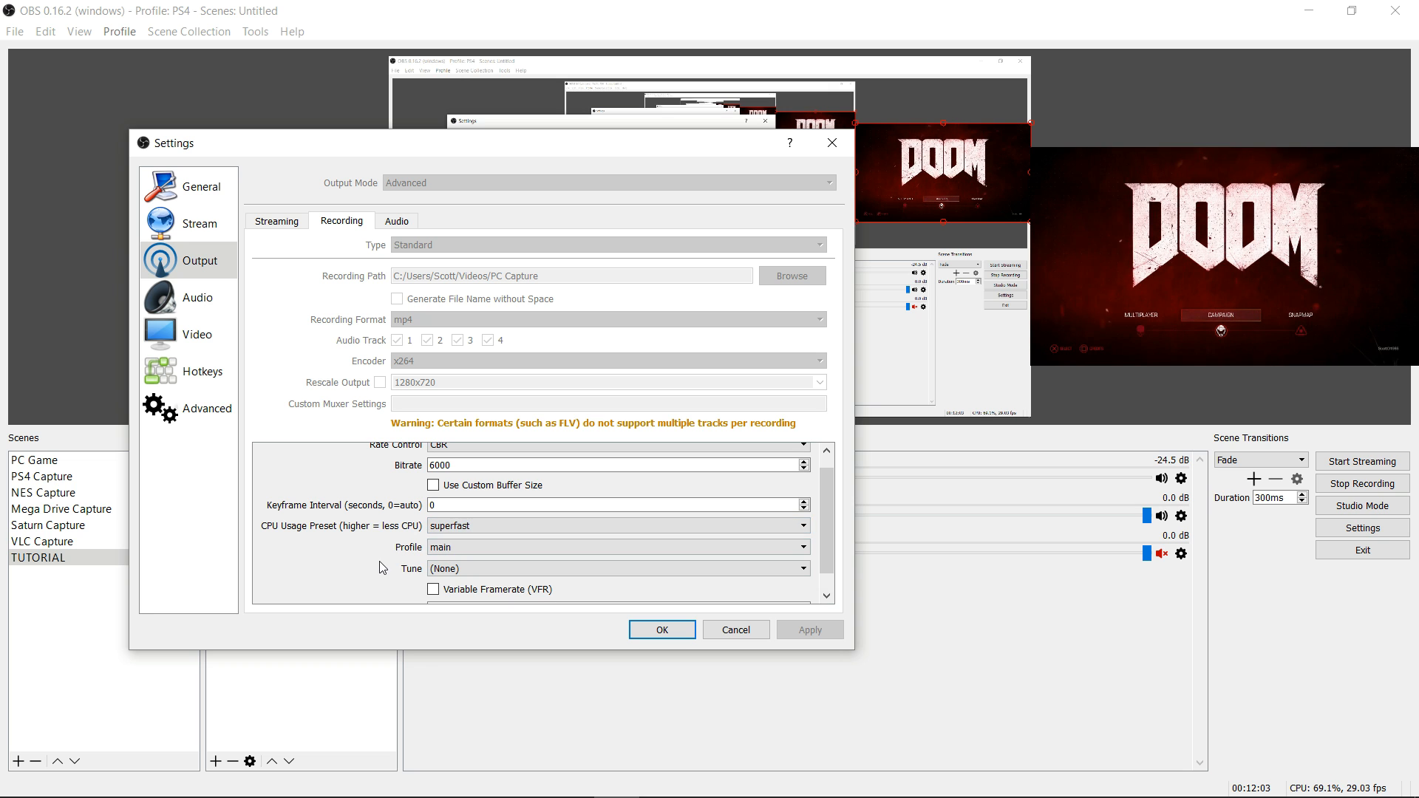
left_click(482, 550)
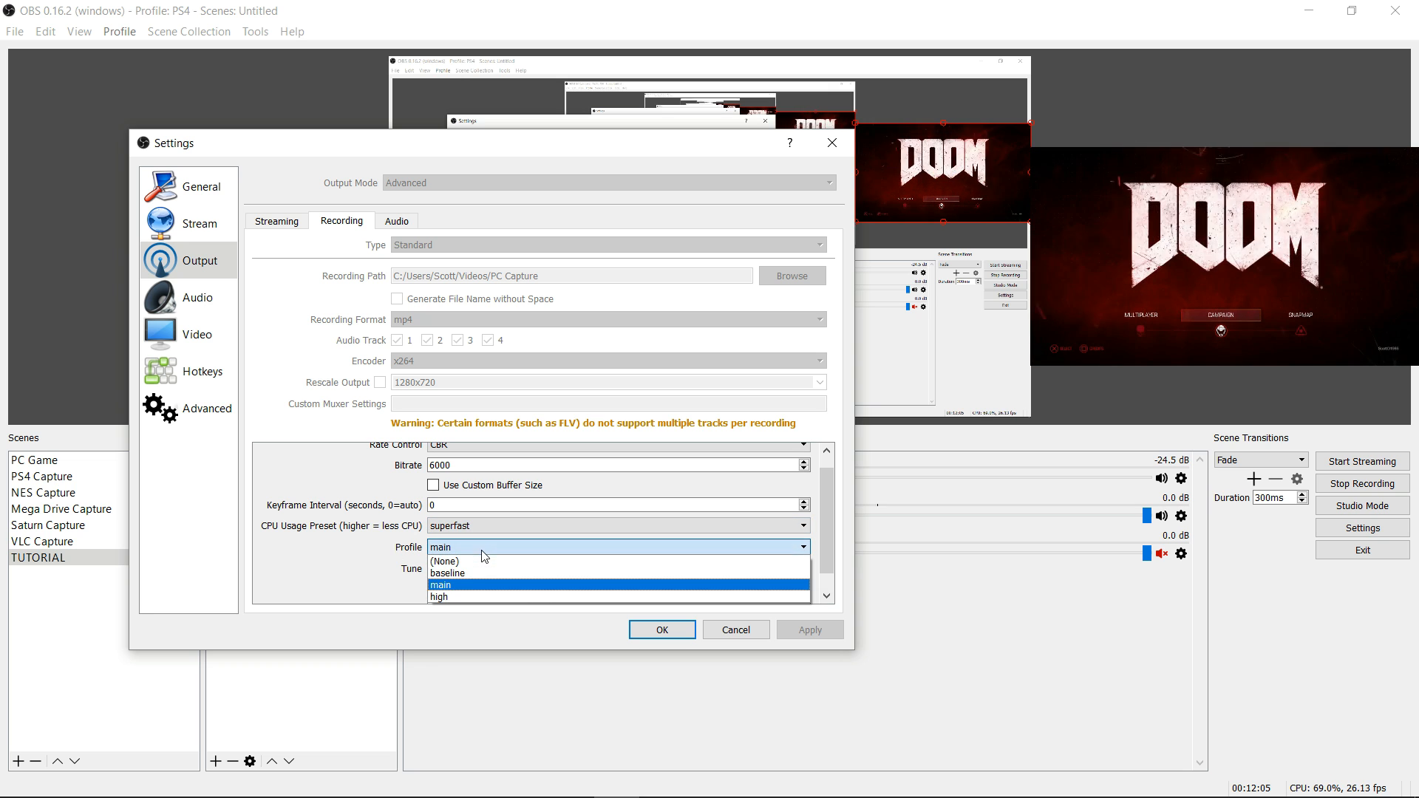
left_click(468, 589)
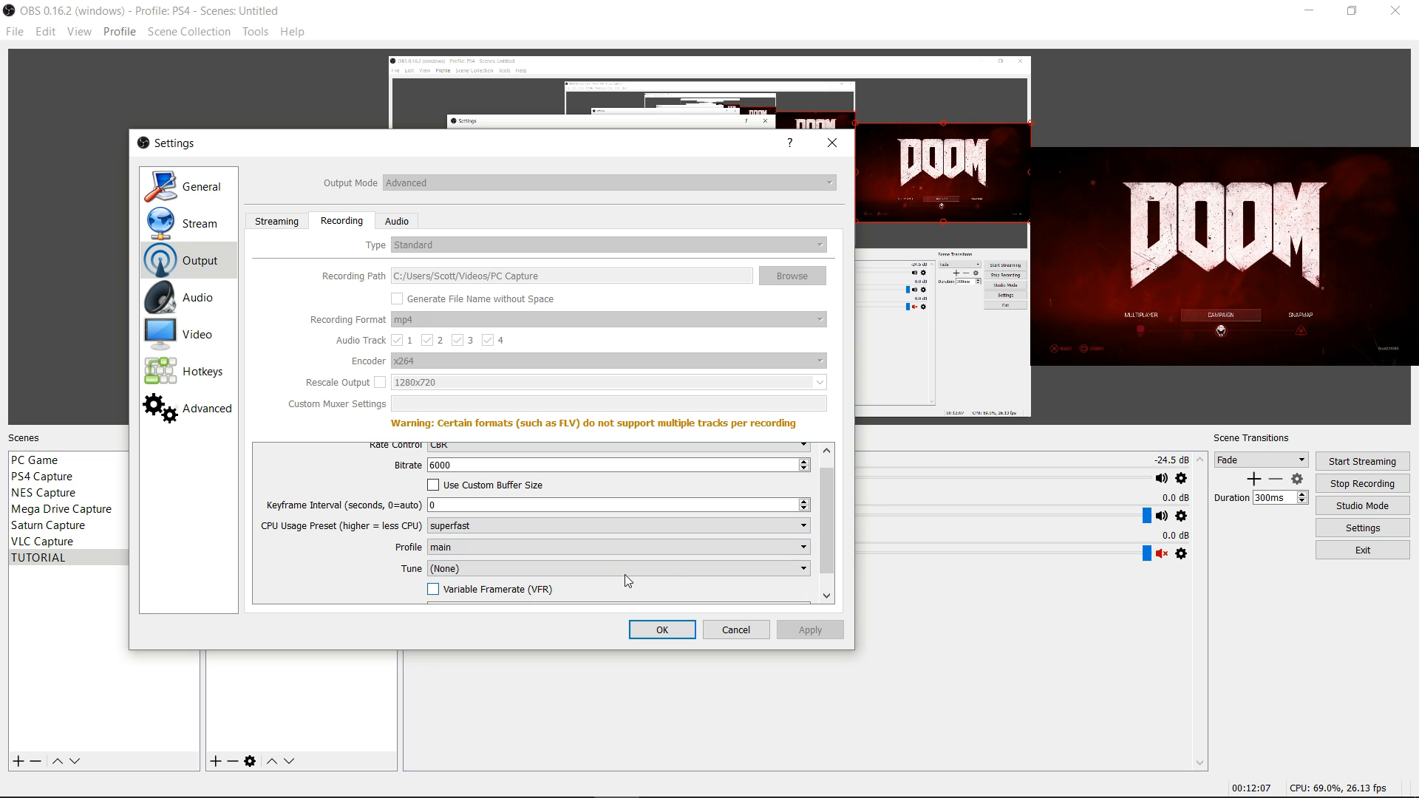
Review the x264 options, audio track bitrates, audio devices, video, hotkey and advanced settings, and close the settings with OK.
left_click(827, 597)
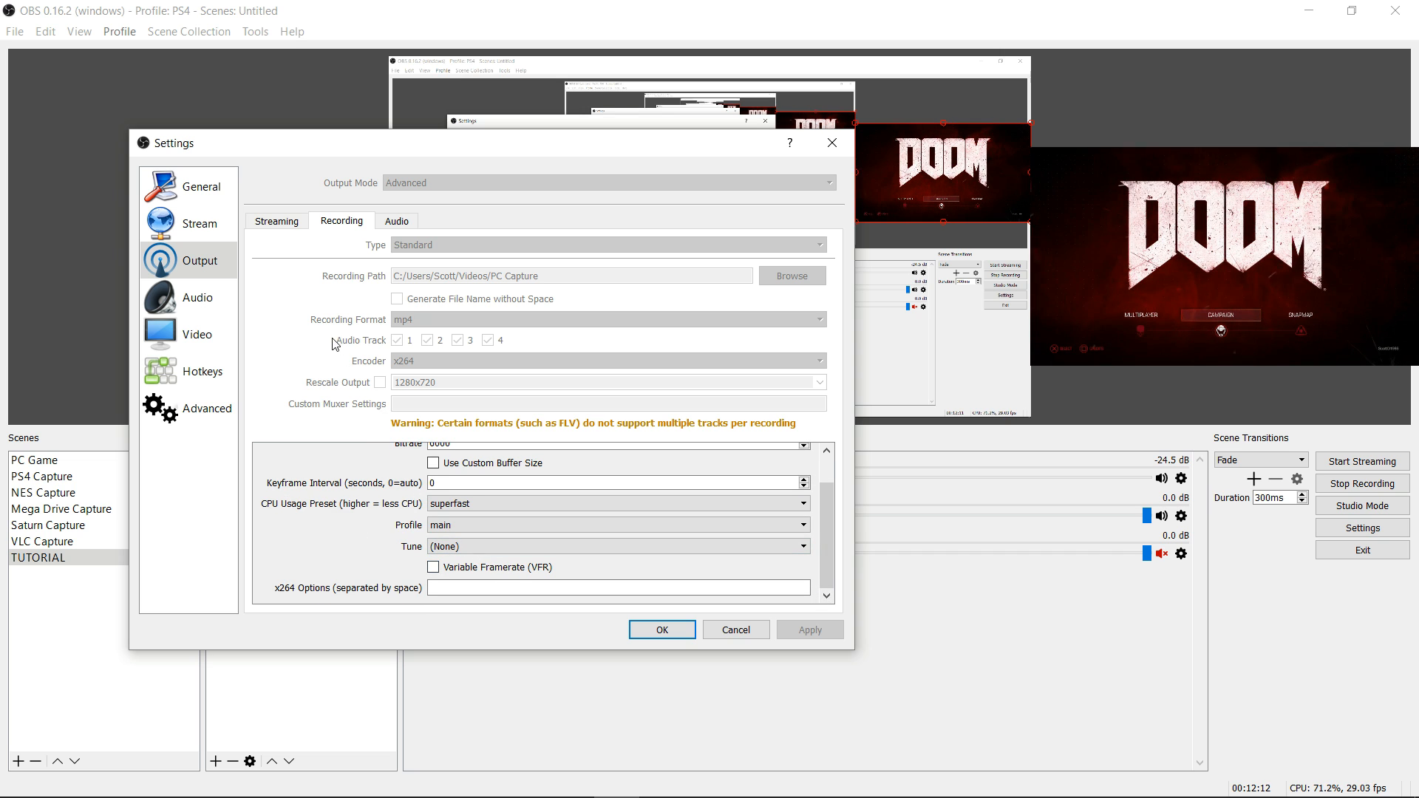
left_click(397, 222)
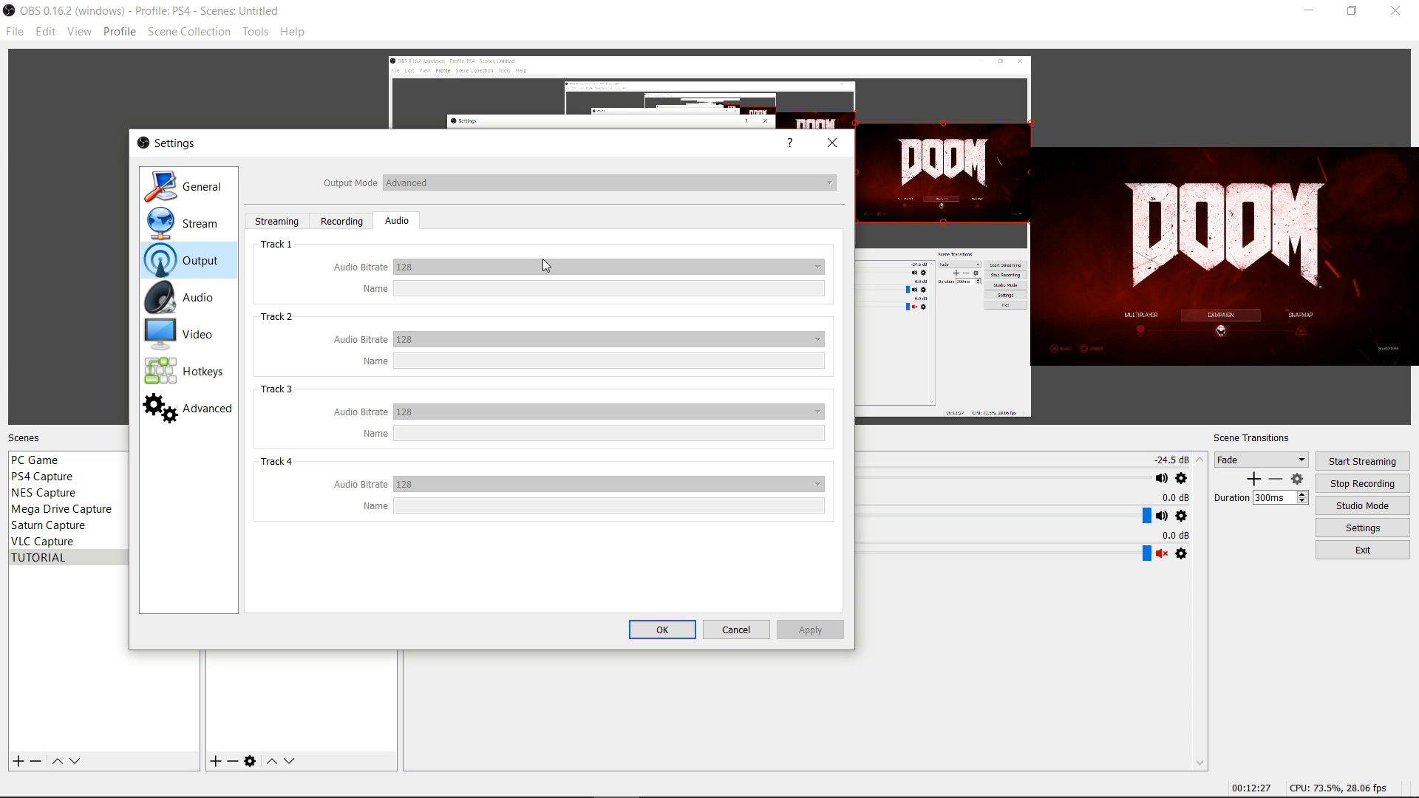
left_click(182, 302)
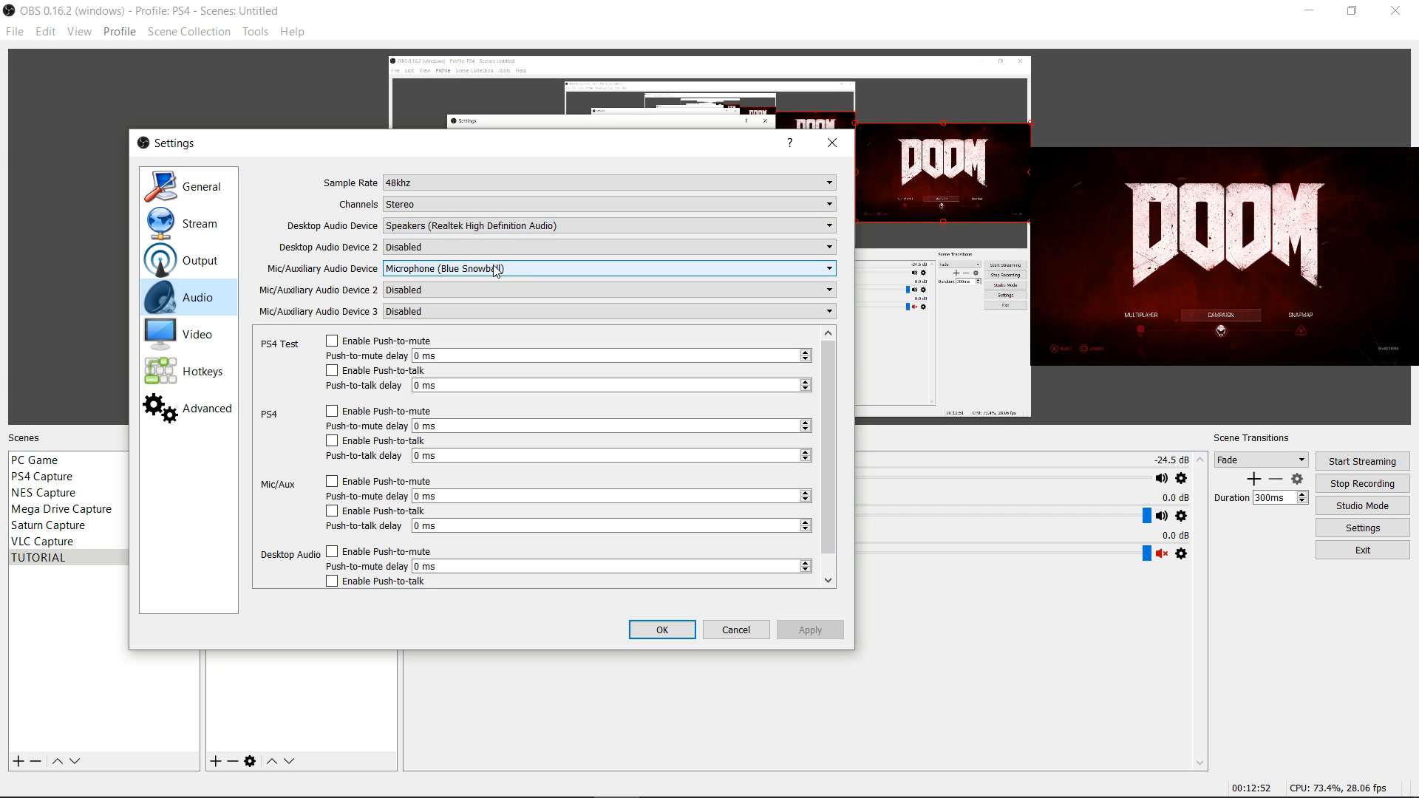
left_click(828, 581)
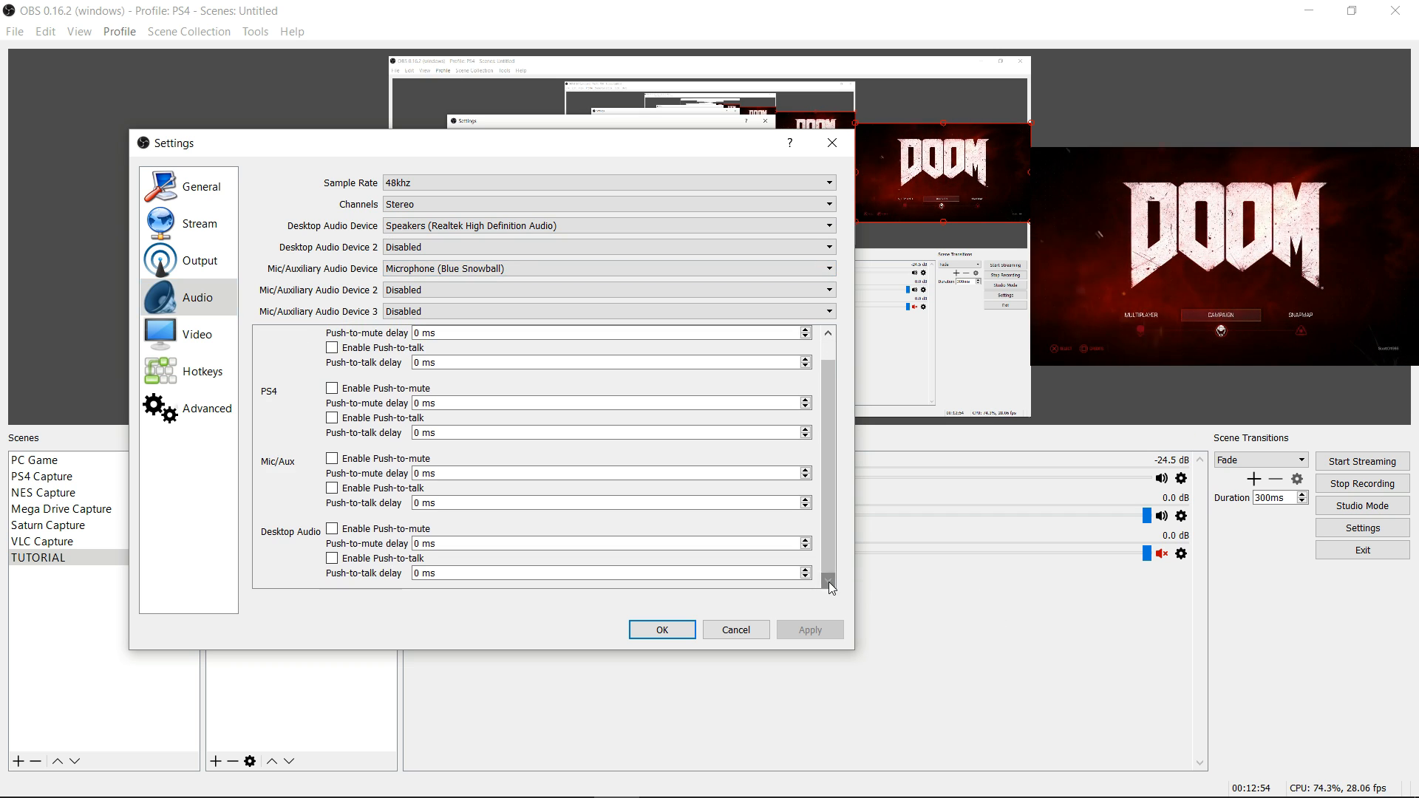
left_click(206, 336)
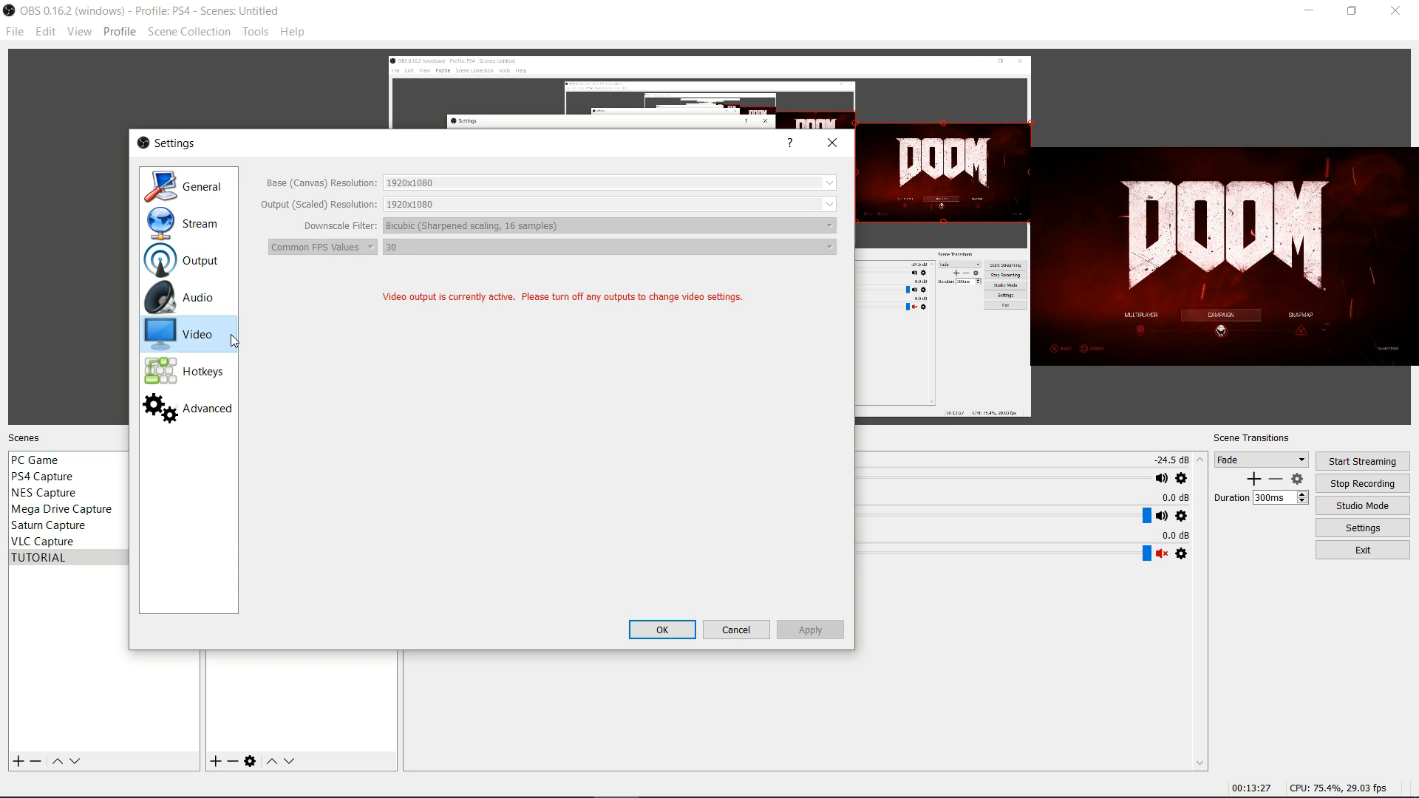
left_click(192, 380)
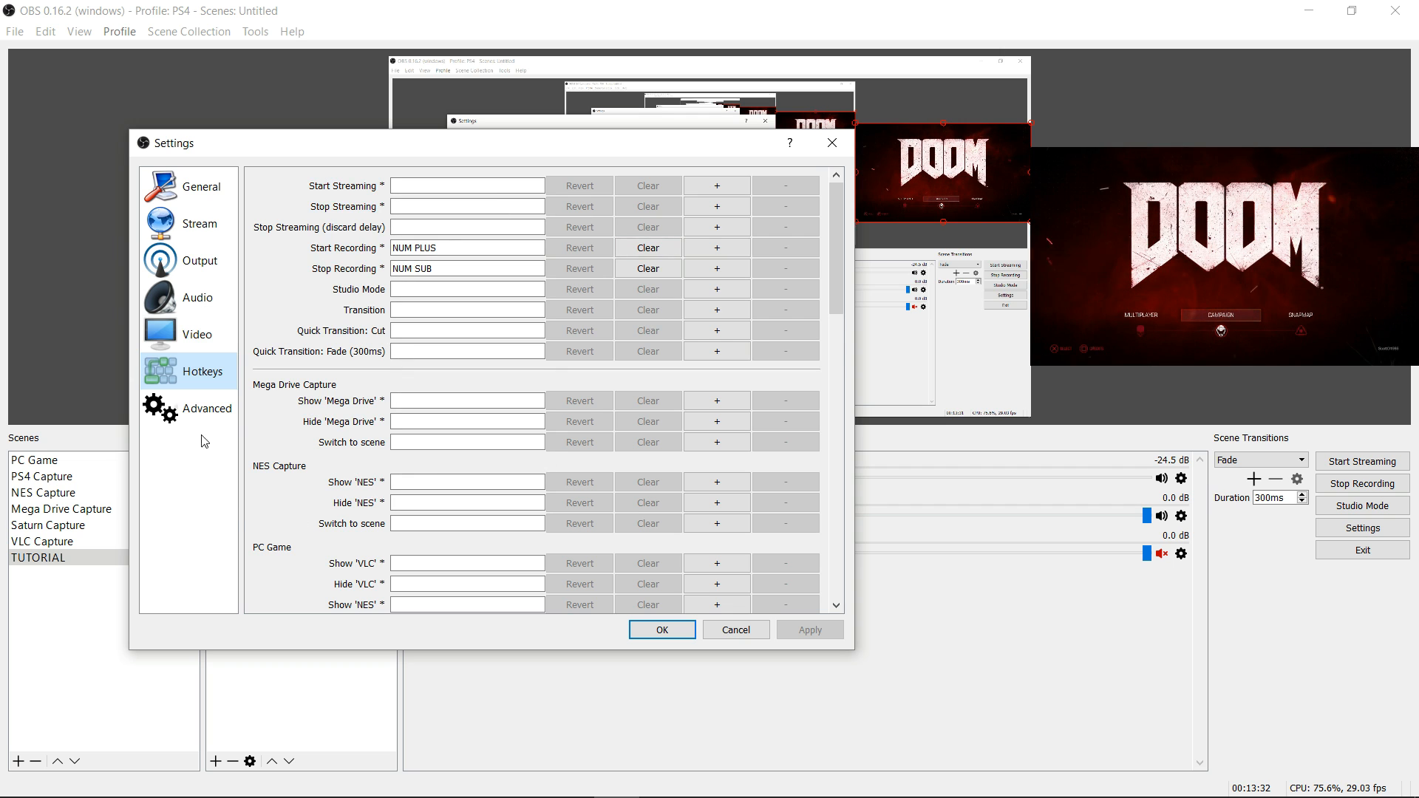
left_click(201, 414)
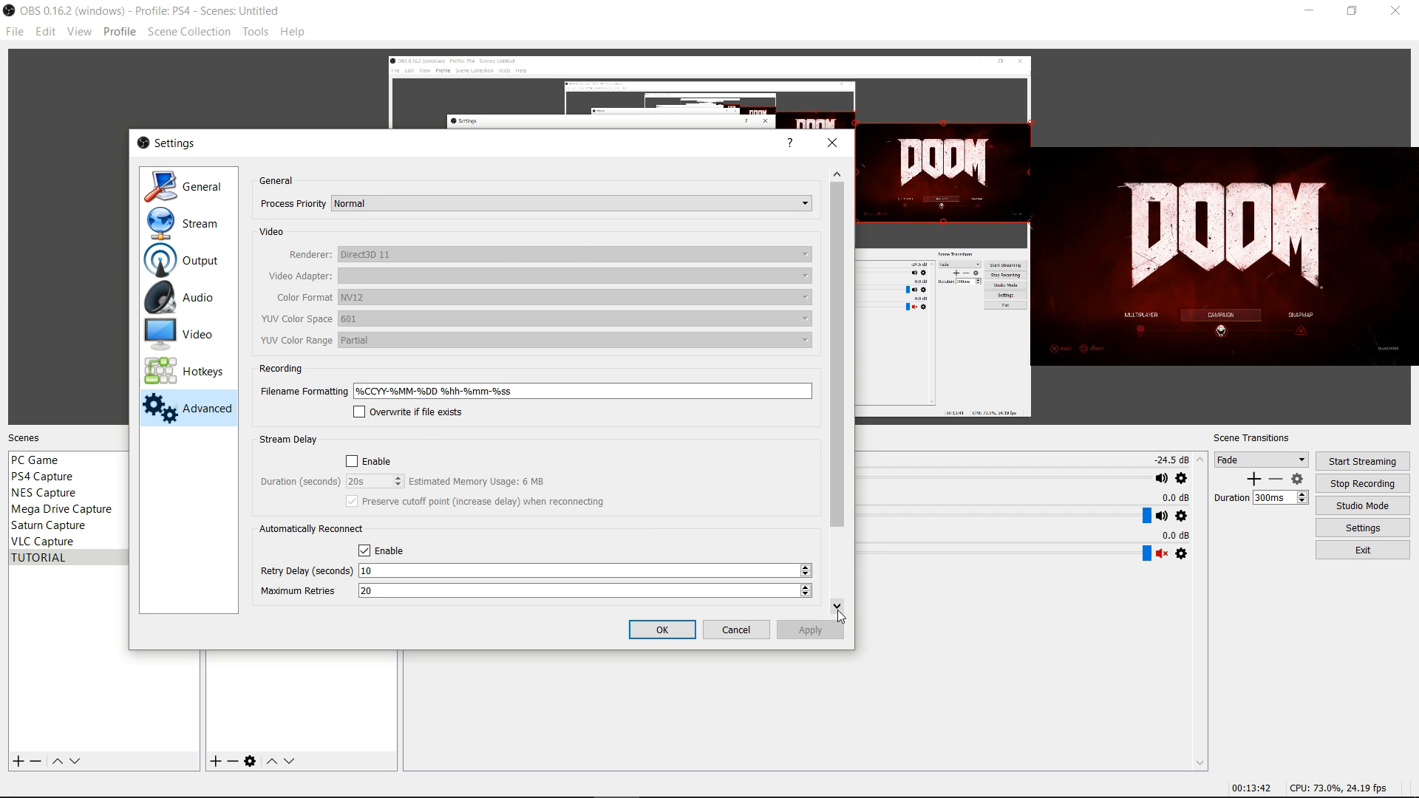
scroll(837, 610, "down", 3)
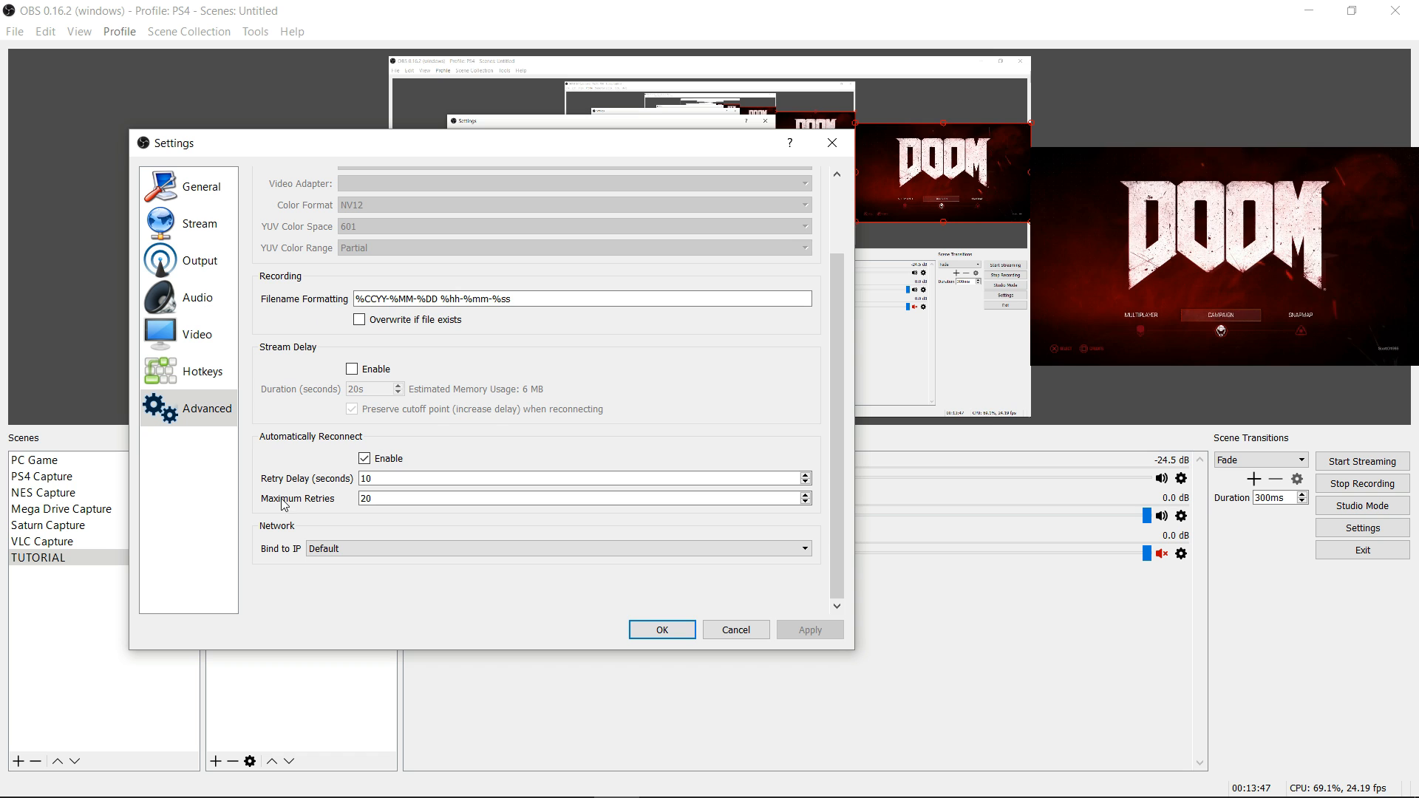
left_click(662, 630)
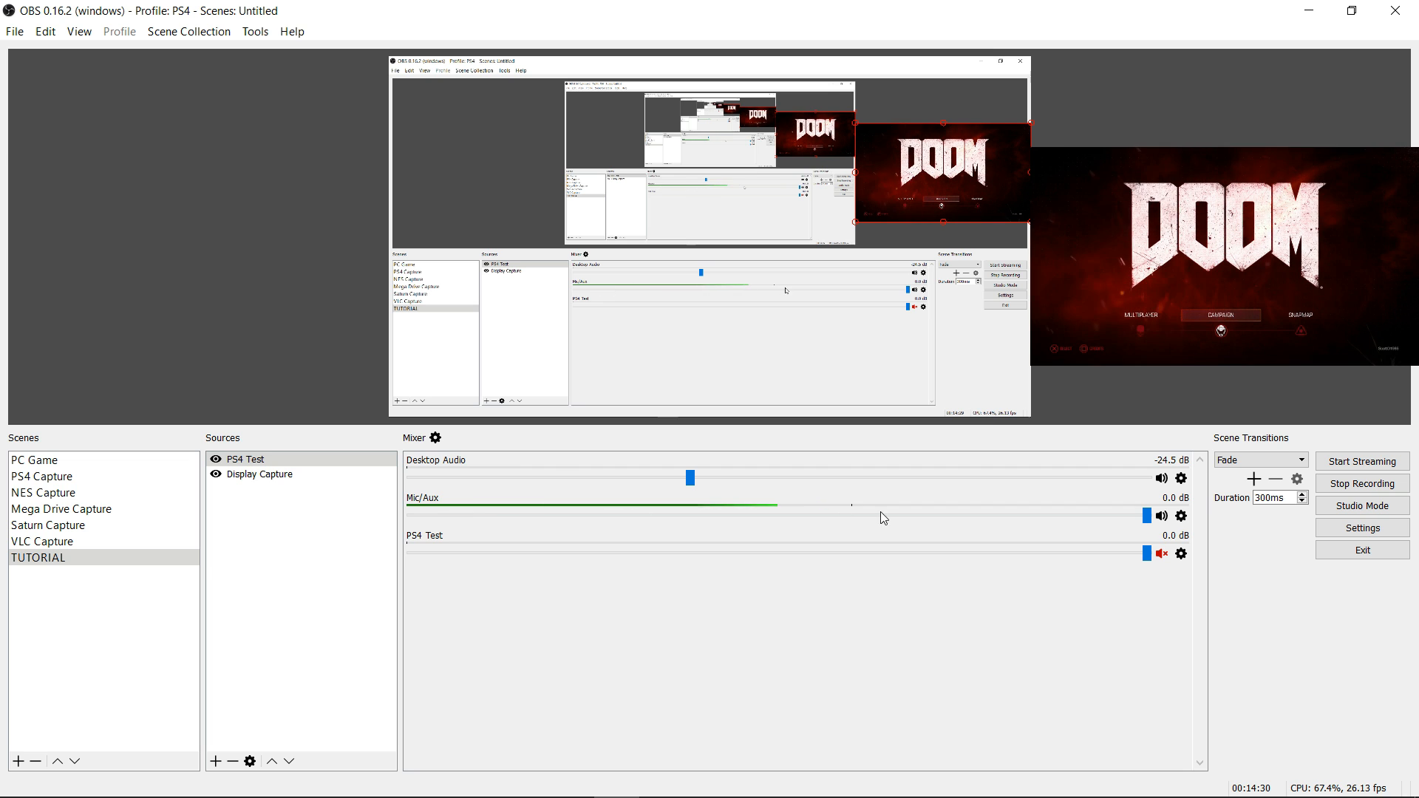
Check the microphone device in the Mic/Aux properties and accept them.
left_click(1183, 519)
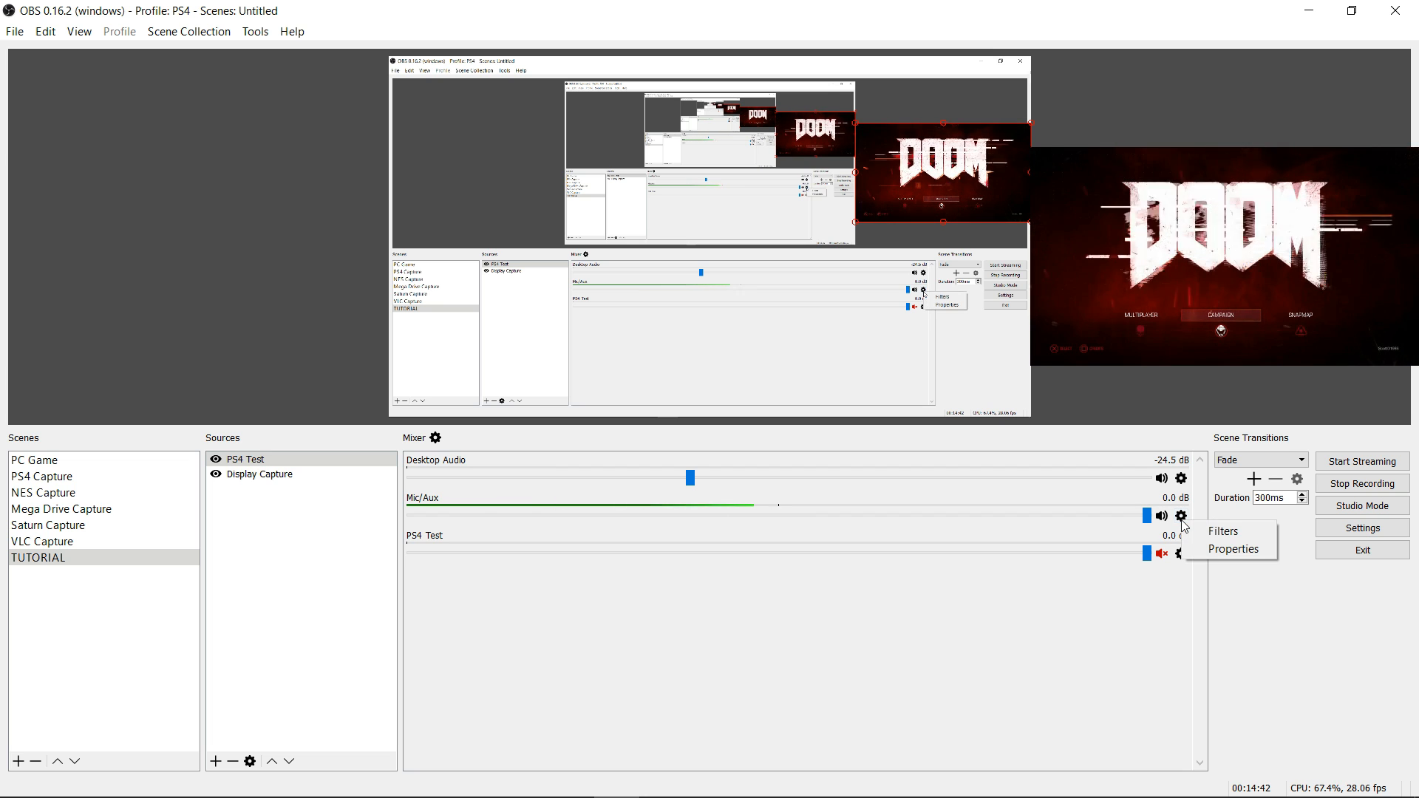
left_click(1221, 549)
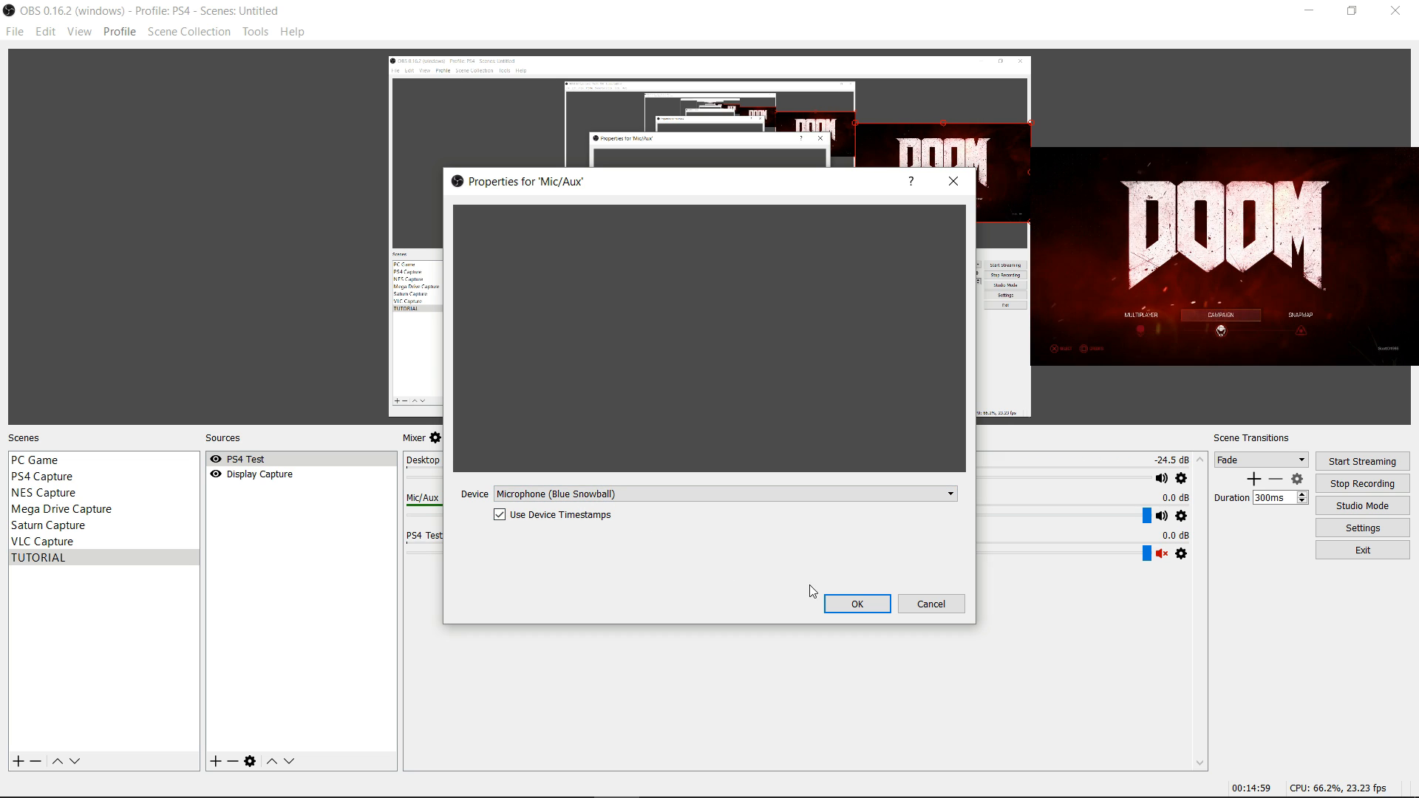
left_click(868, 609)
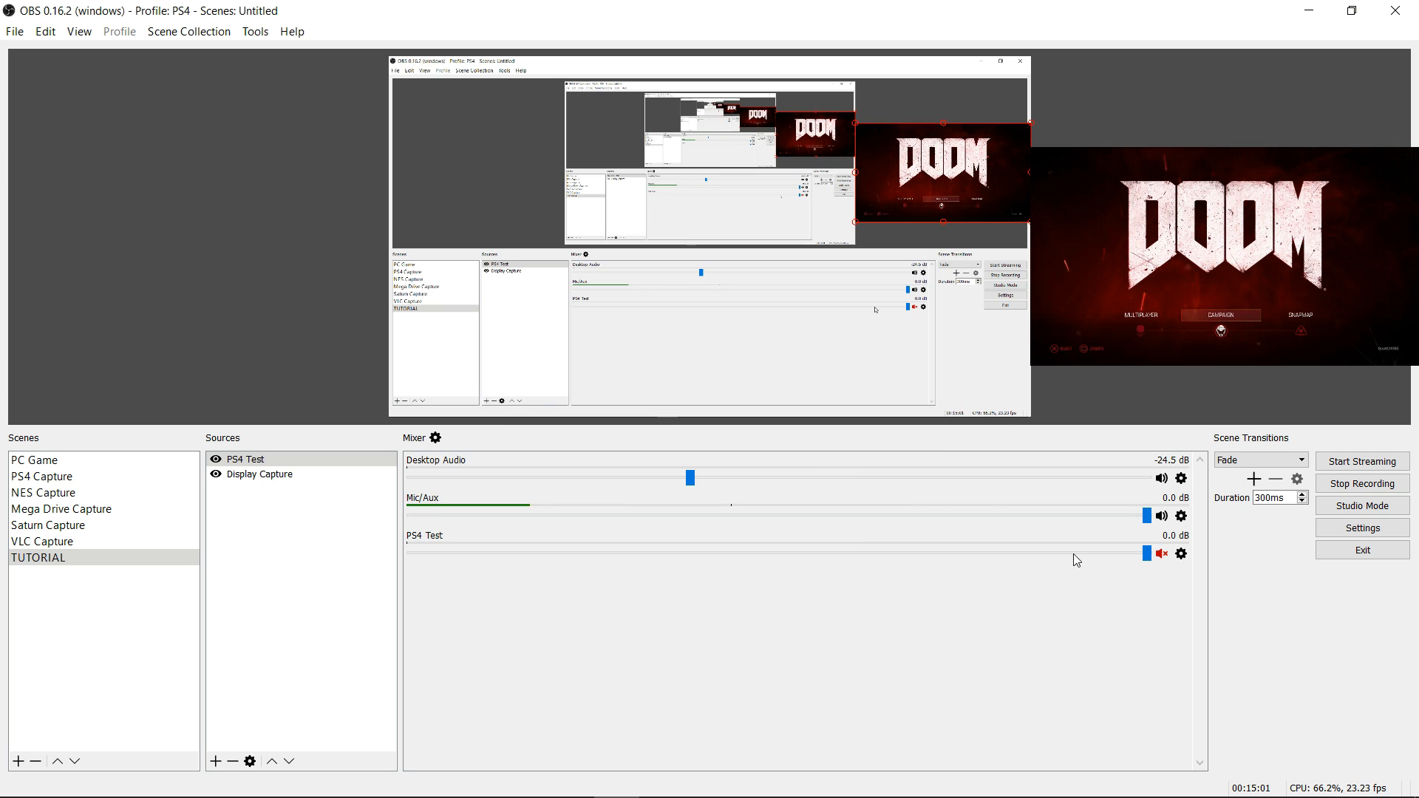
Examine the Mic/Aux Noise Suppression filter and the filter types that can be added, and close the filters.
left_click(1185, 524)
left_click(1213, 529)
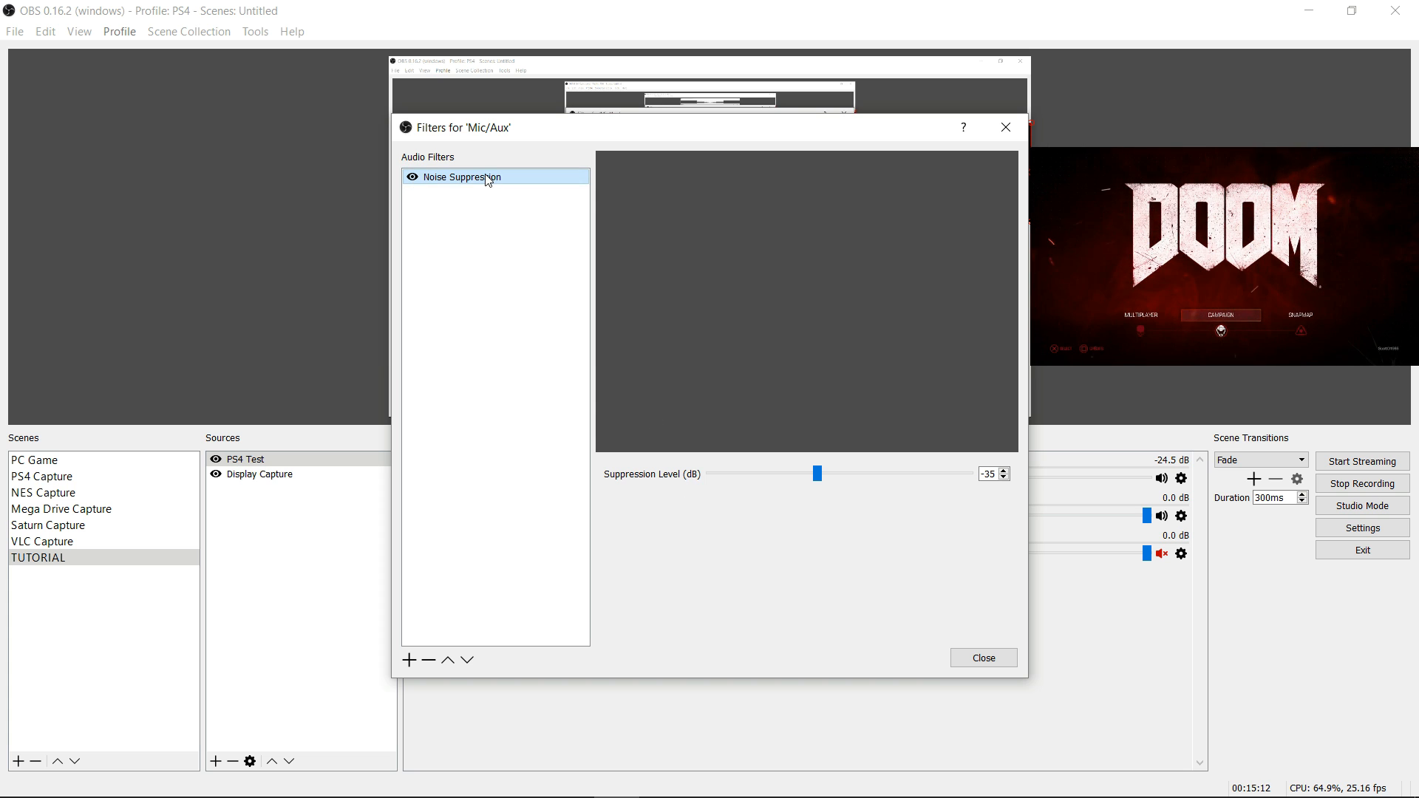
left_click(411, 662)
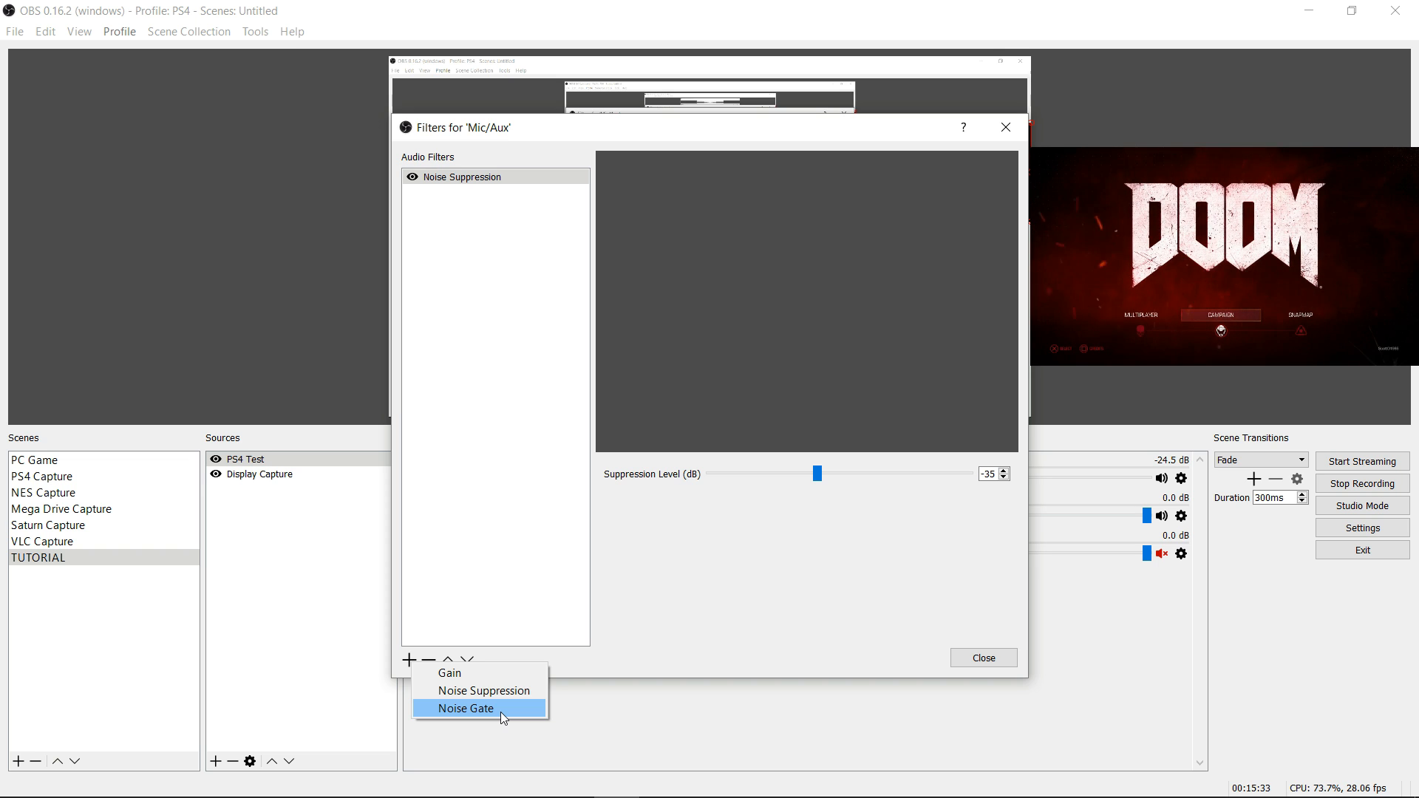
left_click(551, 654)
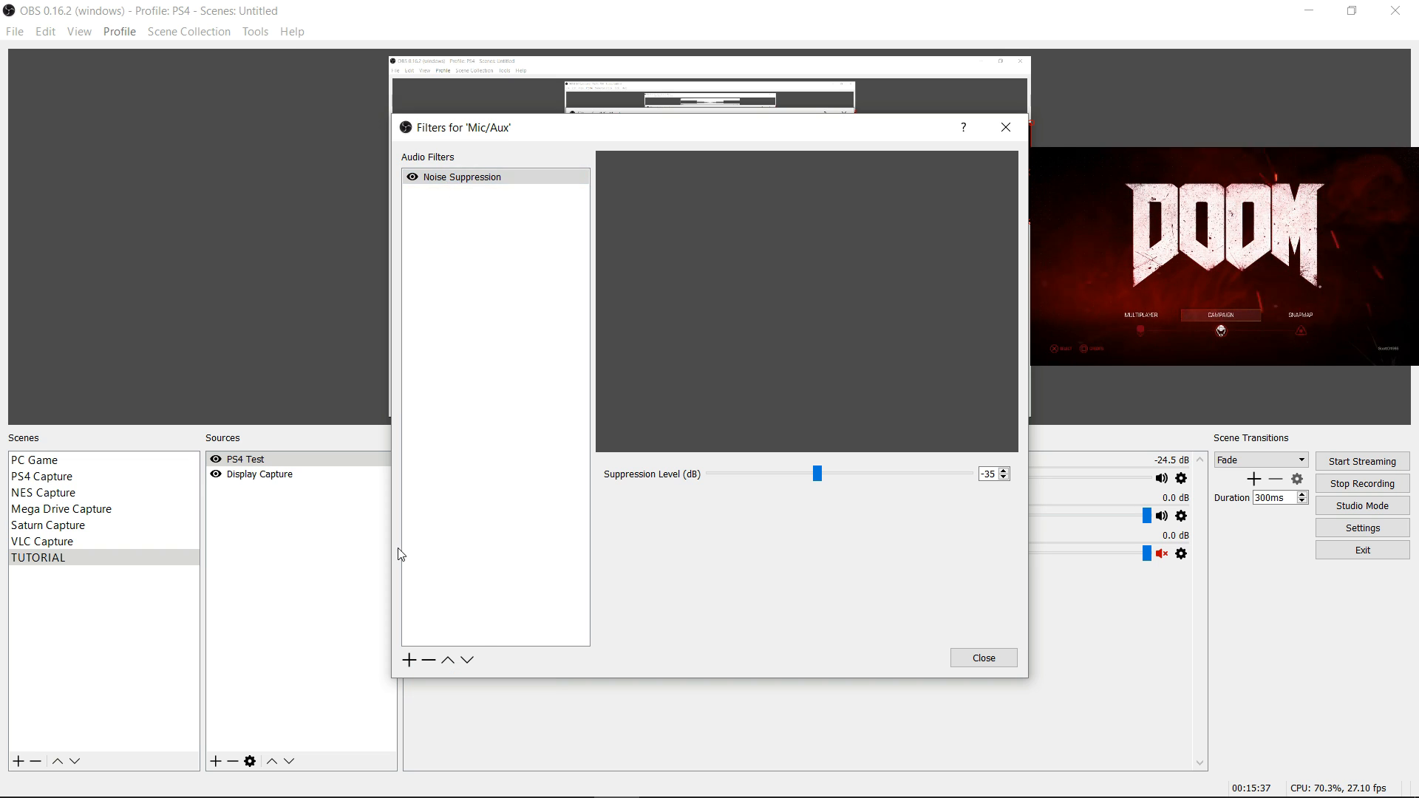
left_click(411, 663)
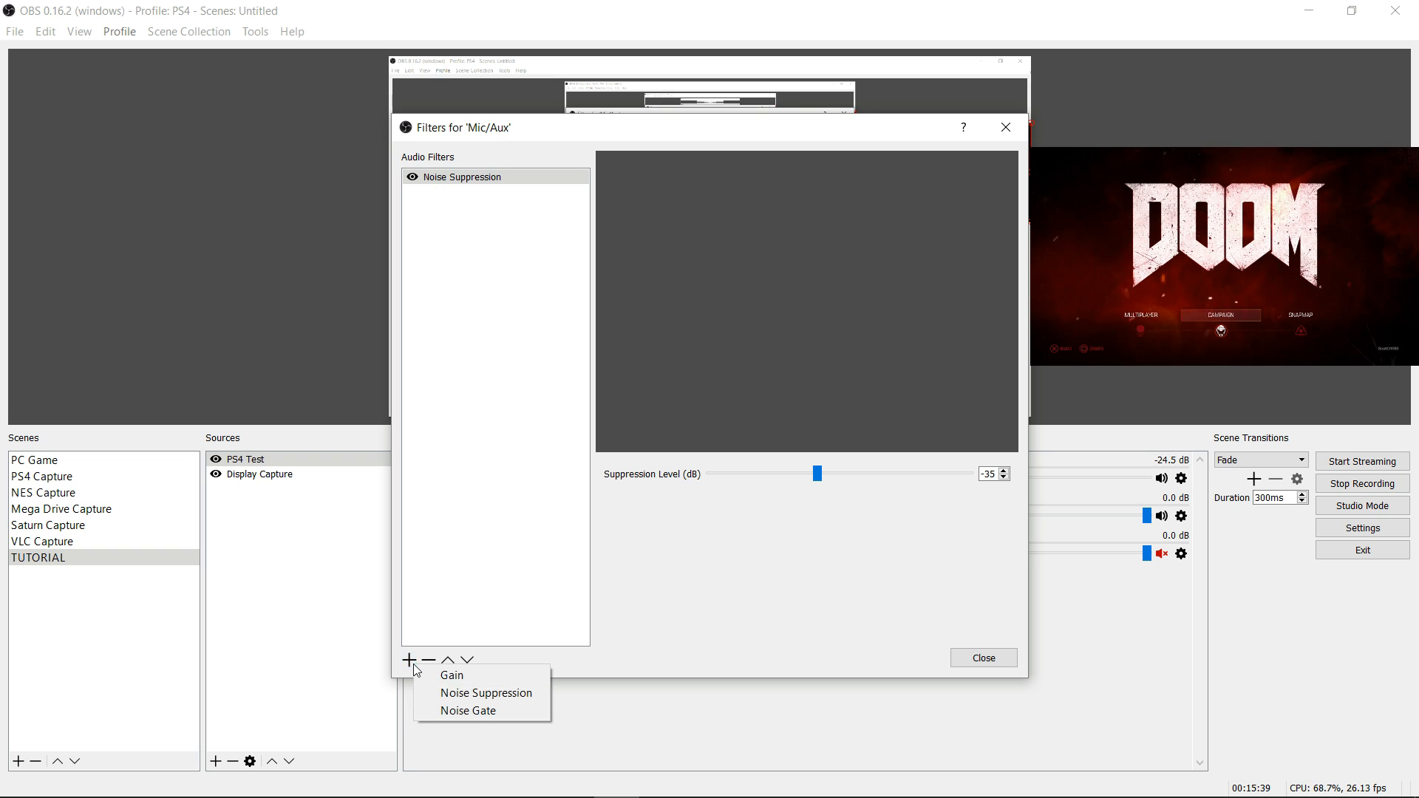
left_click(458, 695)
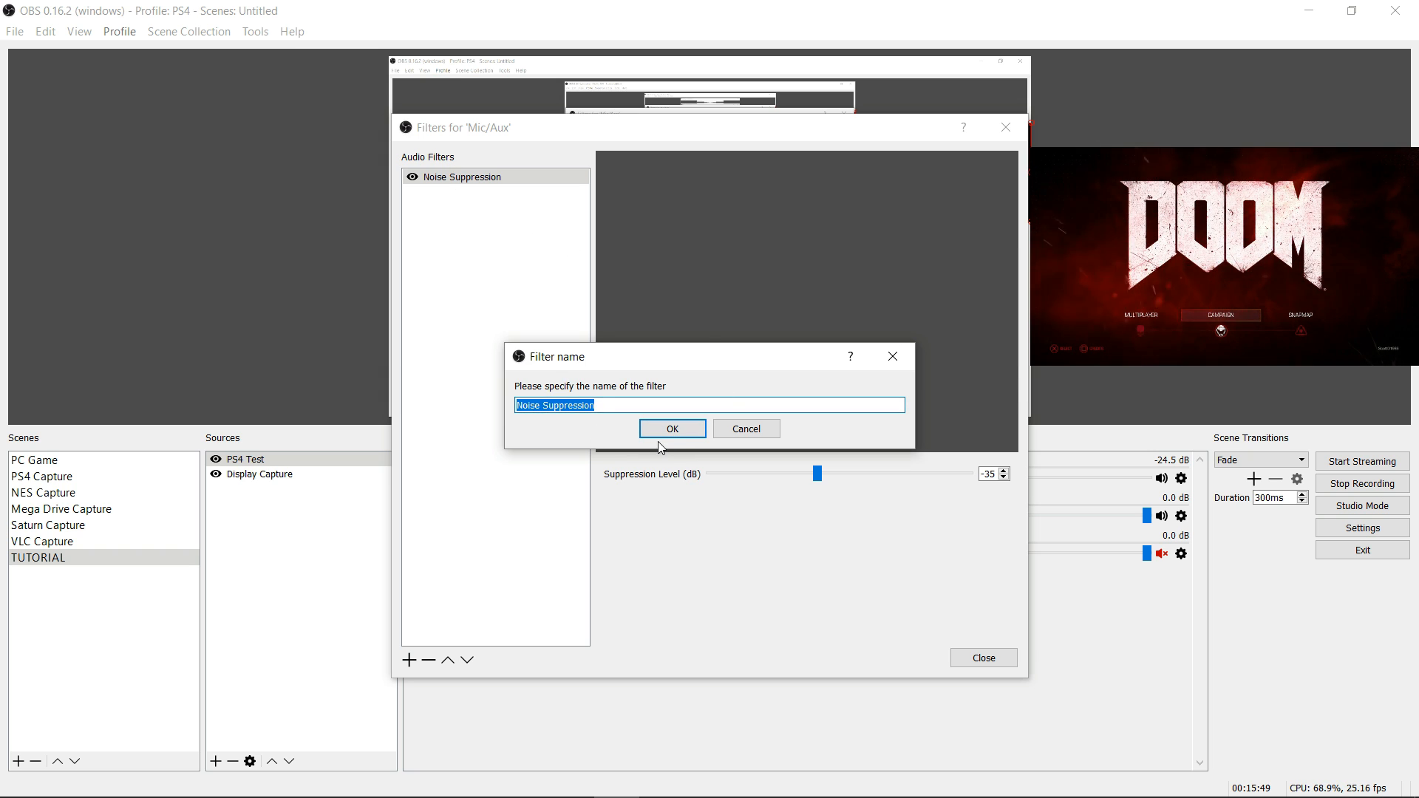
left_click(747, 430)
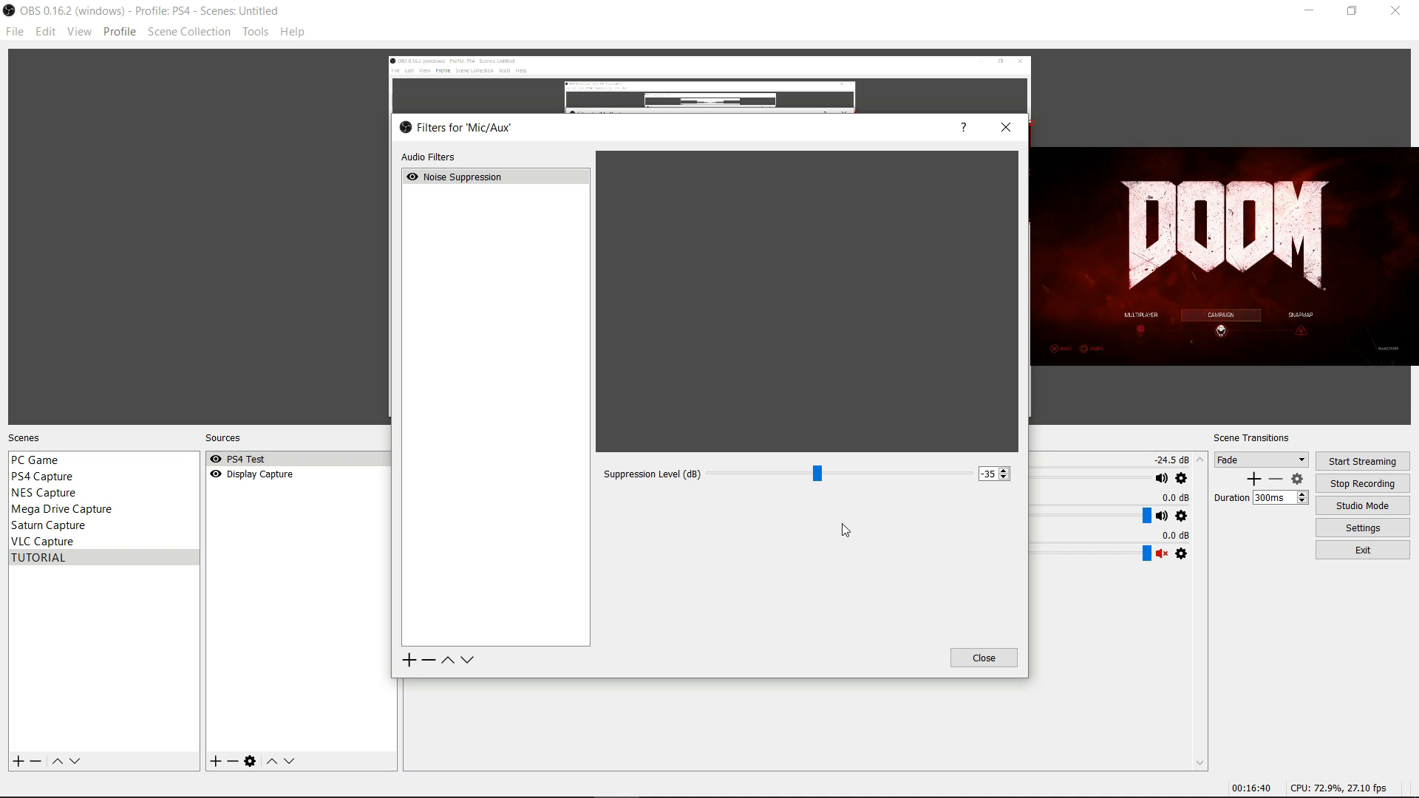
left_click(975, 669)
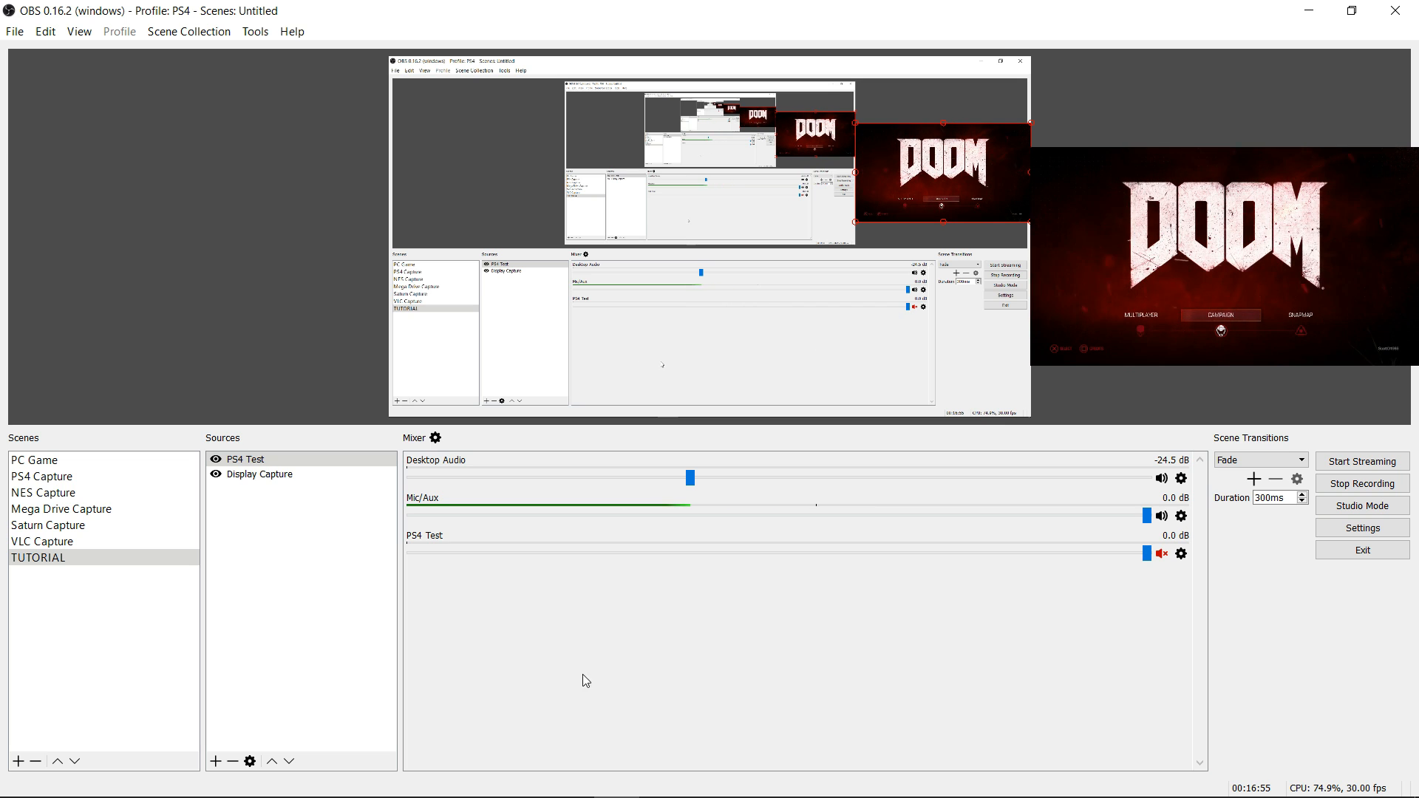
Check the volume adjustment in RECentral, and lower the PS4 Test volume to about -14.2 dB in the OBS mixer.
mouse_move(473, 791)
left_click(568, 783)
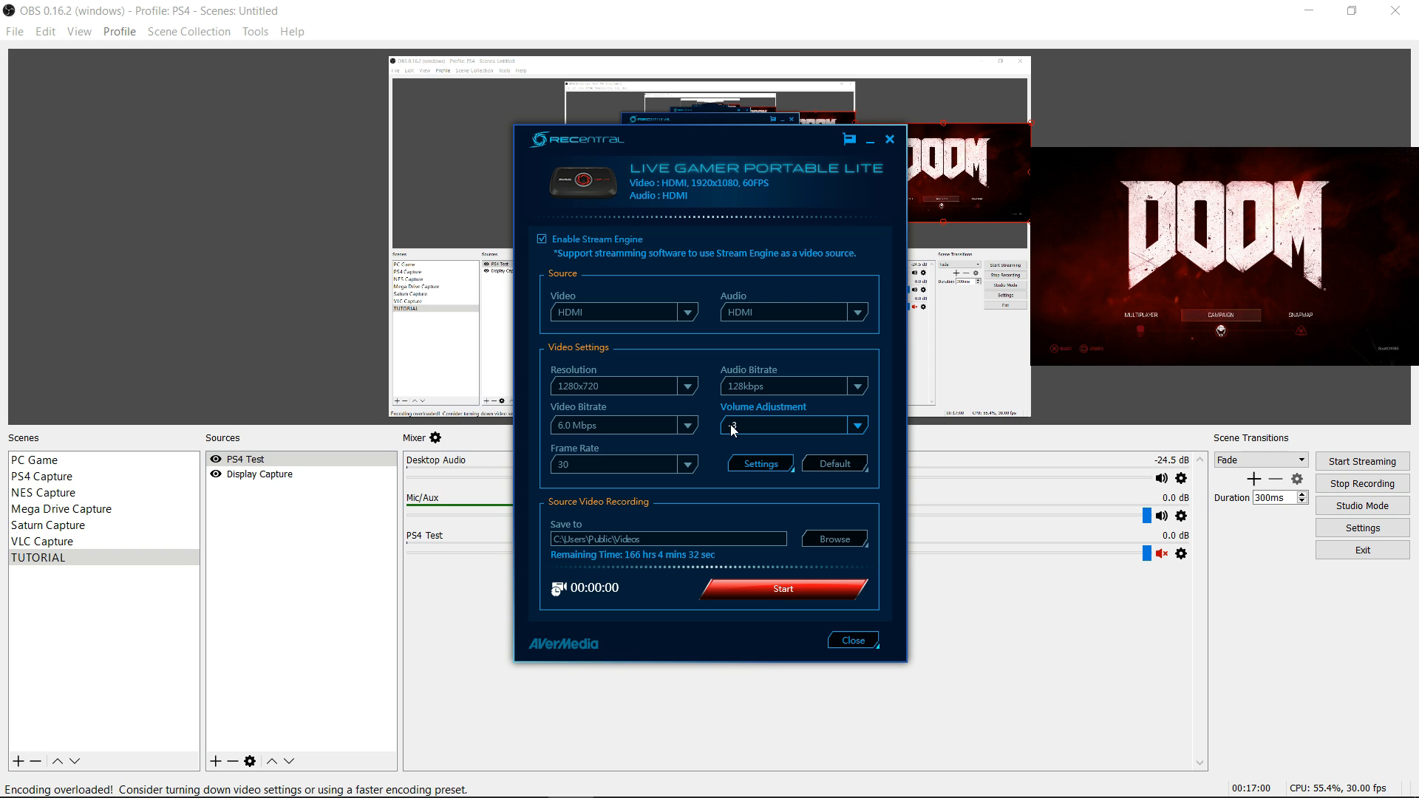
left_click(870, 142)
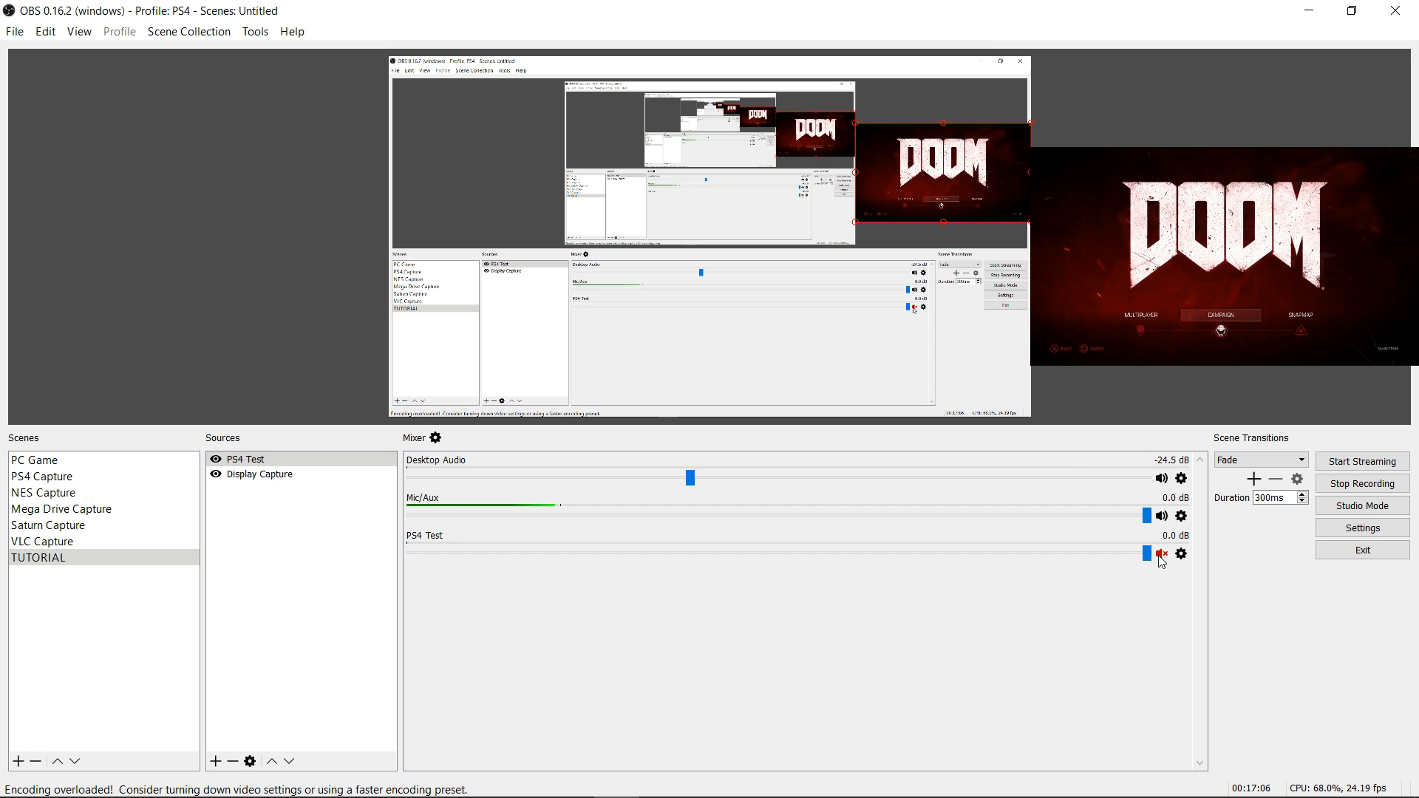
left_click_drag(1150, 558, 843, 585)
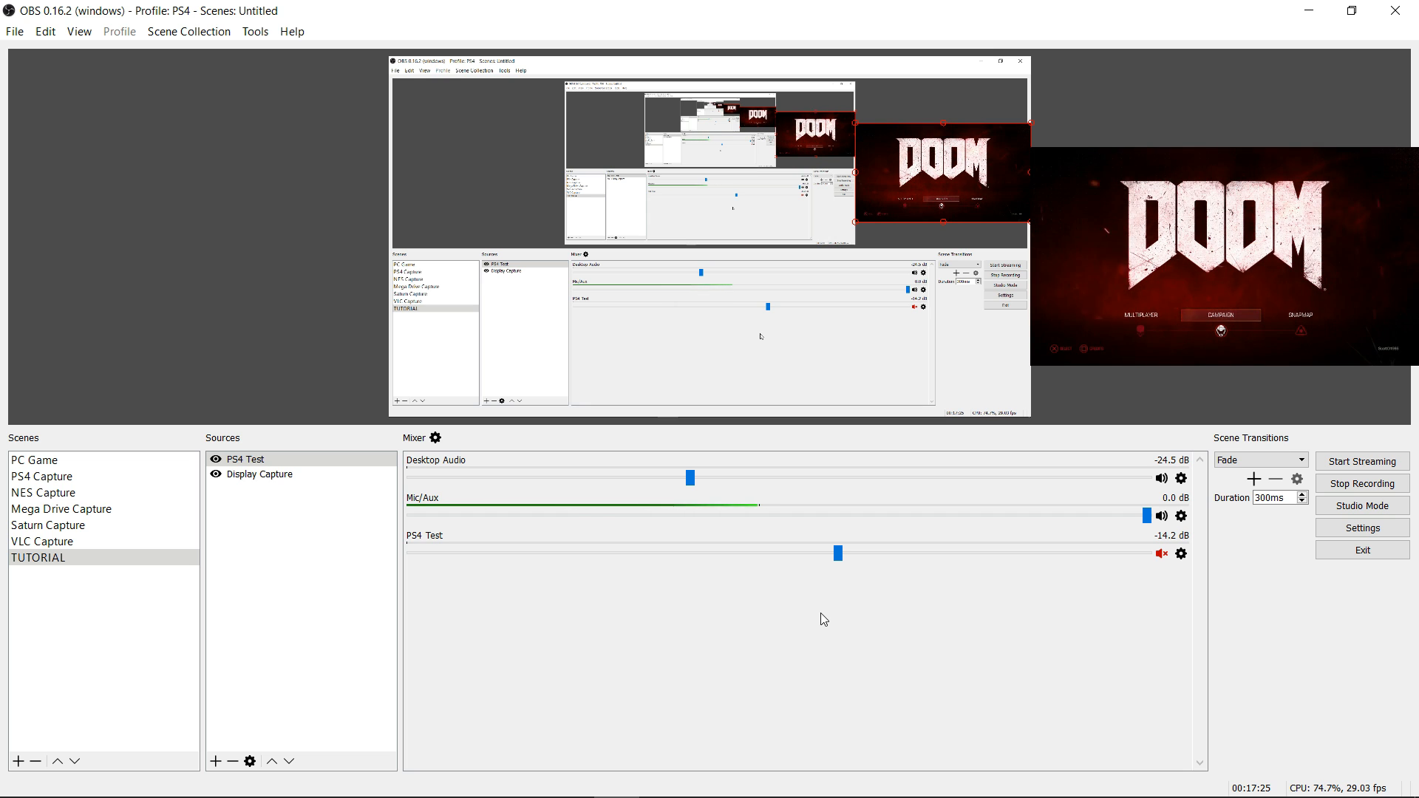
Review the PS4 Test source's device properties down to its audio output mode and accept them.
left_click(1180, 555)
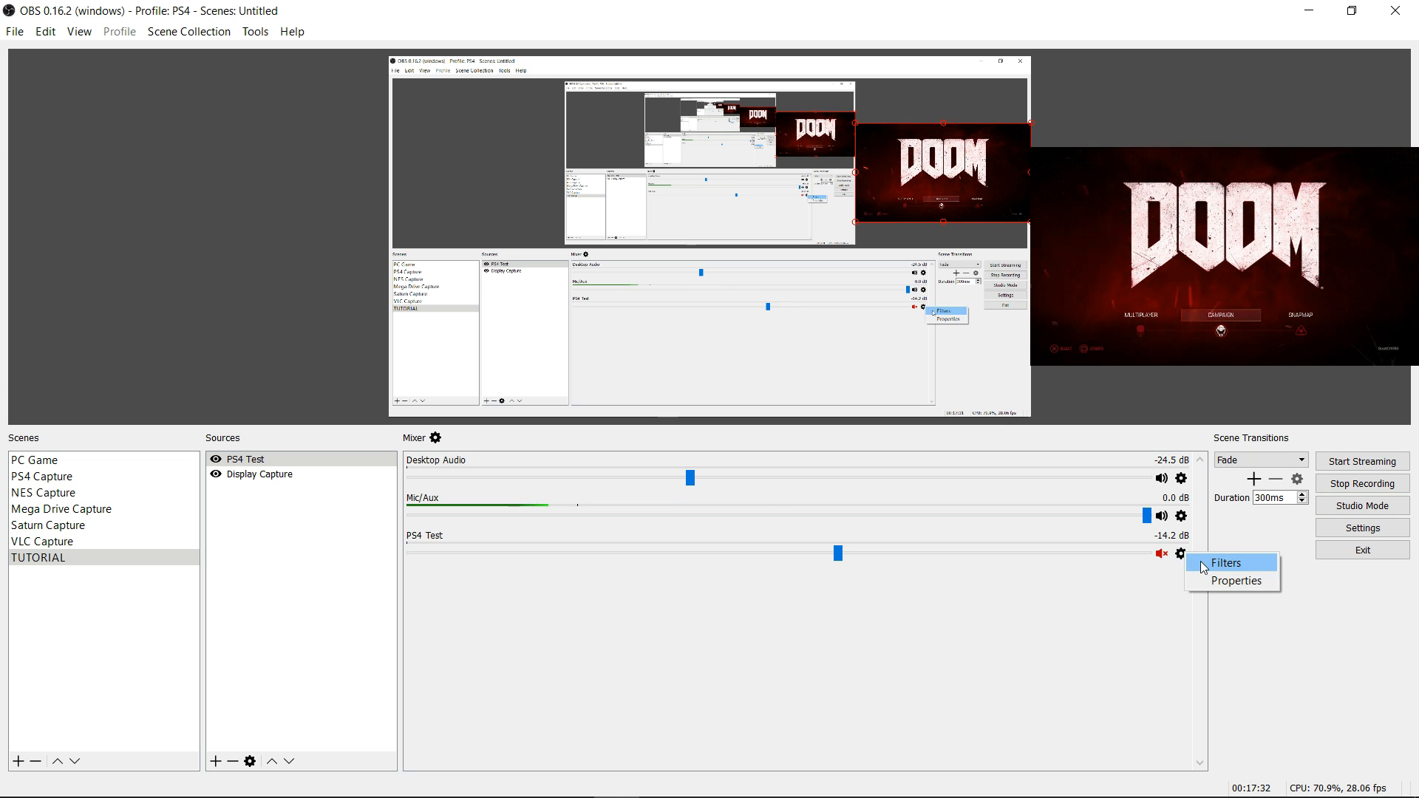
left_click(1213, 581)
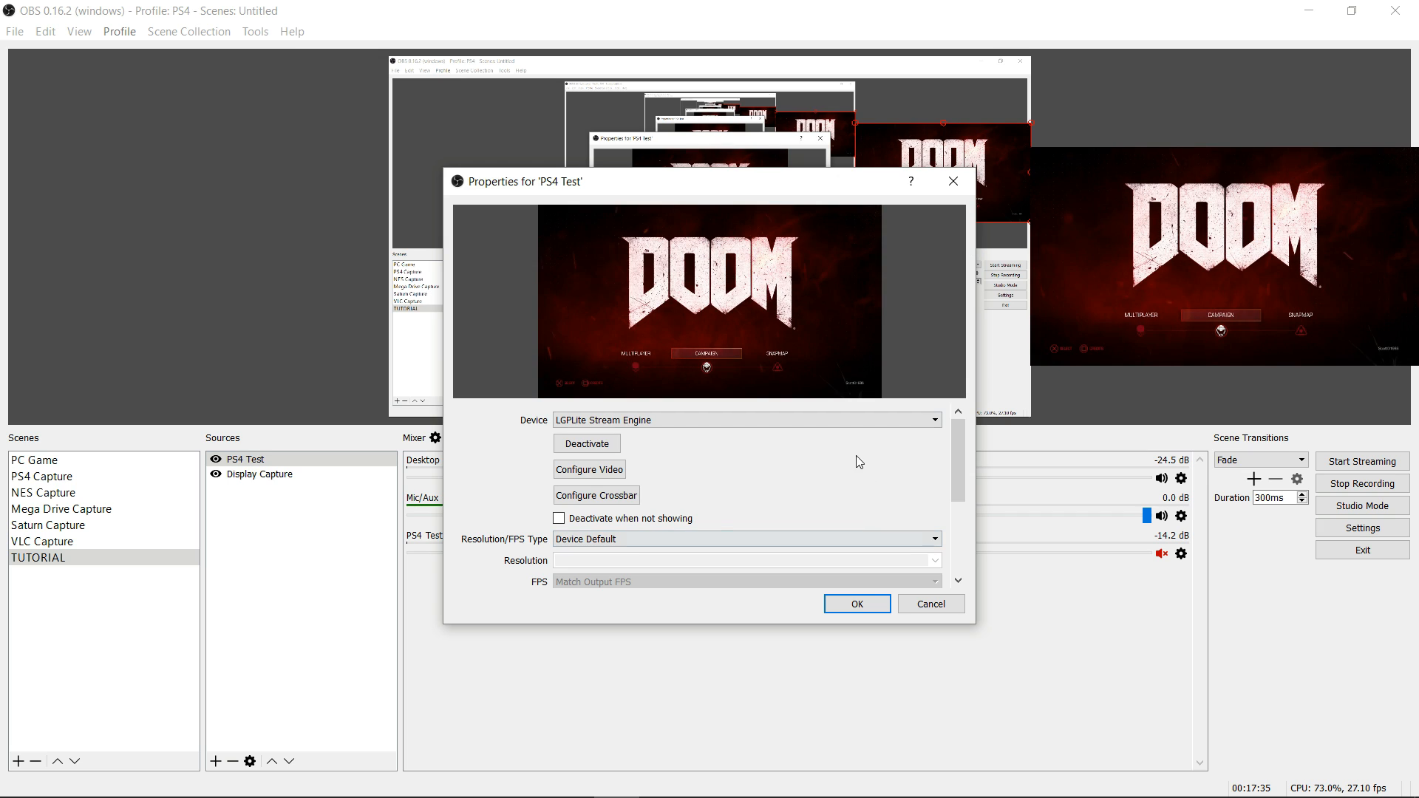
left_click_drag(957, 467, 955, 556)
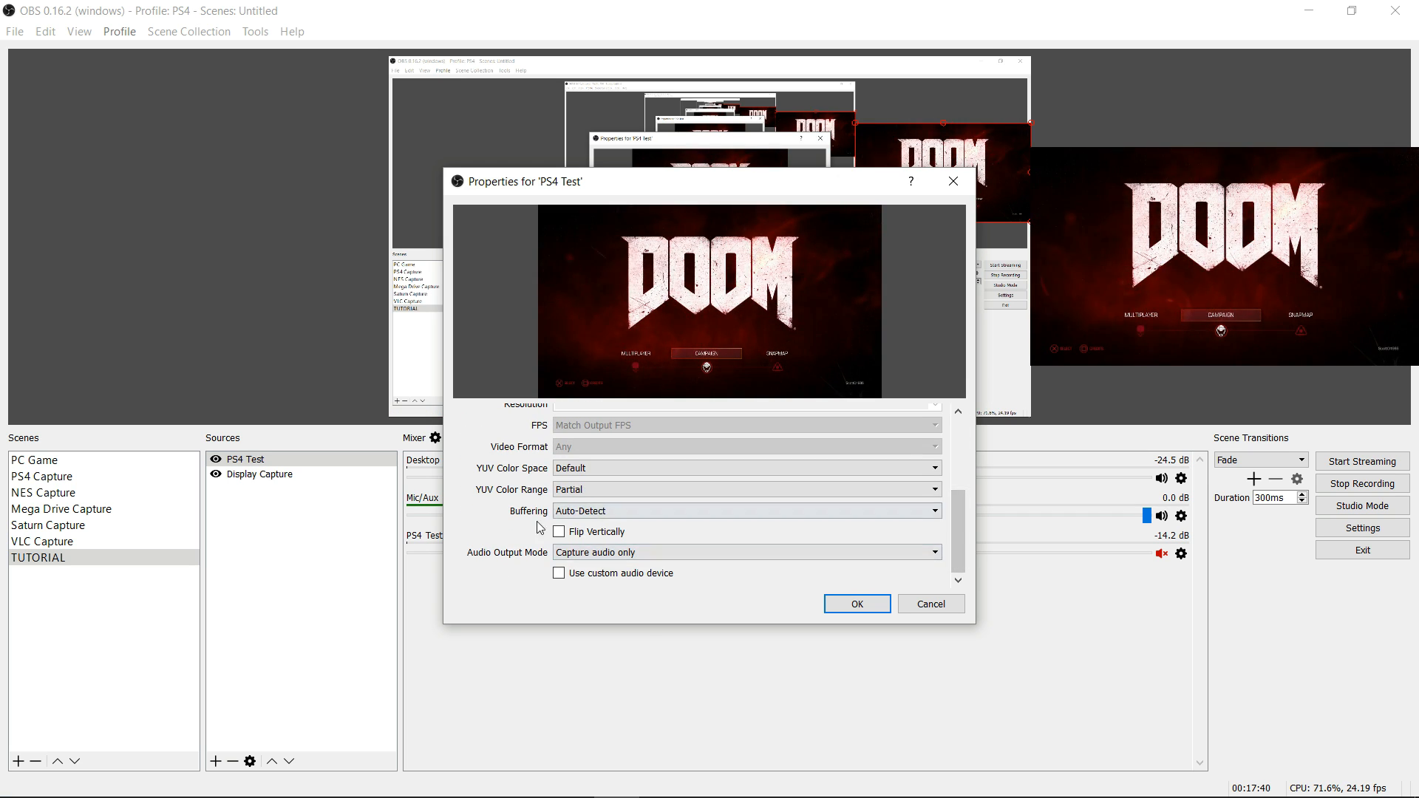
left_click(856, 604)
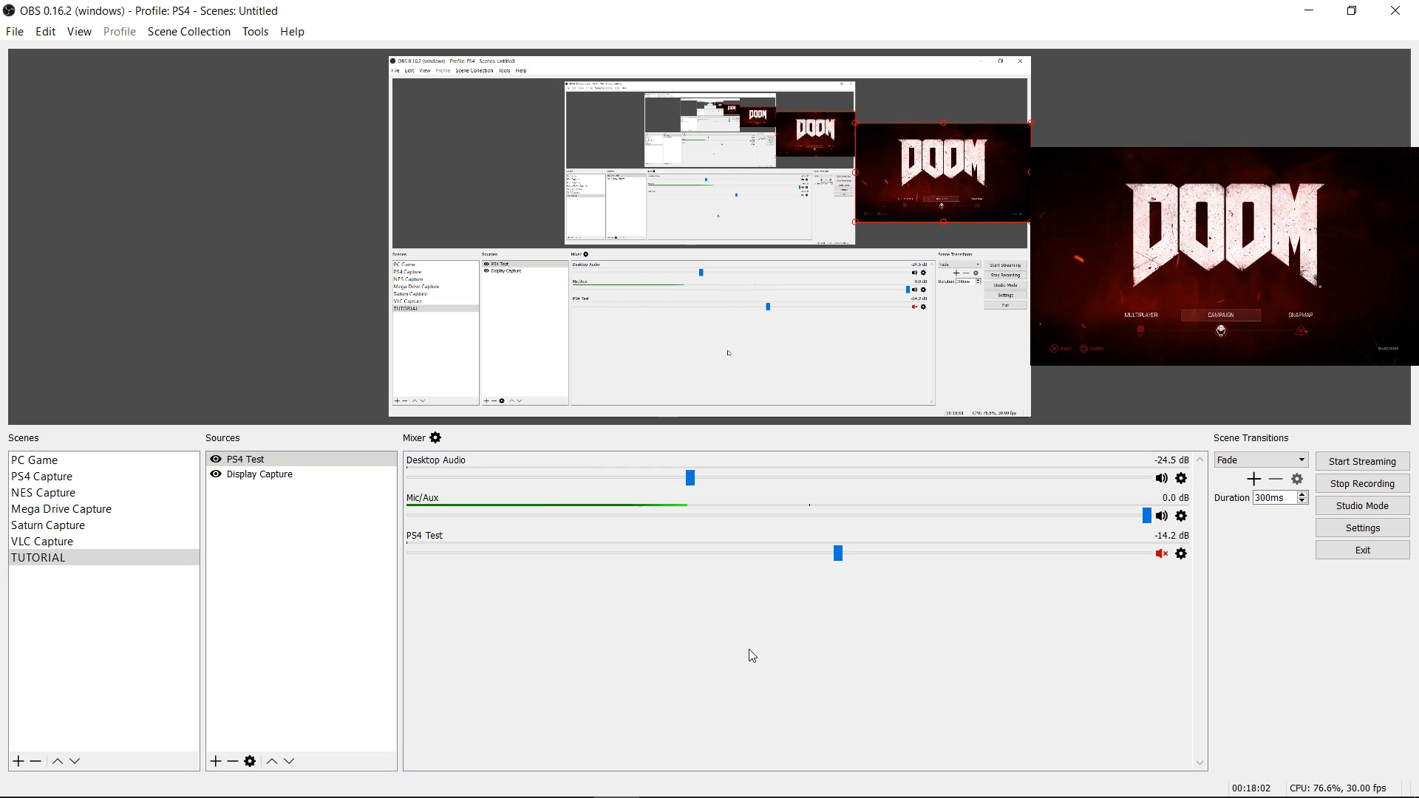
In the advanced audio properties, clear tracks 2, 3 and 4 for PS4 Test, track 4 for Mic/Aux and track 2 for Desktop Audio.
left_click(437, 440)
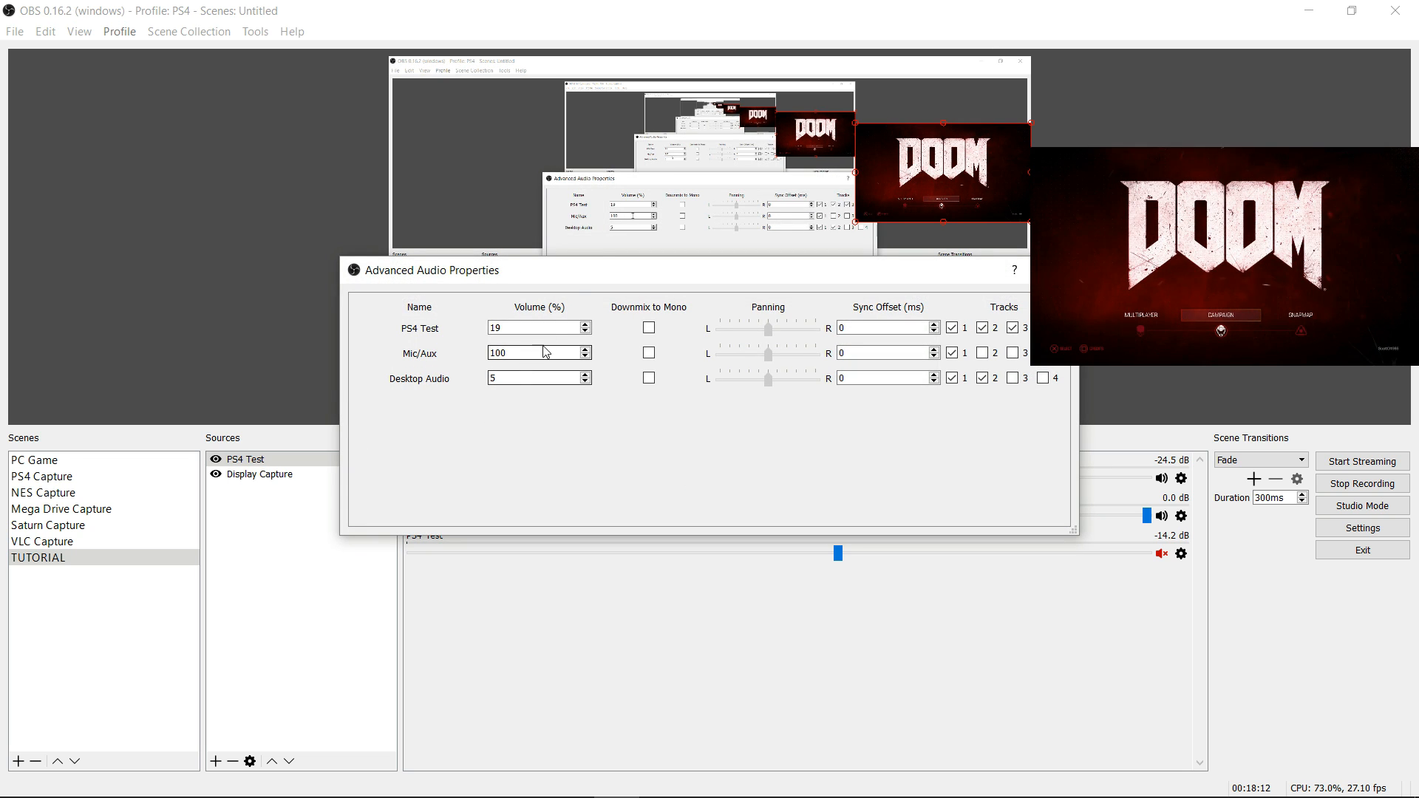
left_click_drag(588, 271, 434, 340)
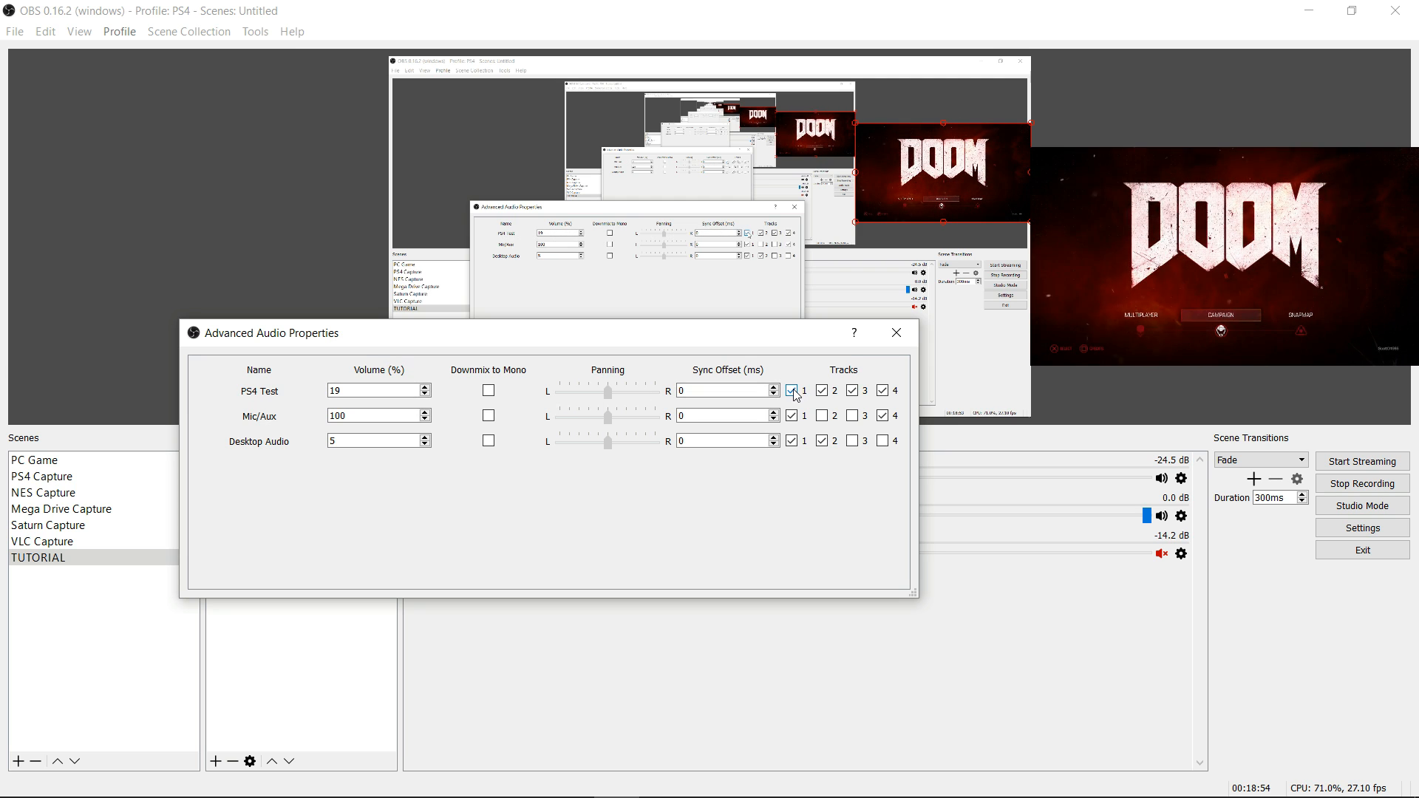
left_click(823, 391)
left_click(853, 391)
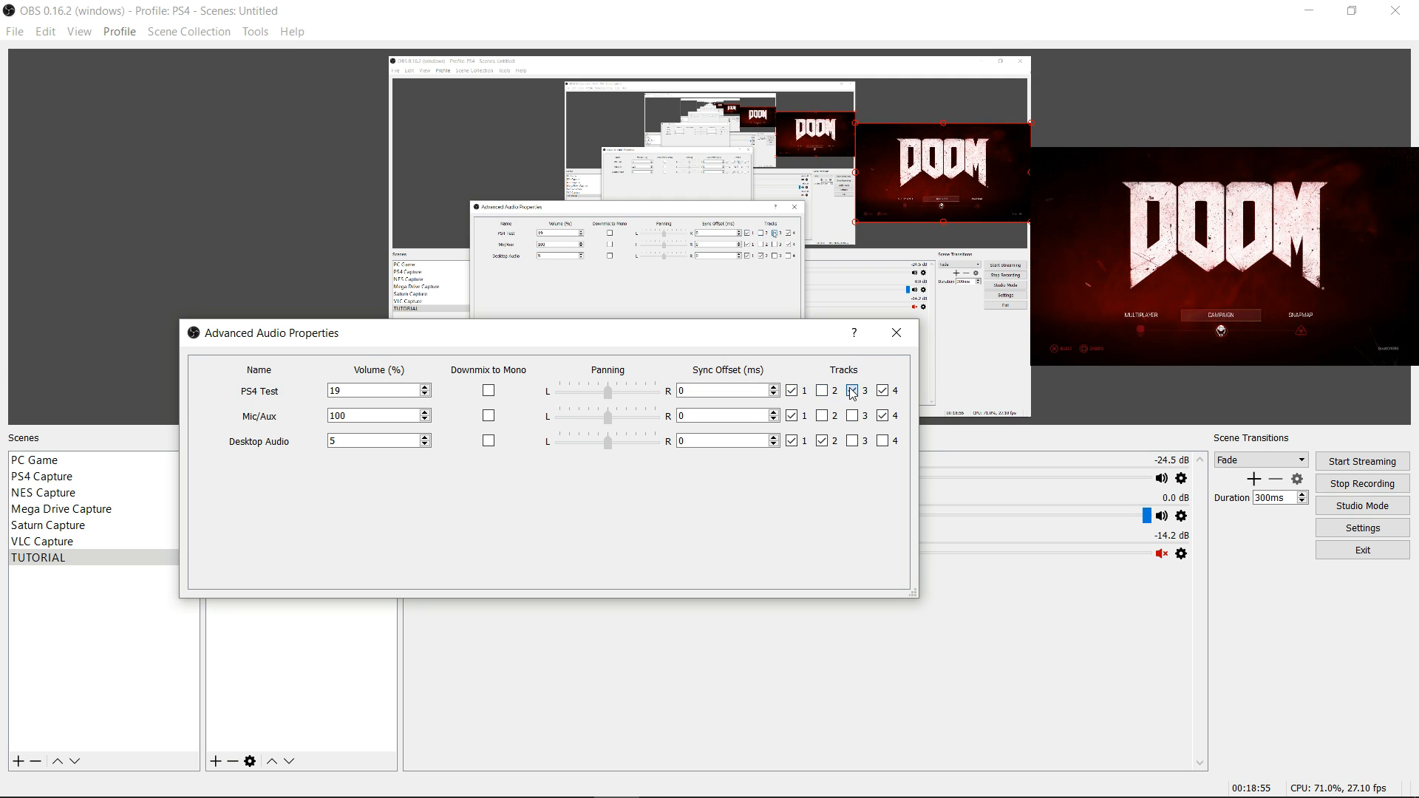
left_click(887, 393)
left_click(887, 417)
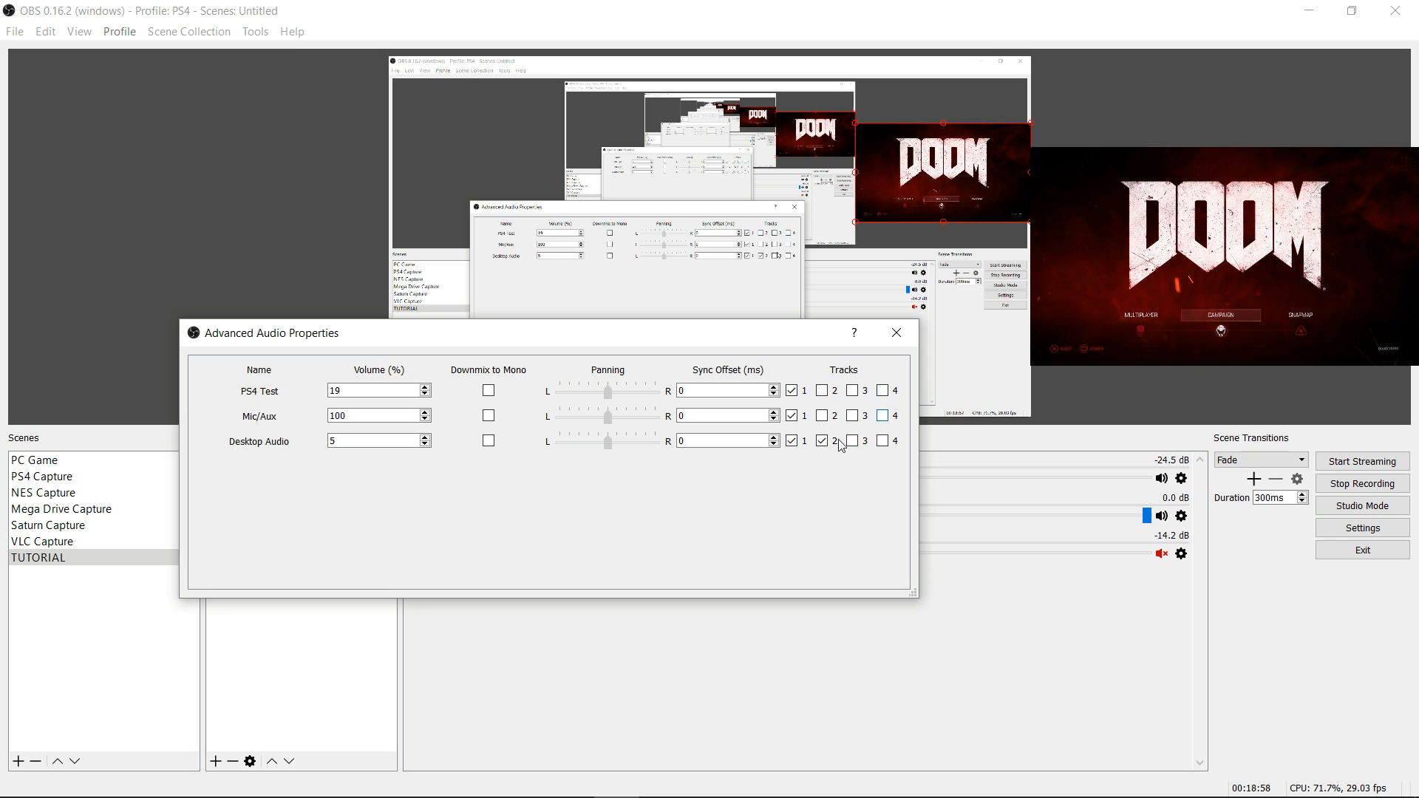
left_click(822, 441)
left_click(792, 442)
left_click(792, 416)
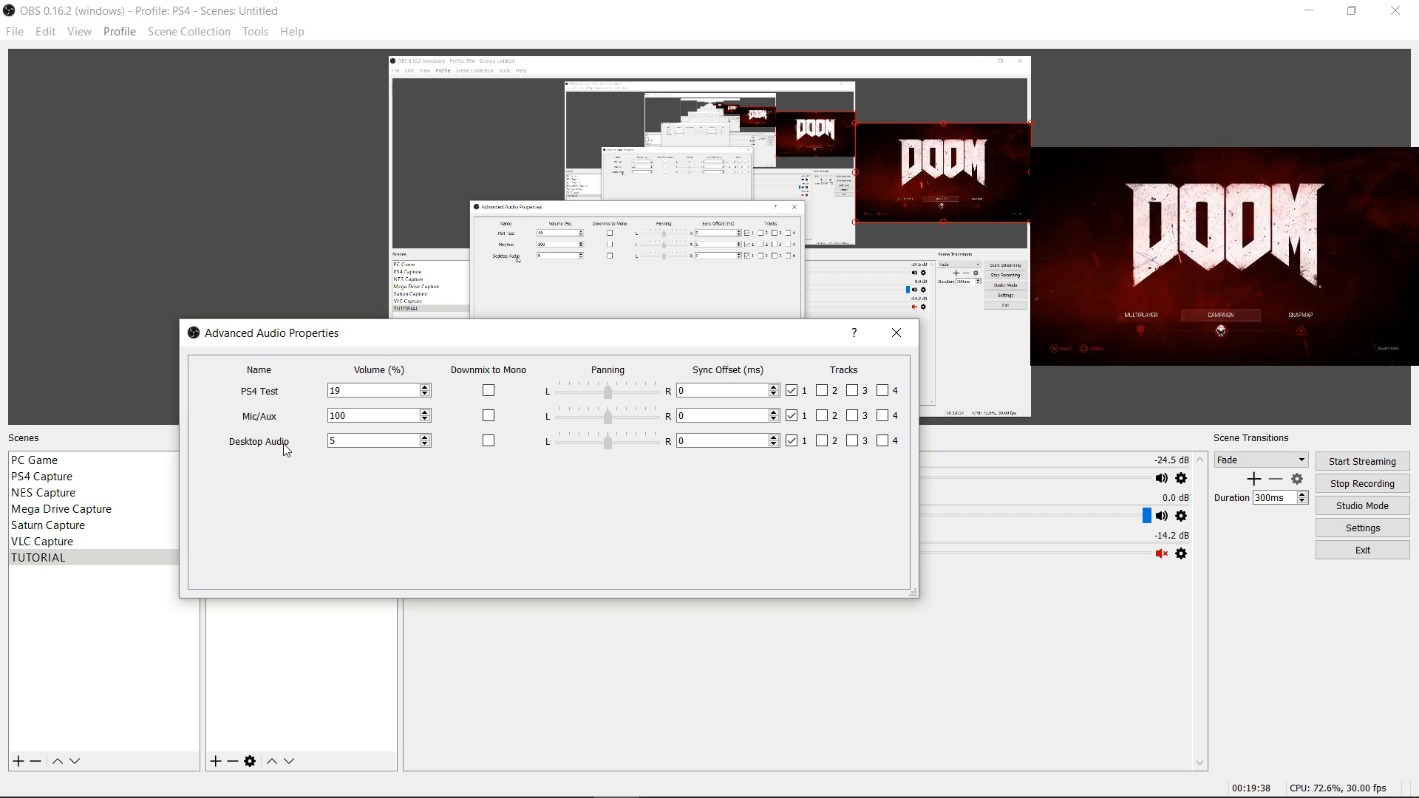
Enable track 2 for Desktop Audio, track 3 for Mic/Aux and track 4 for PS4 Test.
left_click(822, 441)
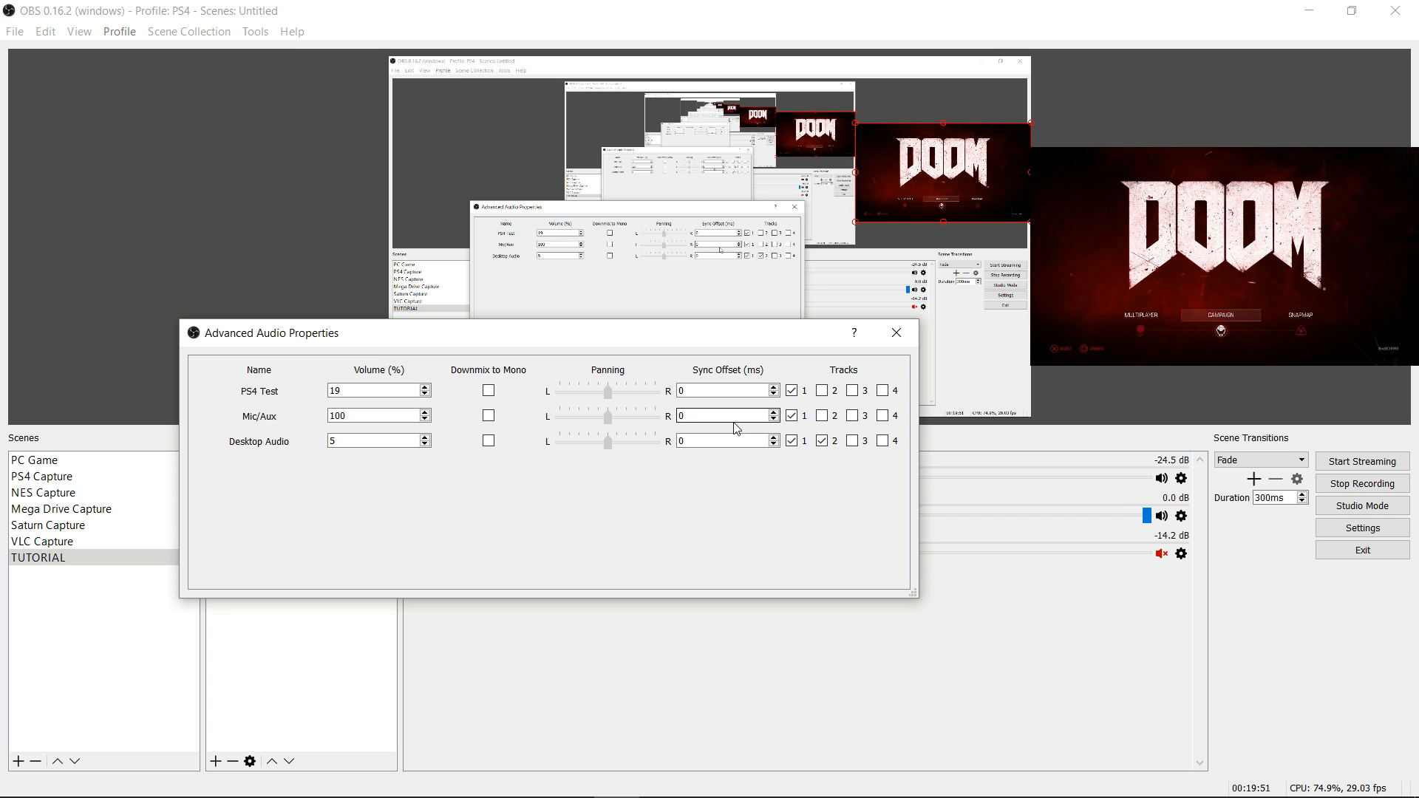
left_click(853, 419)
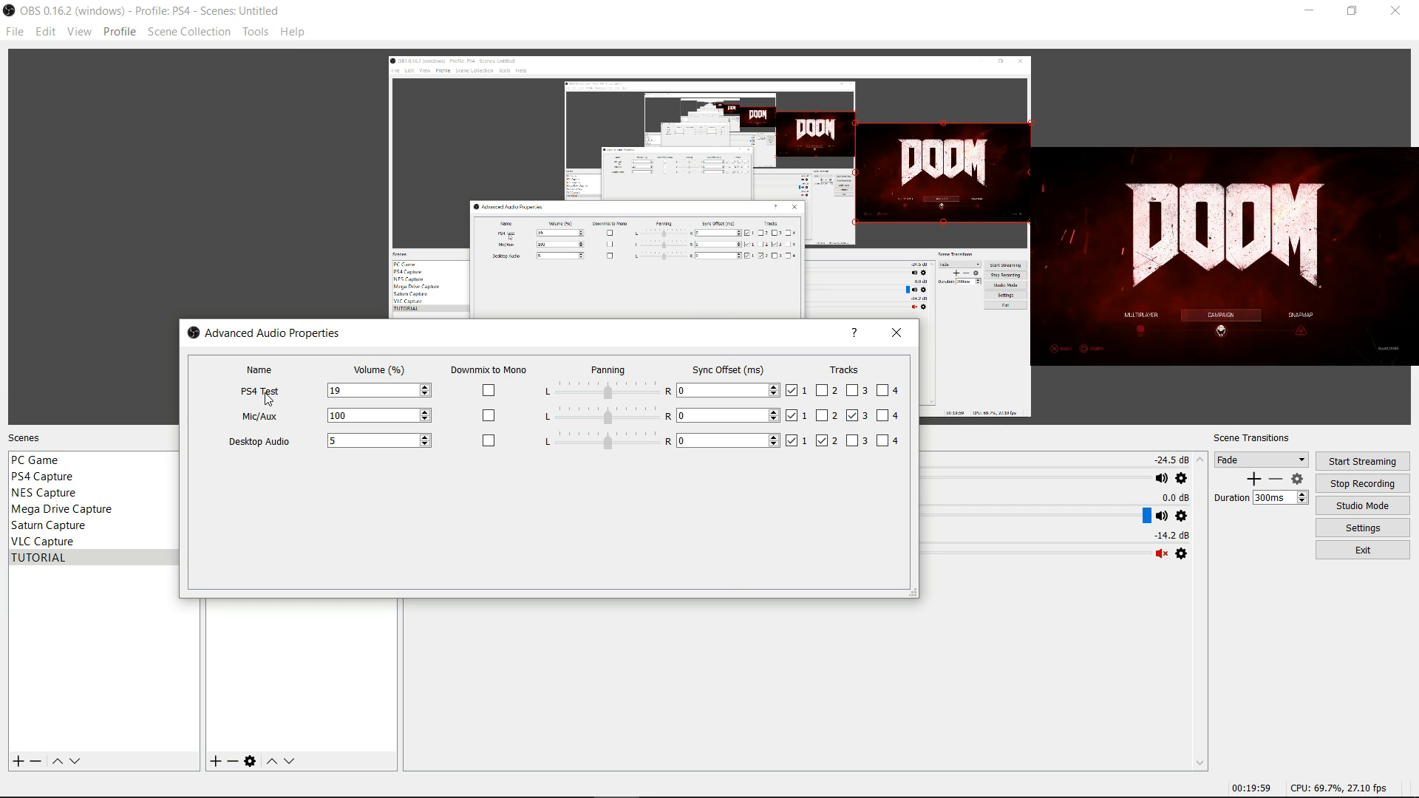
left_click(885, 392)
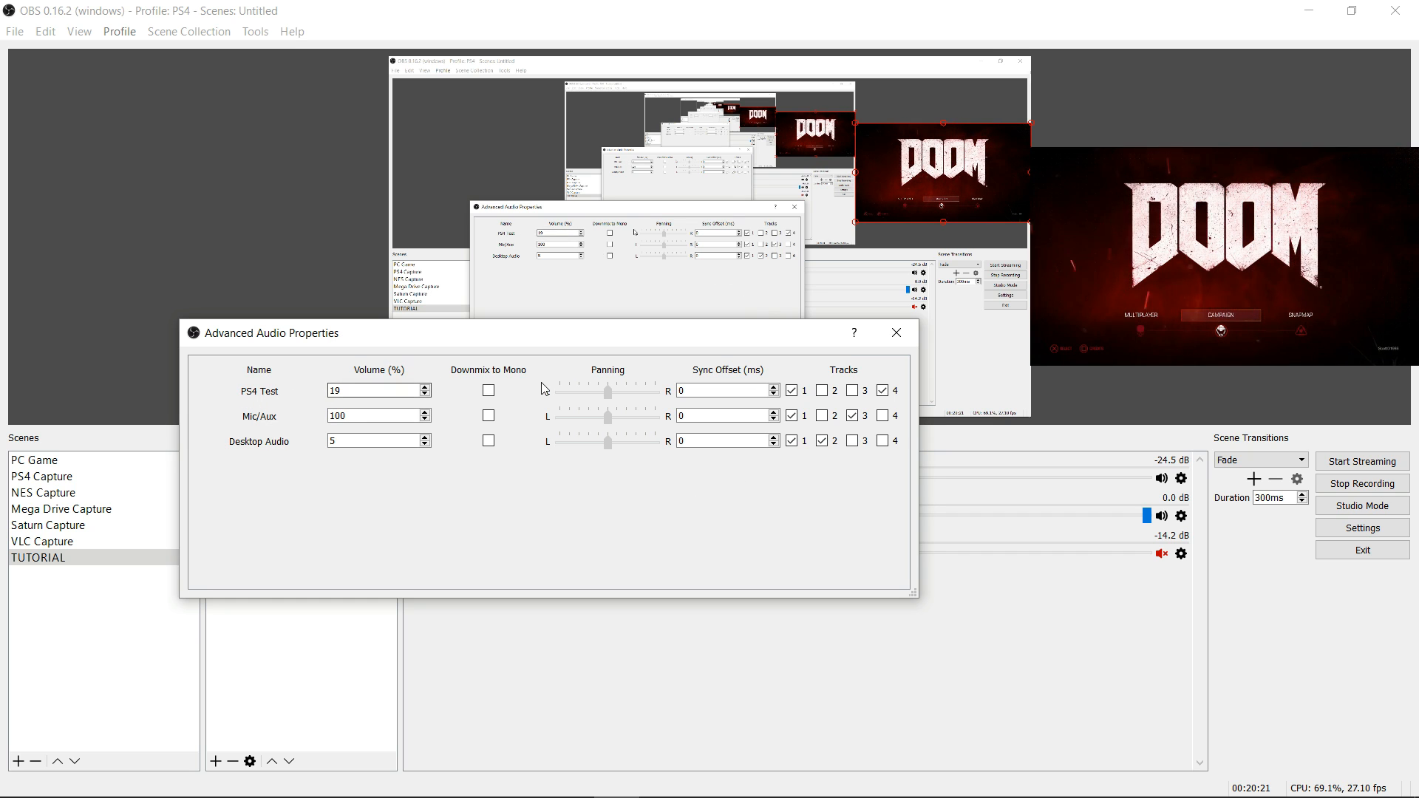
left_click(884, 391)
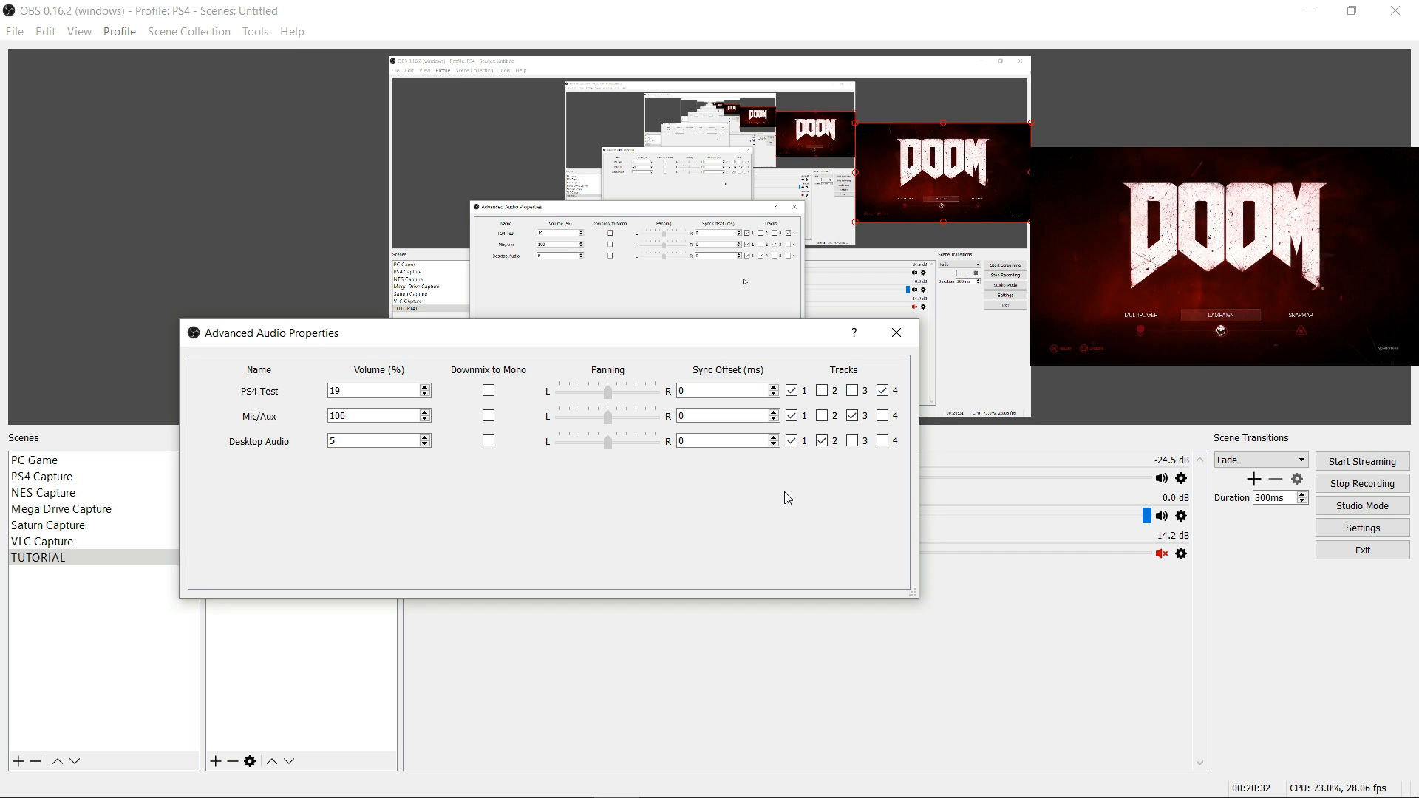
Close the advanced audio properties and reduce the OBS window to a small window over the desktop.
left_click(896, 333)
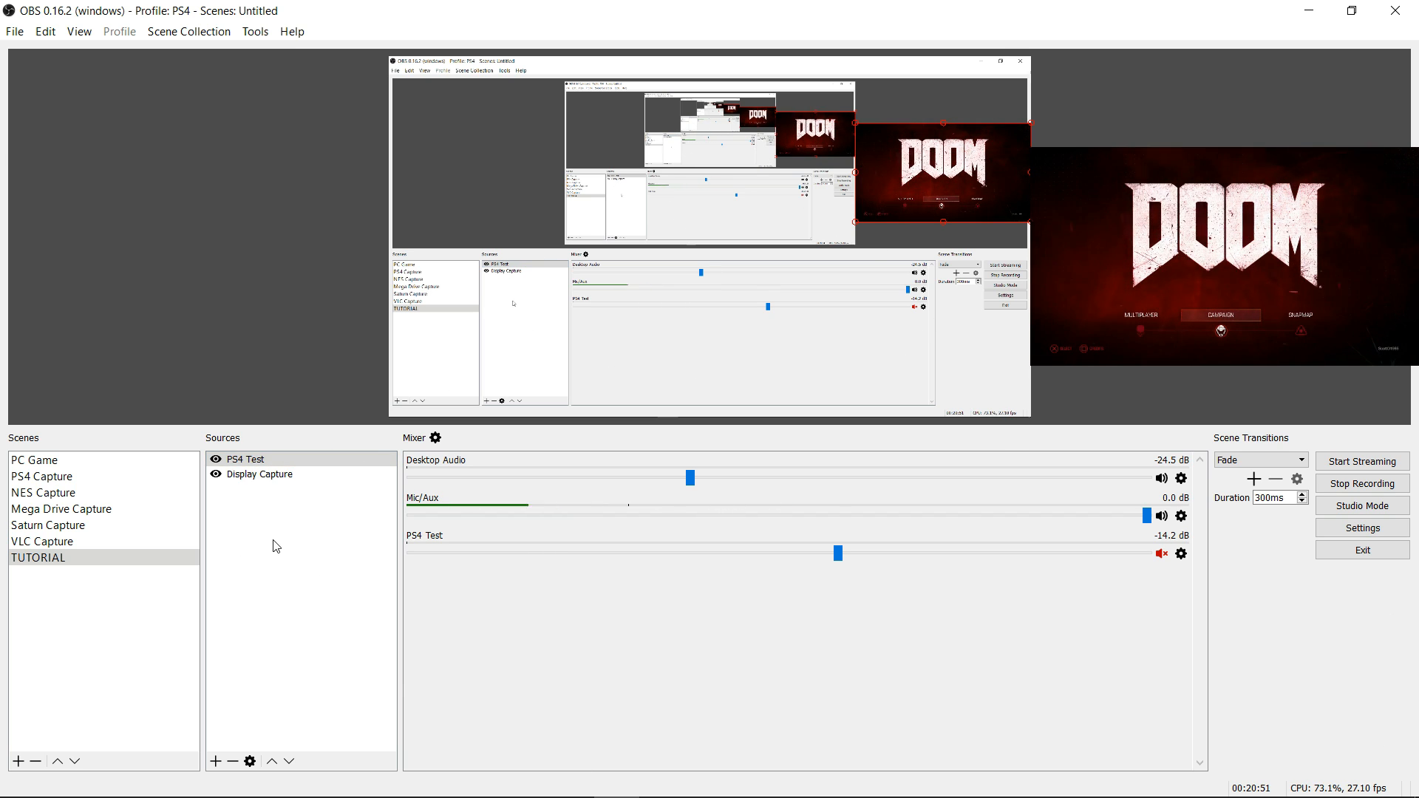
left_click(238, 462)
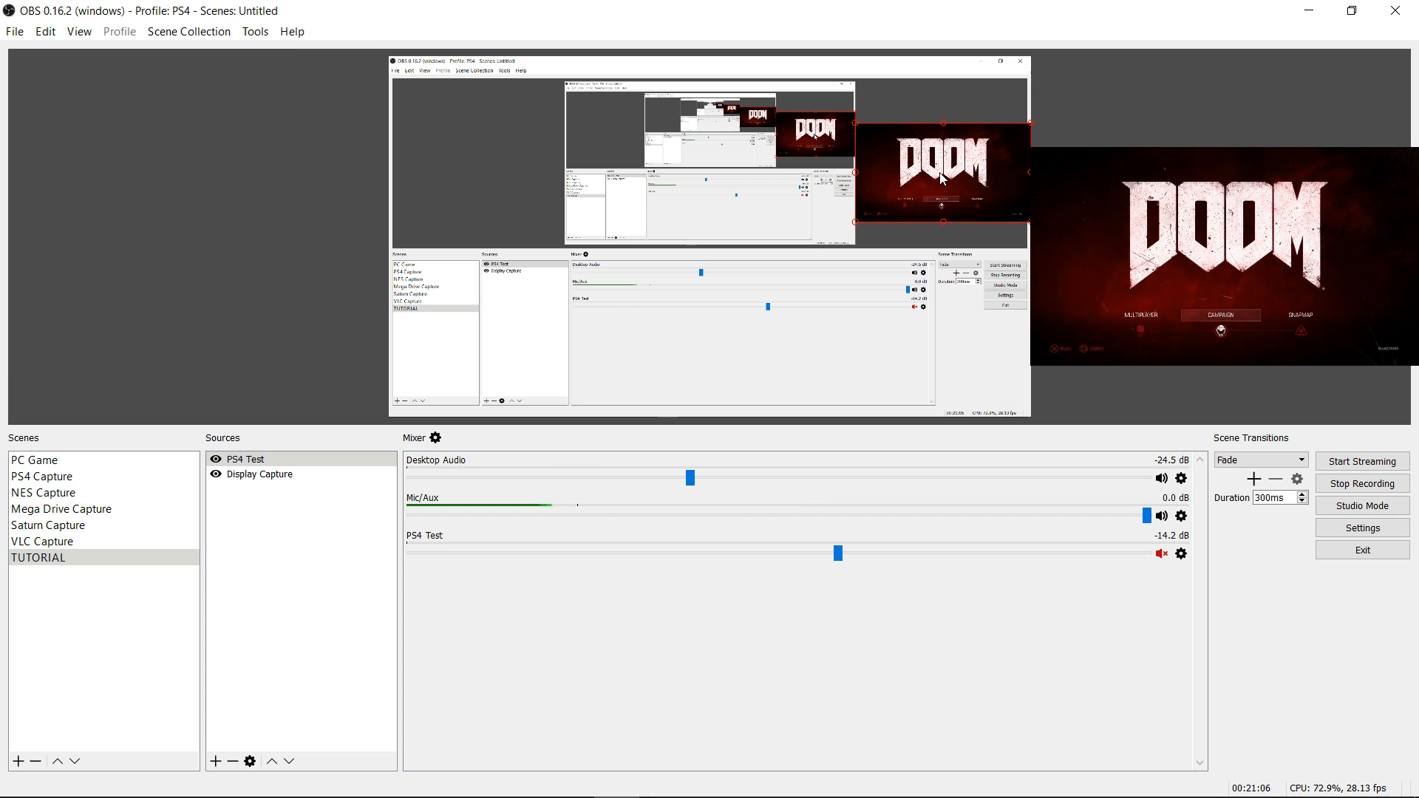
left_click(1311, 14)
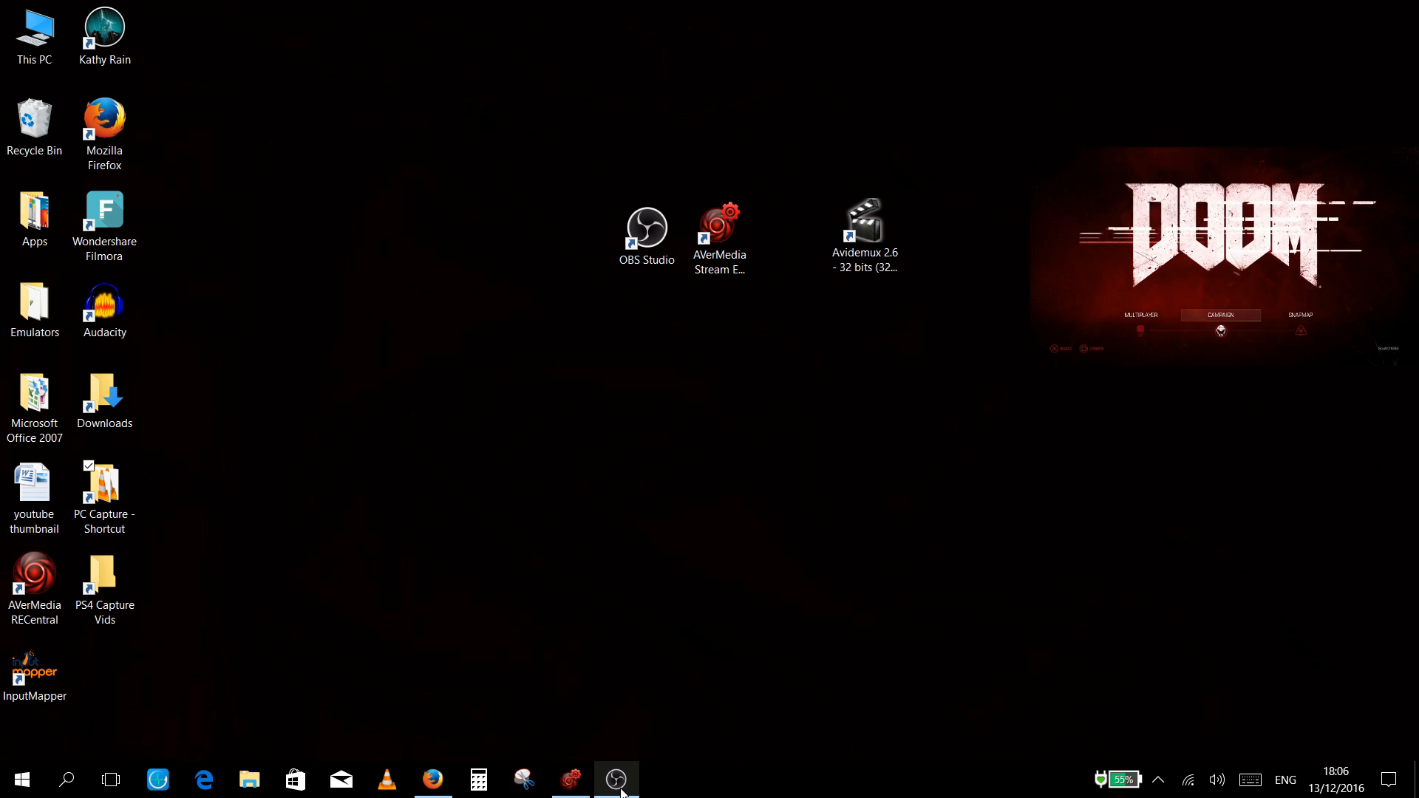
left_click(616, 780)
left_click(1357, 16)
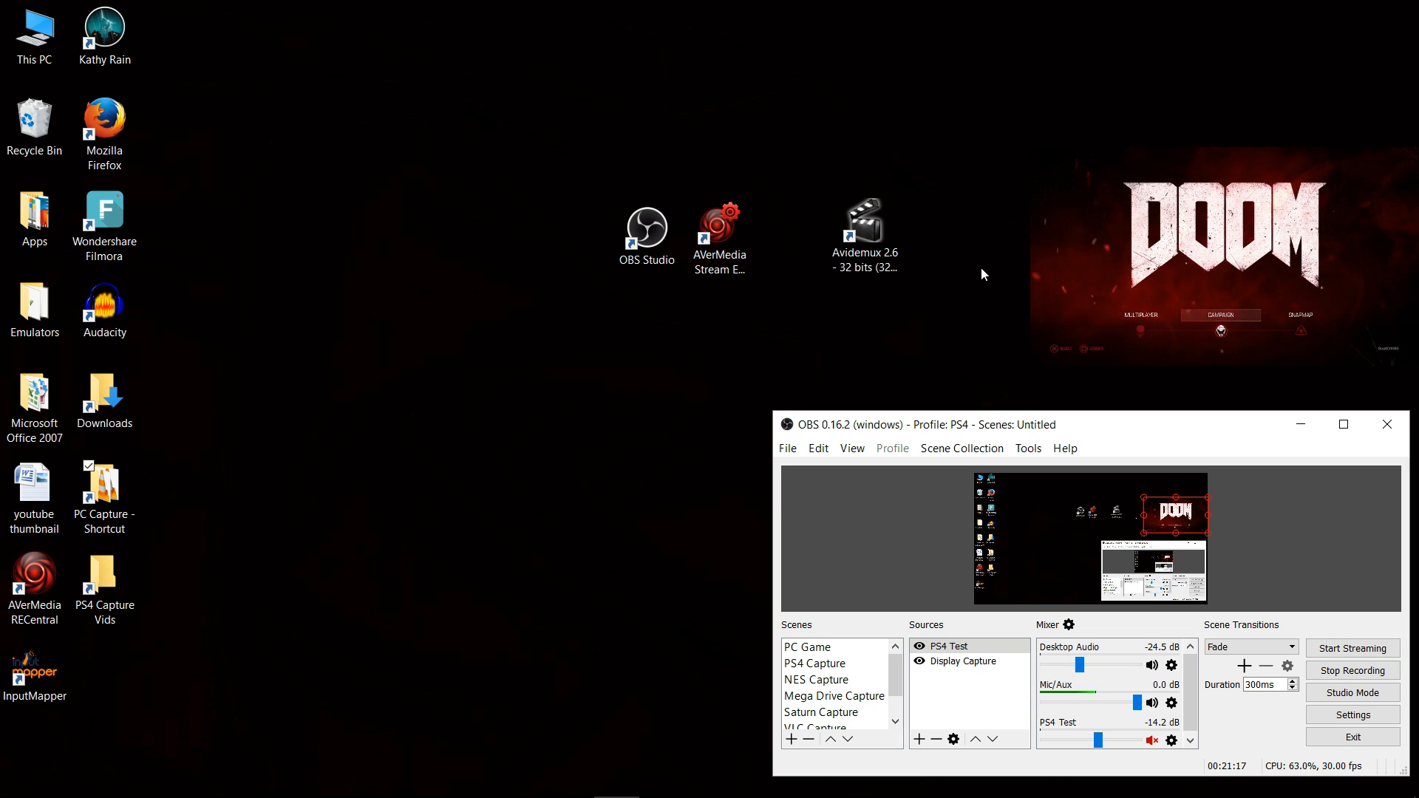
Open Avidemux 2.6 from the desktop and move its window clear of the OBS window.
double_click(868, 234)
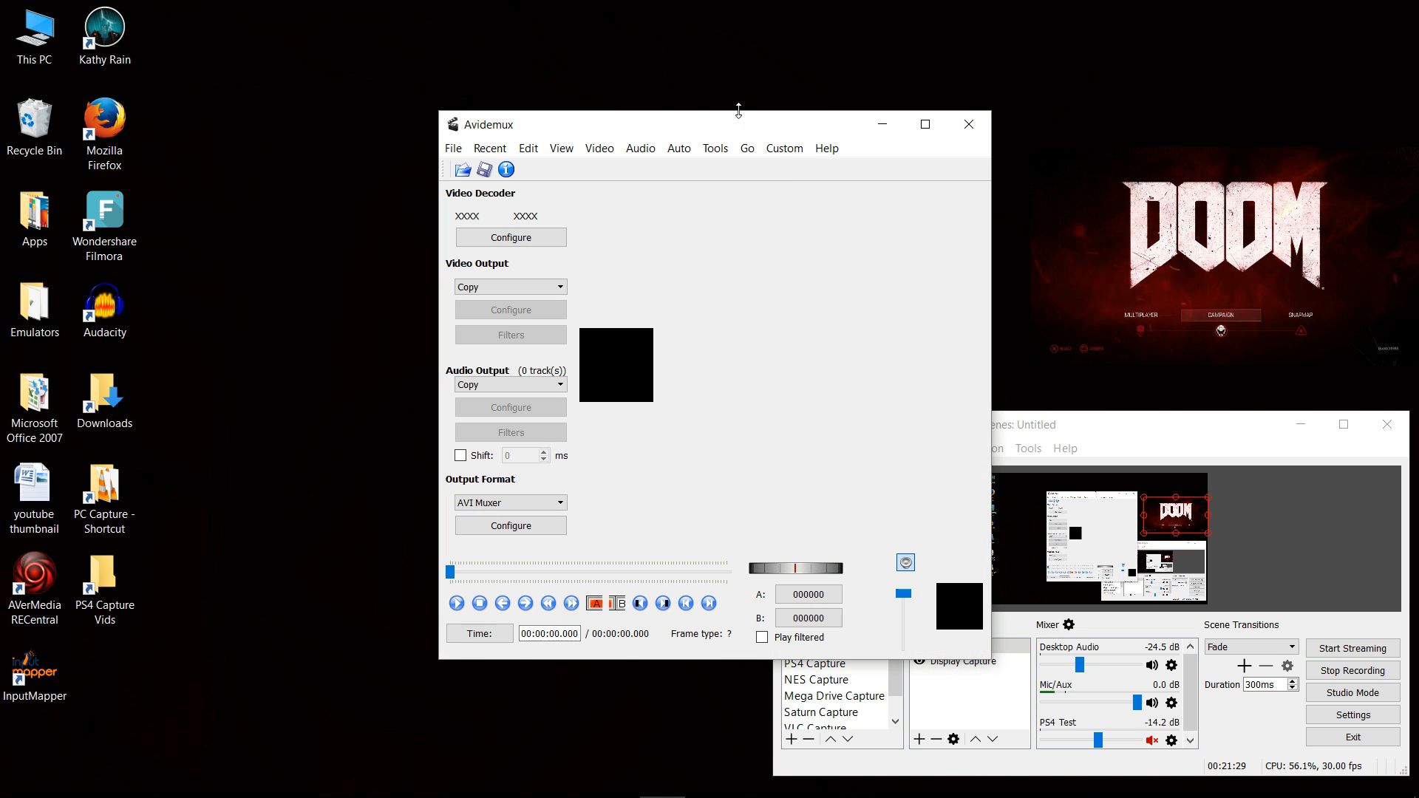
left_click_drag(742, 129, 497, 90)
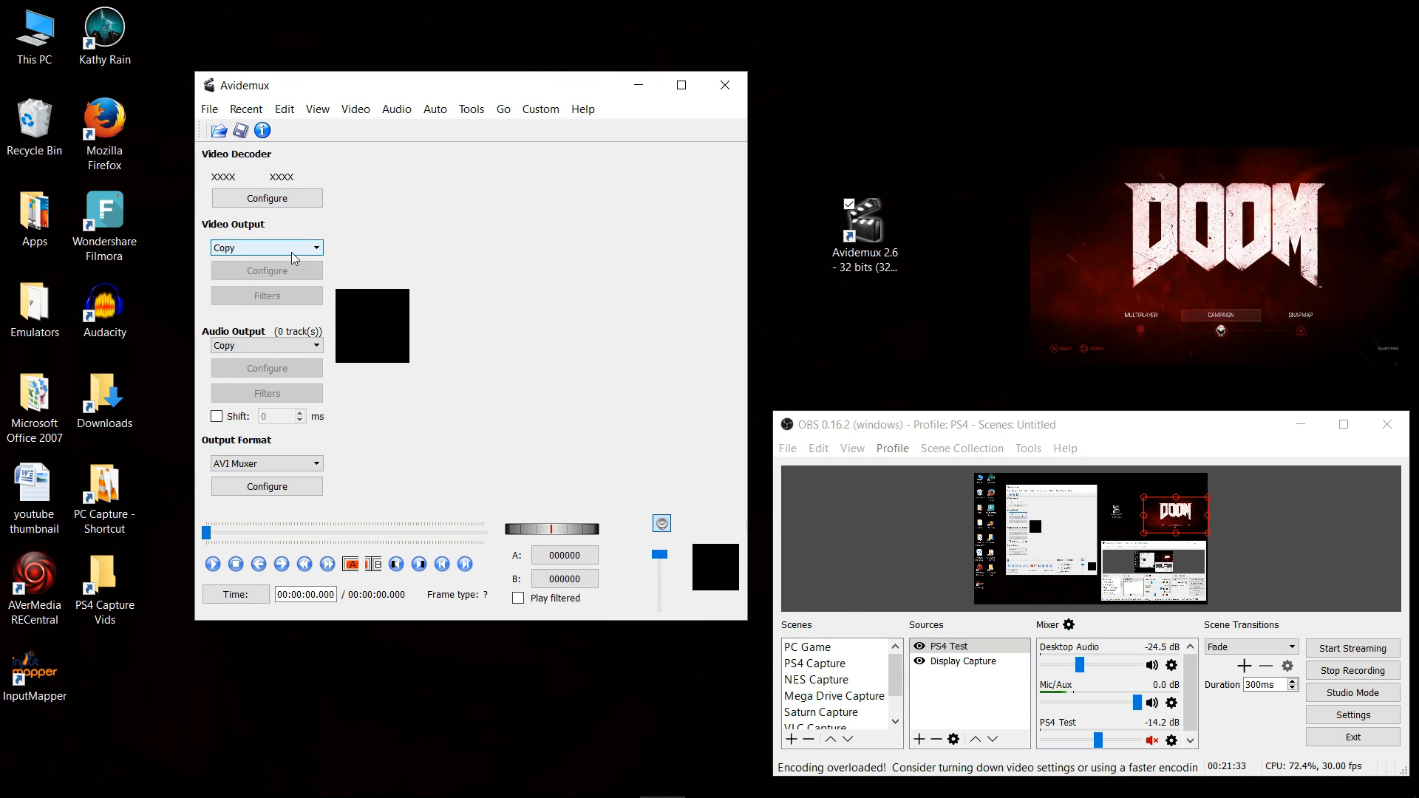
left_click(220, 133)
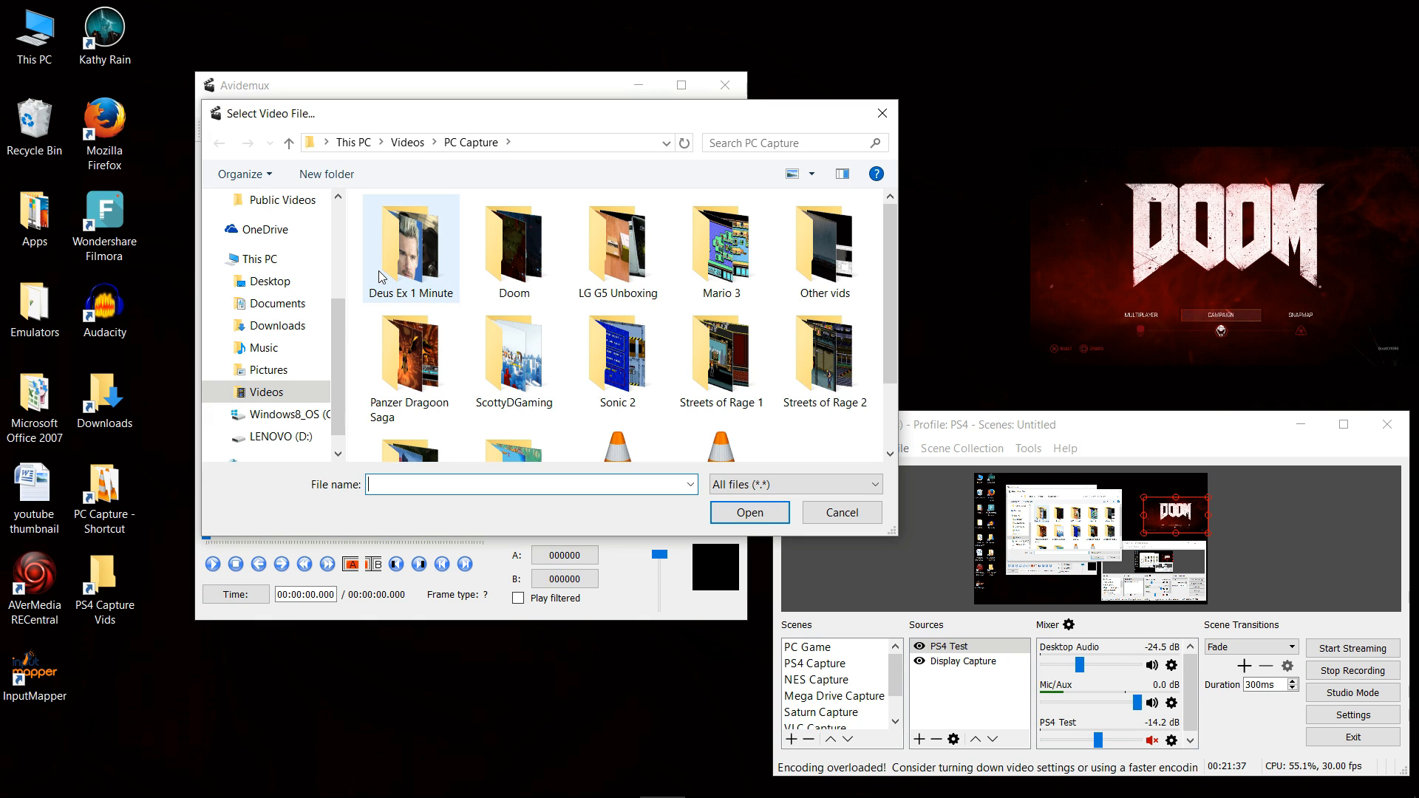
double_click(529, 260)
left_click_drag(889, 250, 896, 402)
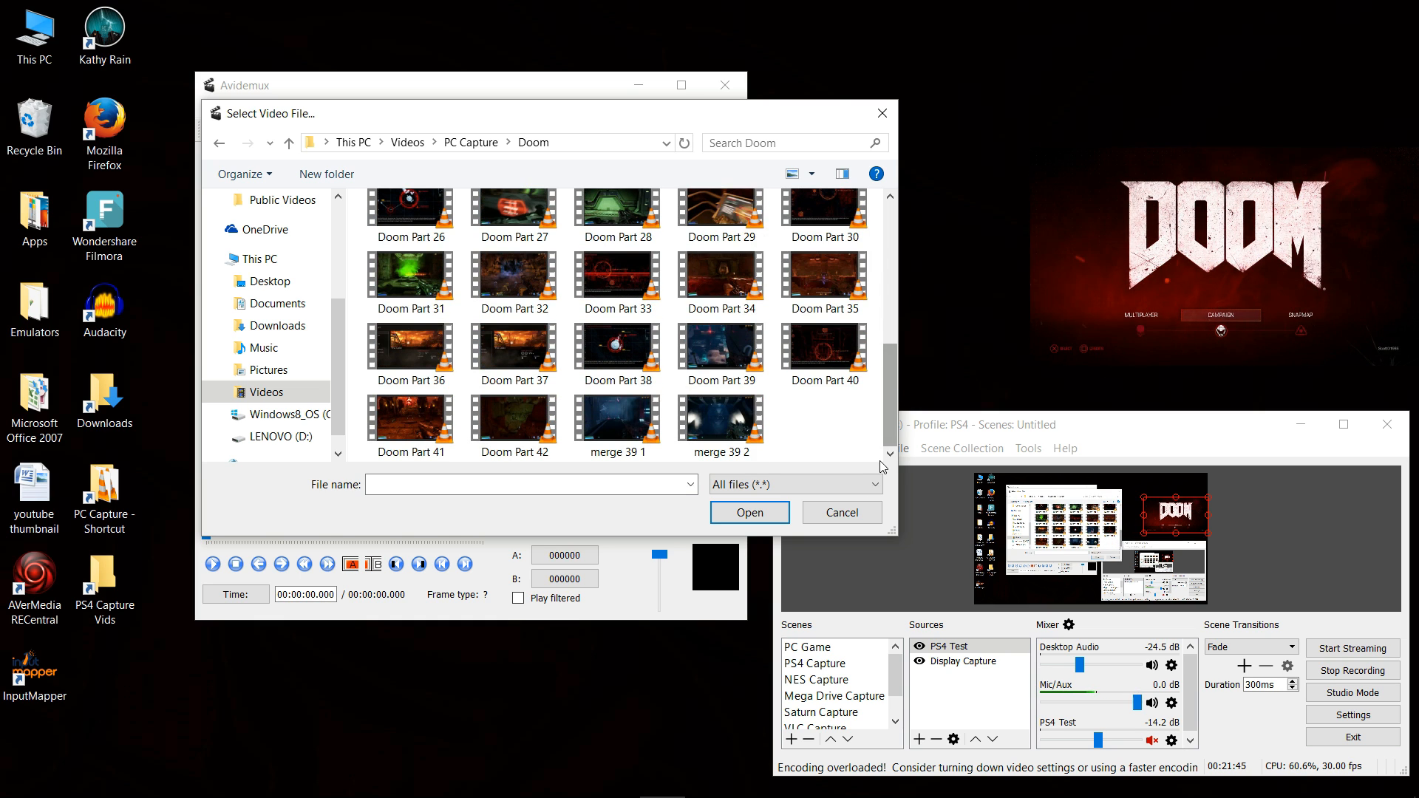
left_click(832, 517)
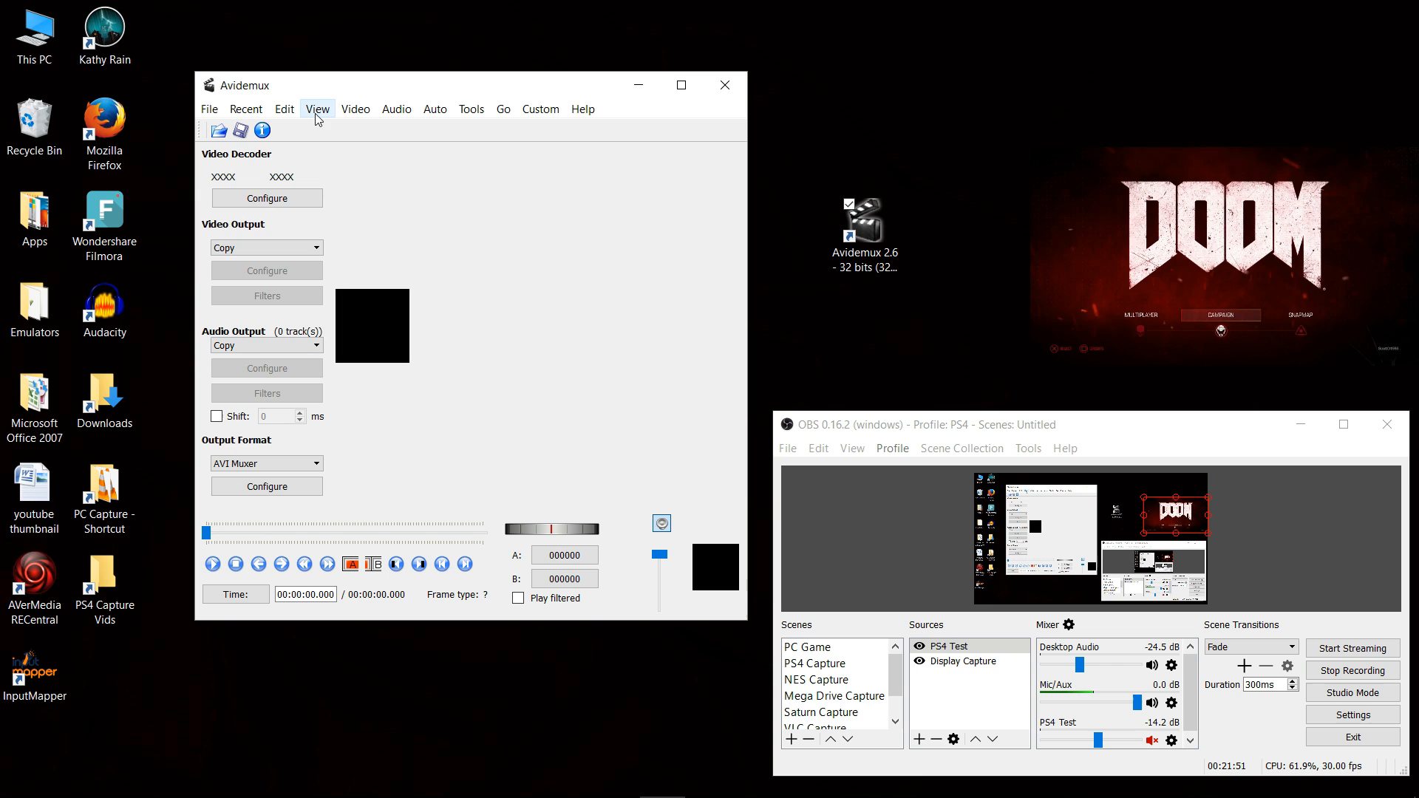
left_click(356, 112)
mouse_move(384, 116)
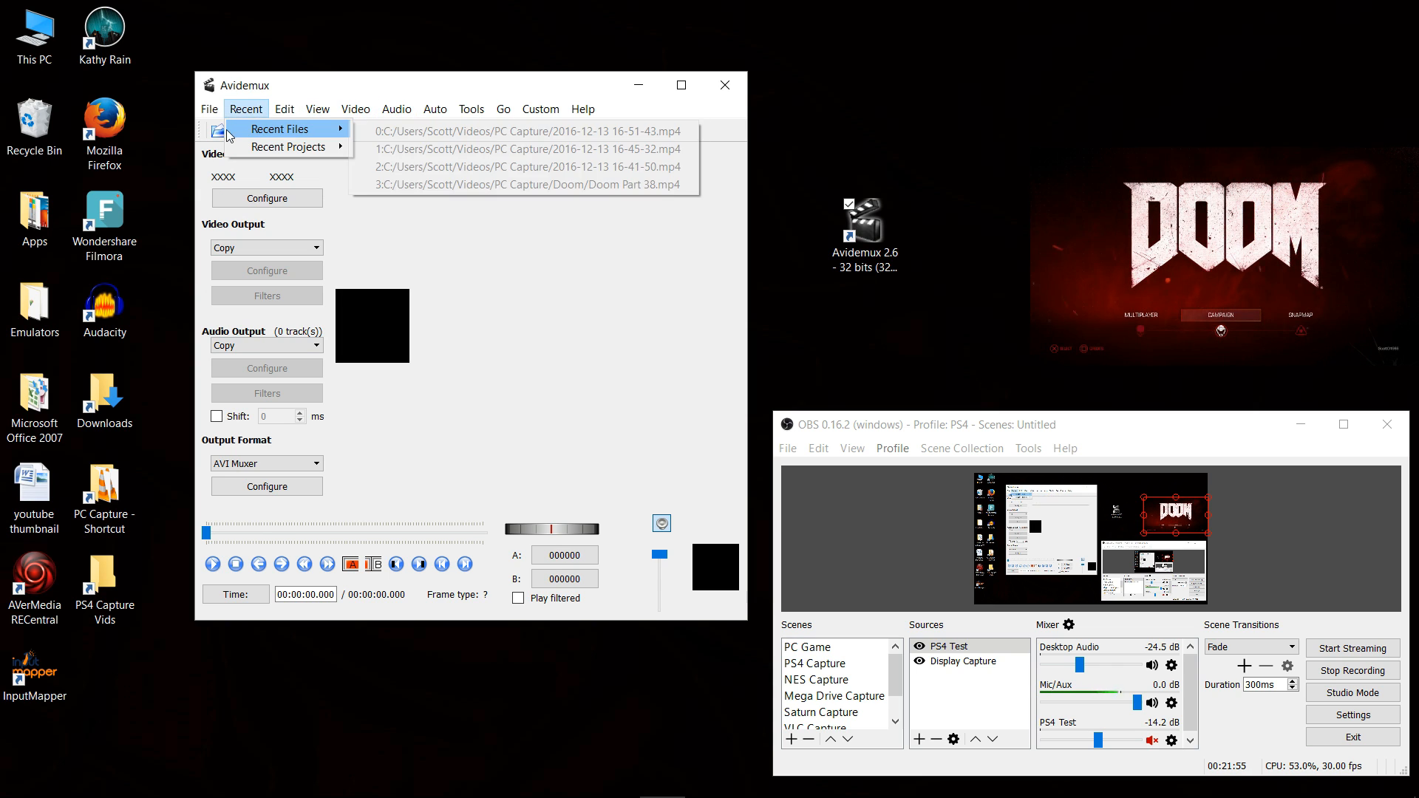
left_click(323, 84)
Load the video Doom Part 8 from the Doom folder in PC Capture.
left_click(220, 132)
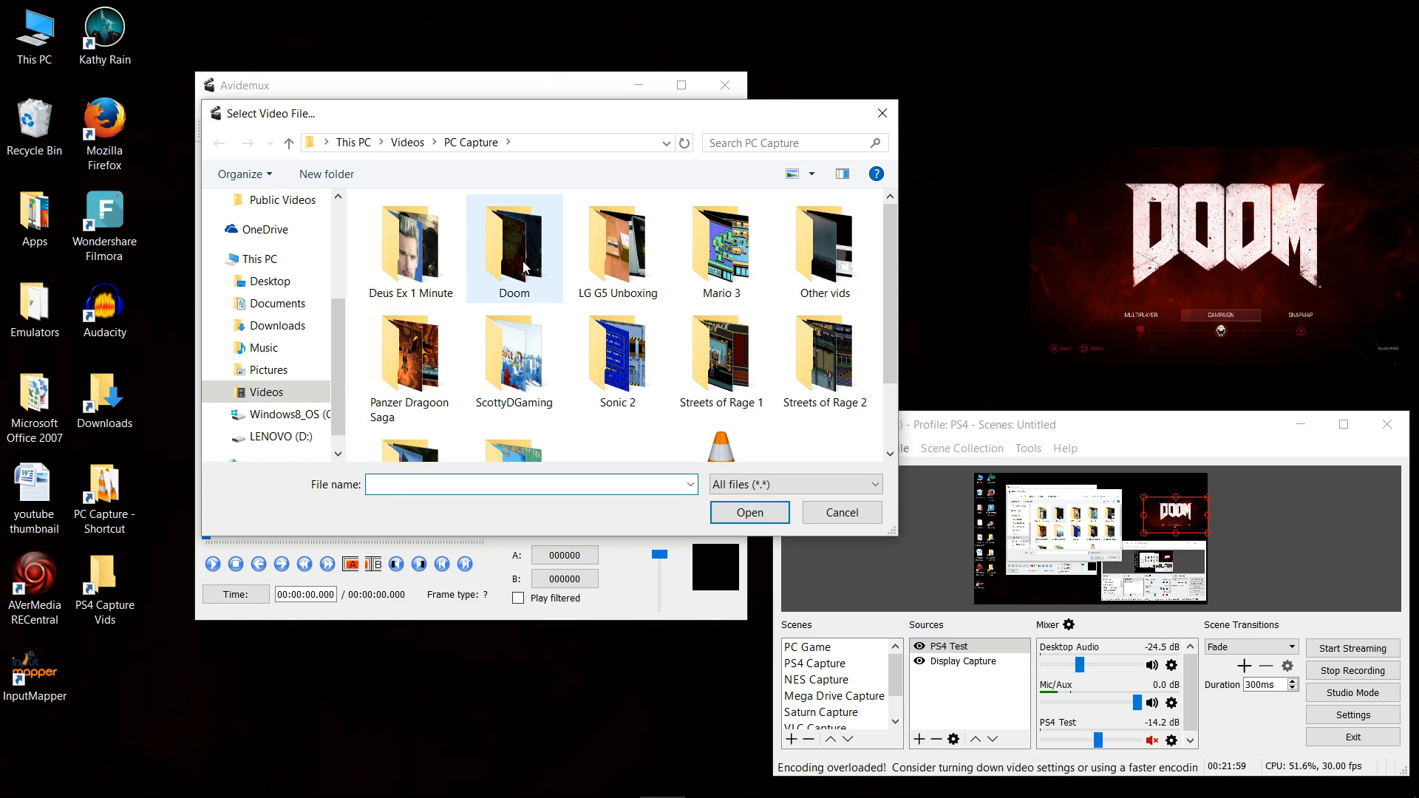
double_click(525, 267)
left_click(502, 312)
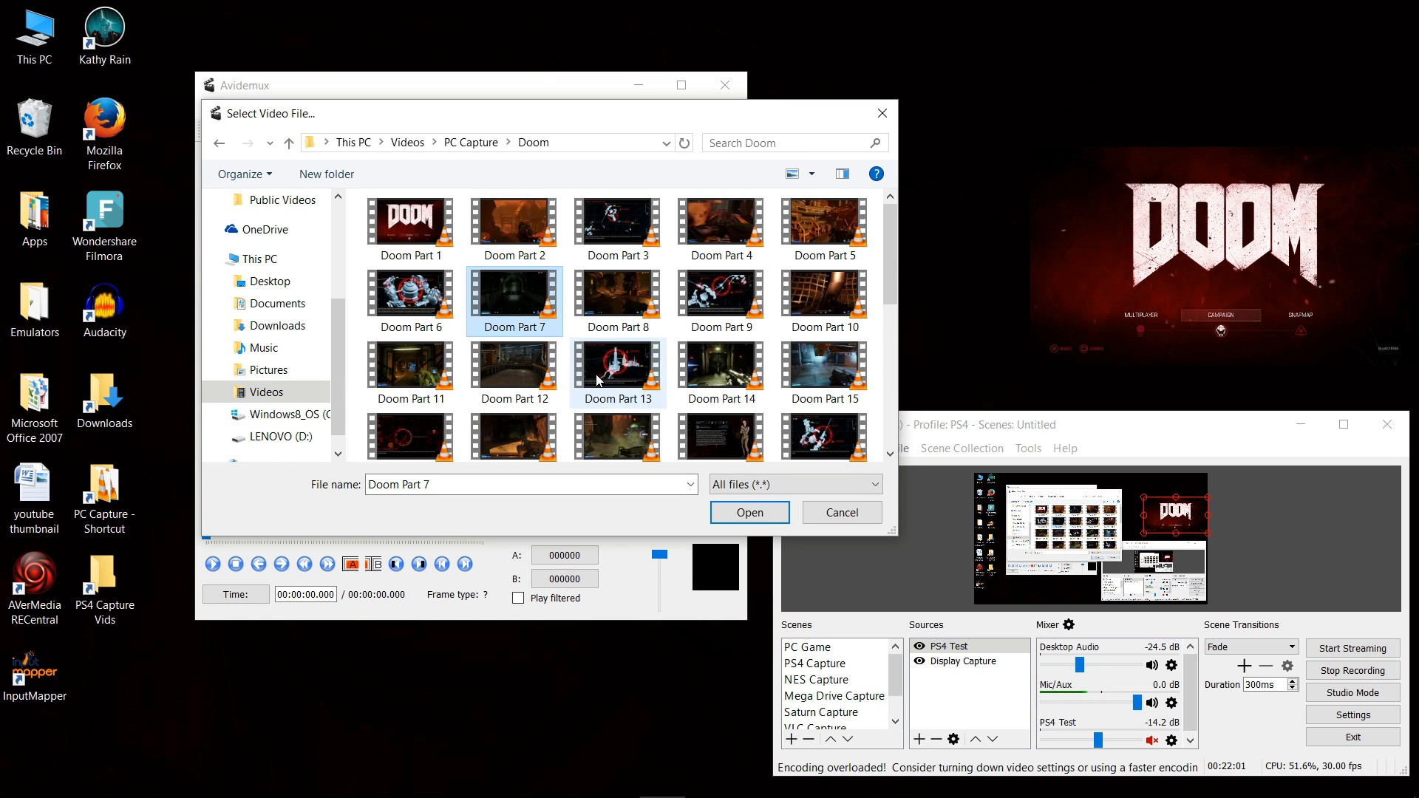
left_click(618, 299)
left_click(743, 515)
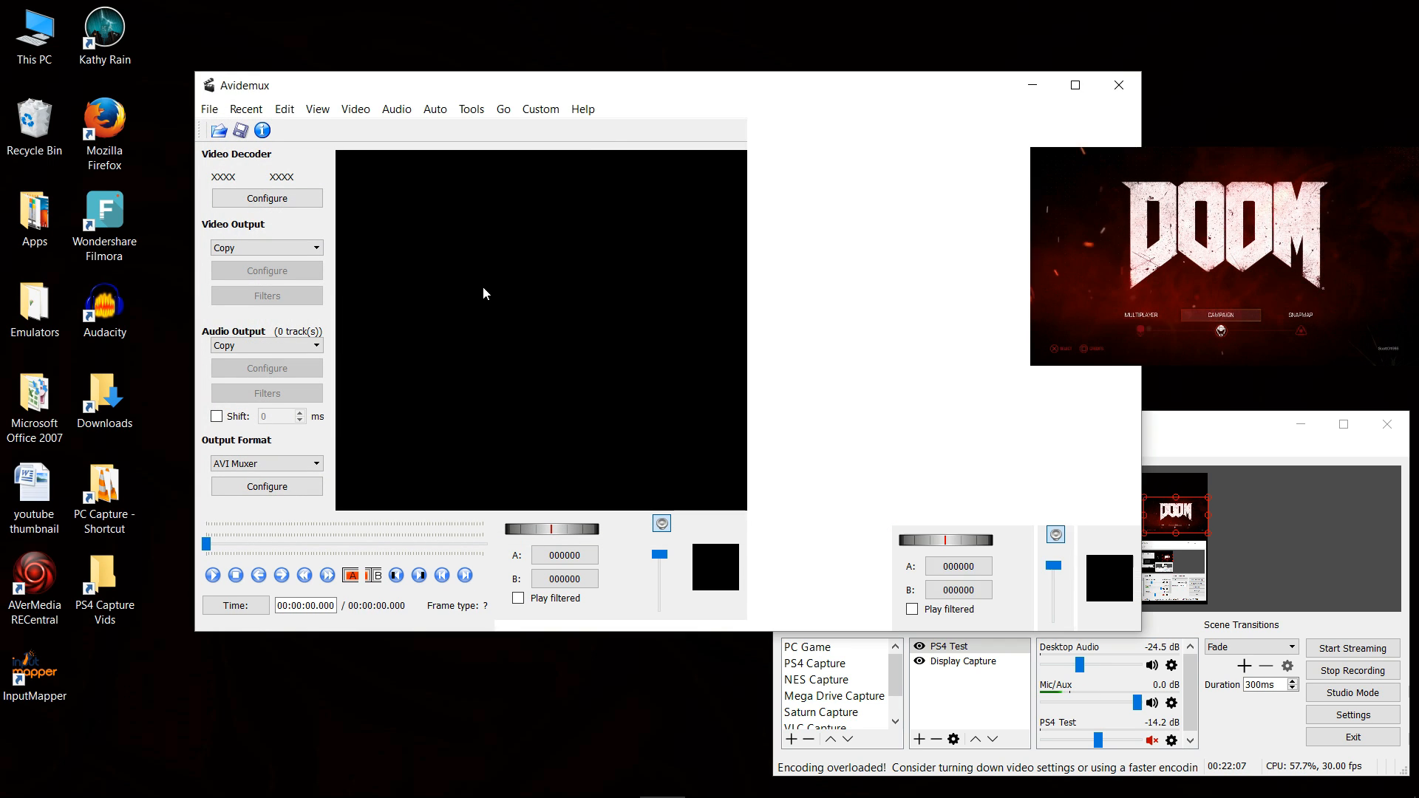
Restore the Avidemux window from full screen and reposition it to uncover the OBS mixer and sources.
left_click_drag(784, 92, 577, 0)
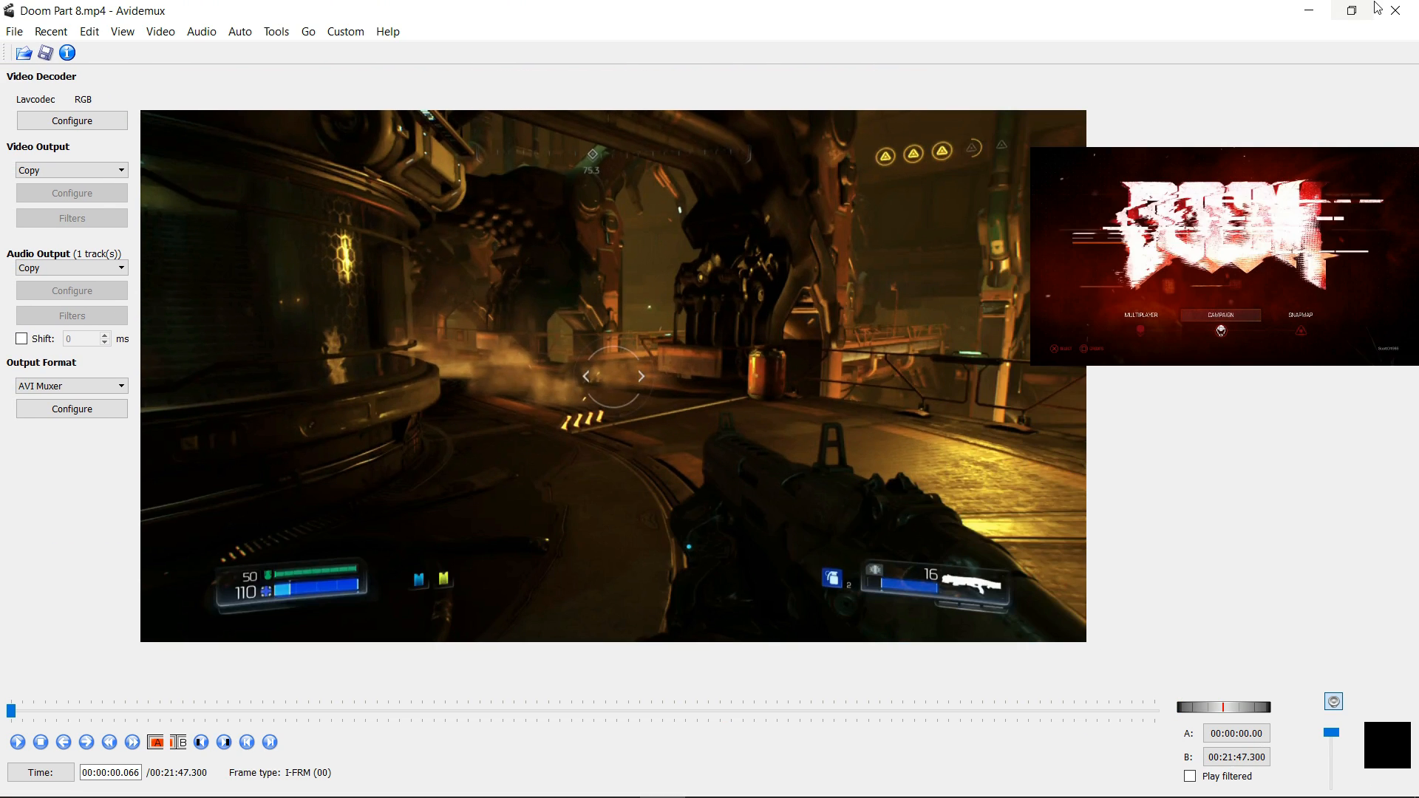
left_click(1356, 13)
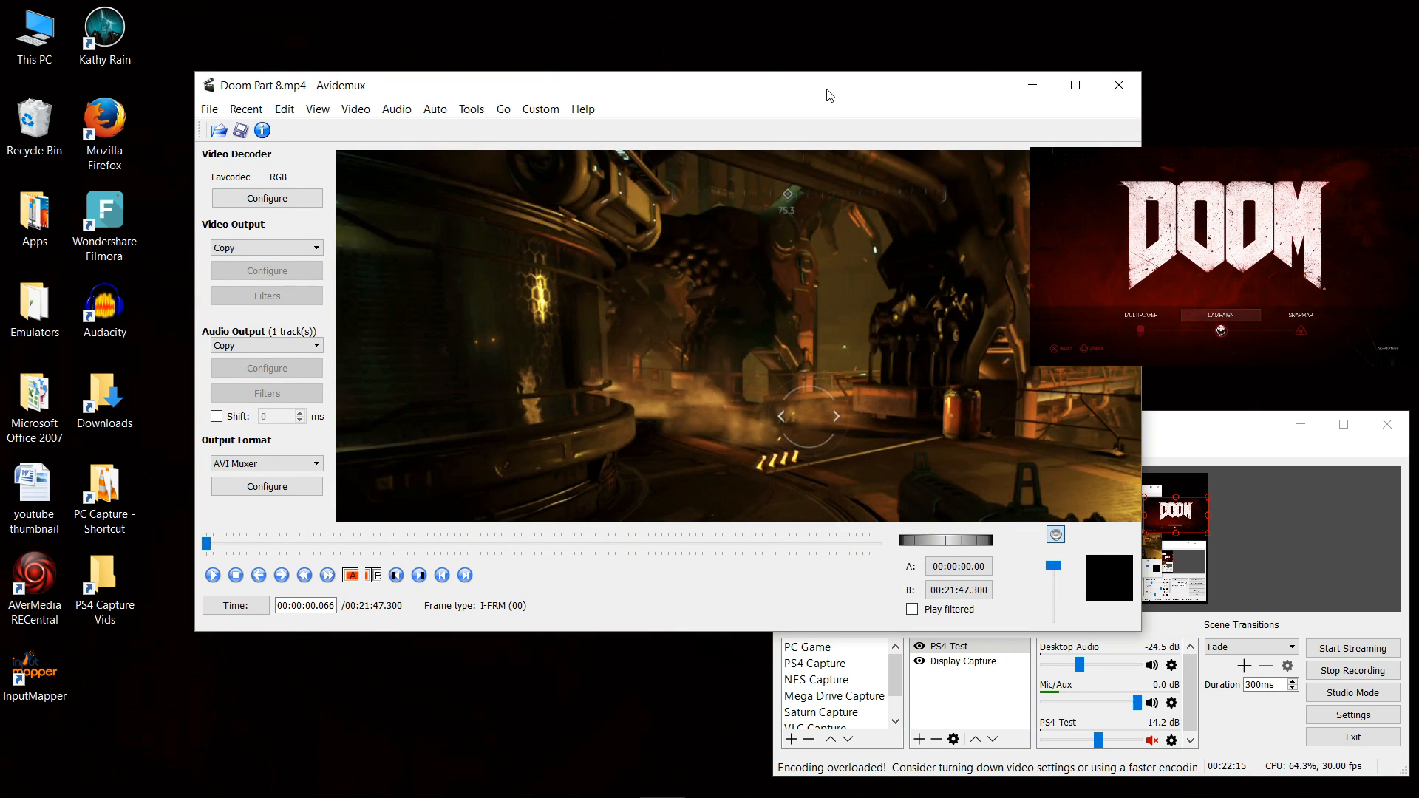
left_click_drag(831, 95, 658, 24)
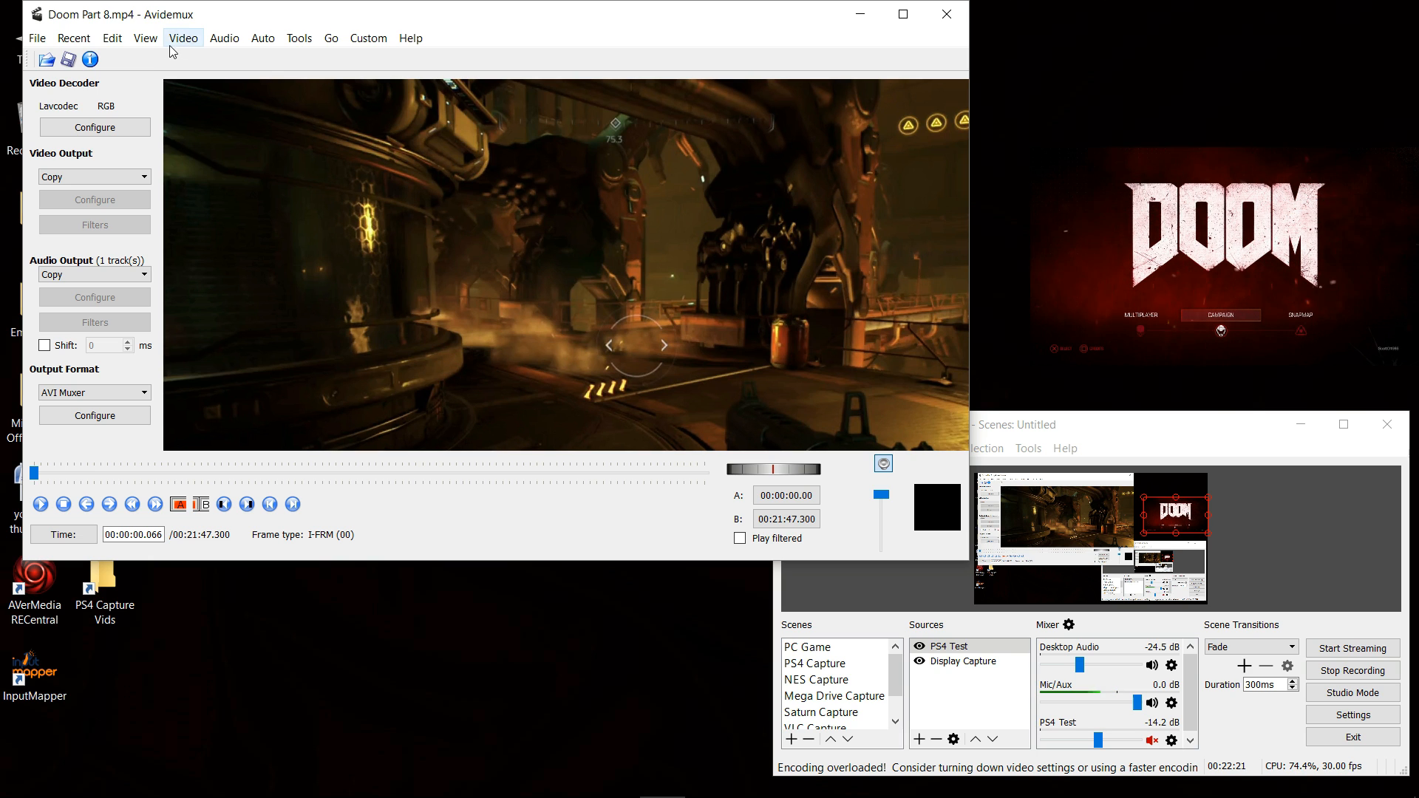
In the audio tracks configuration of Doom Part 8, disable track 1 and enable tracks 3 and 4.
left_click(216, 46)
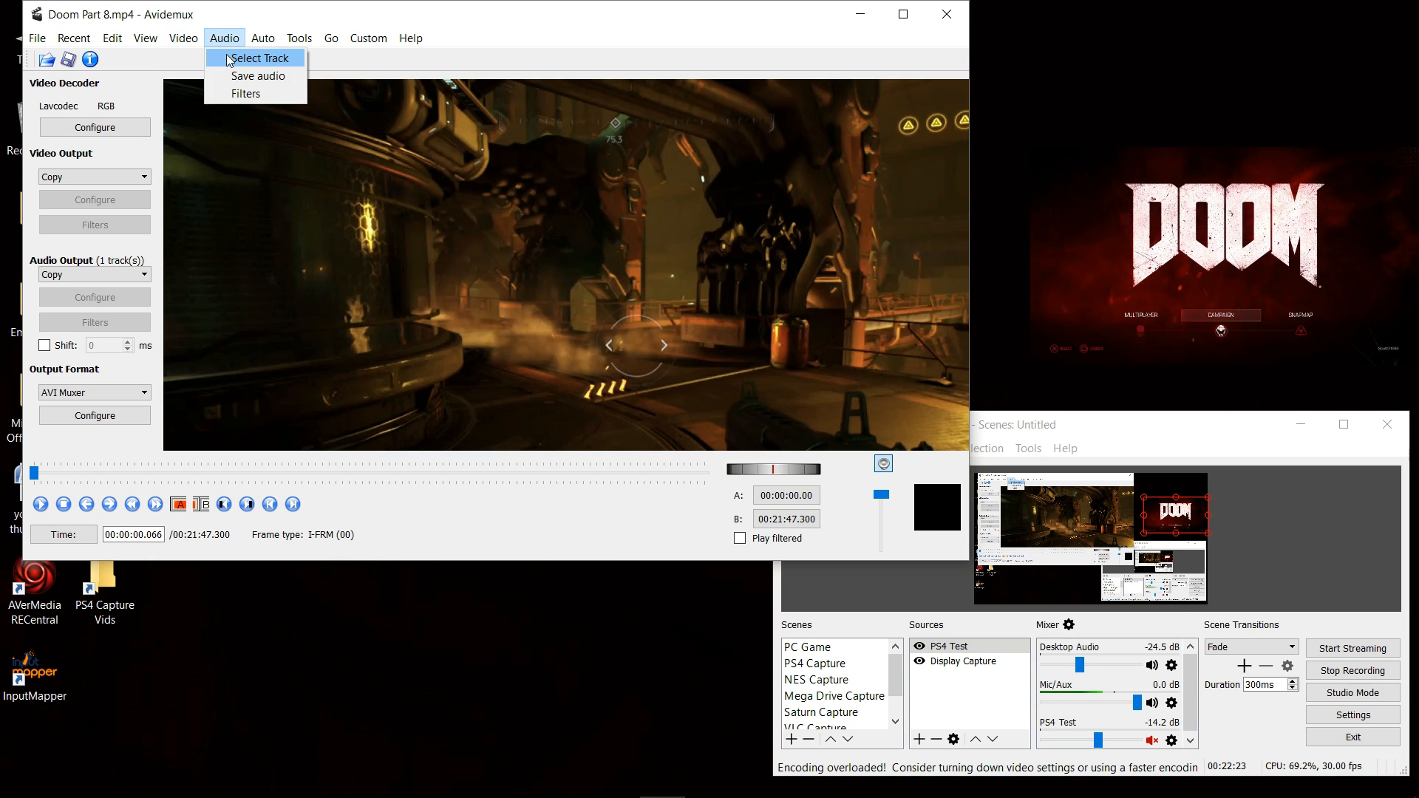
left_click(231, 59)
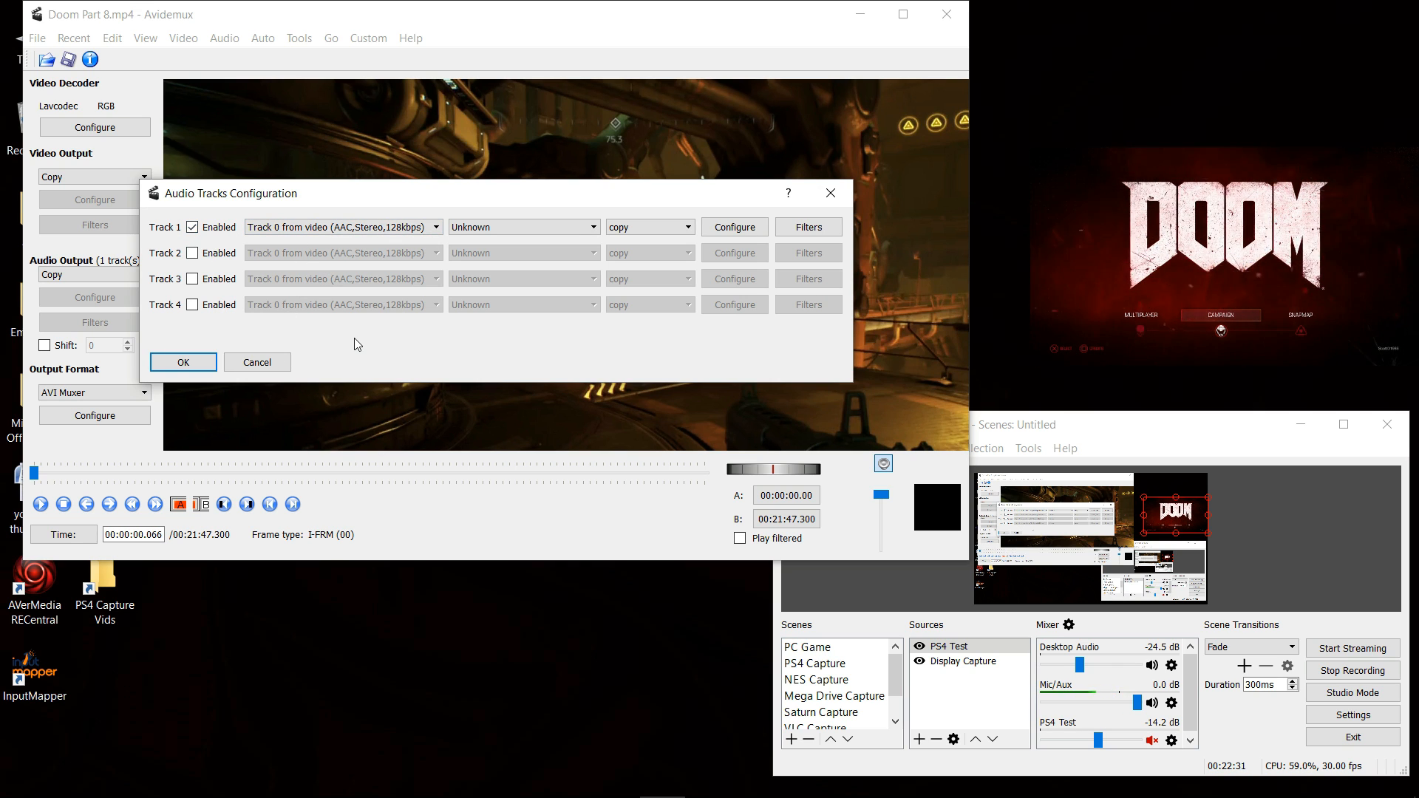
left_click(193, 229)
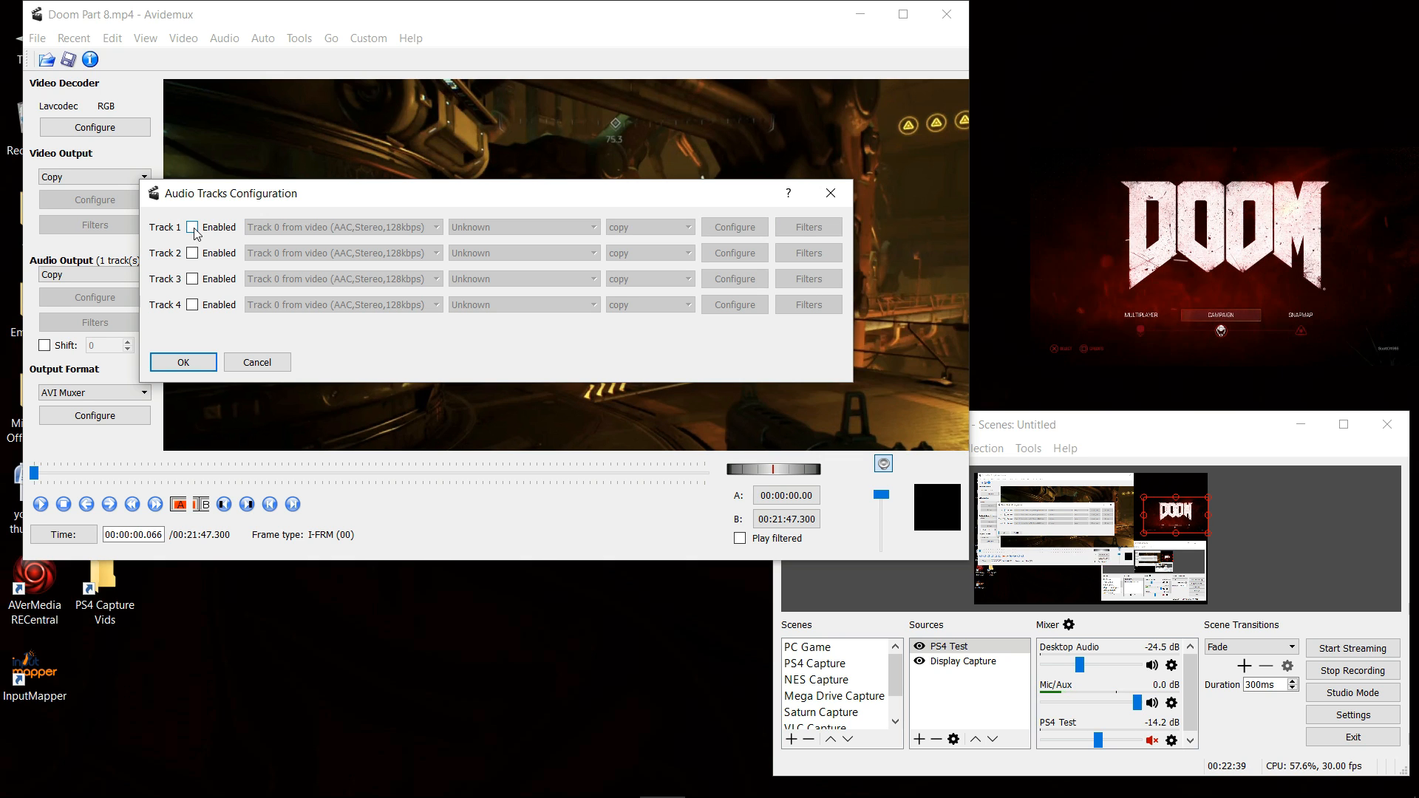
left_click(194, 254)
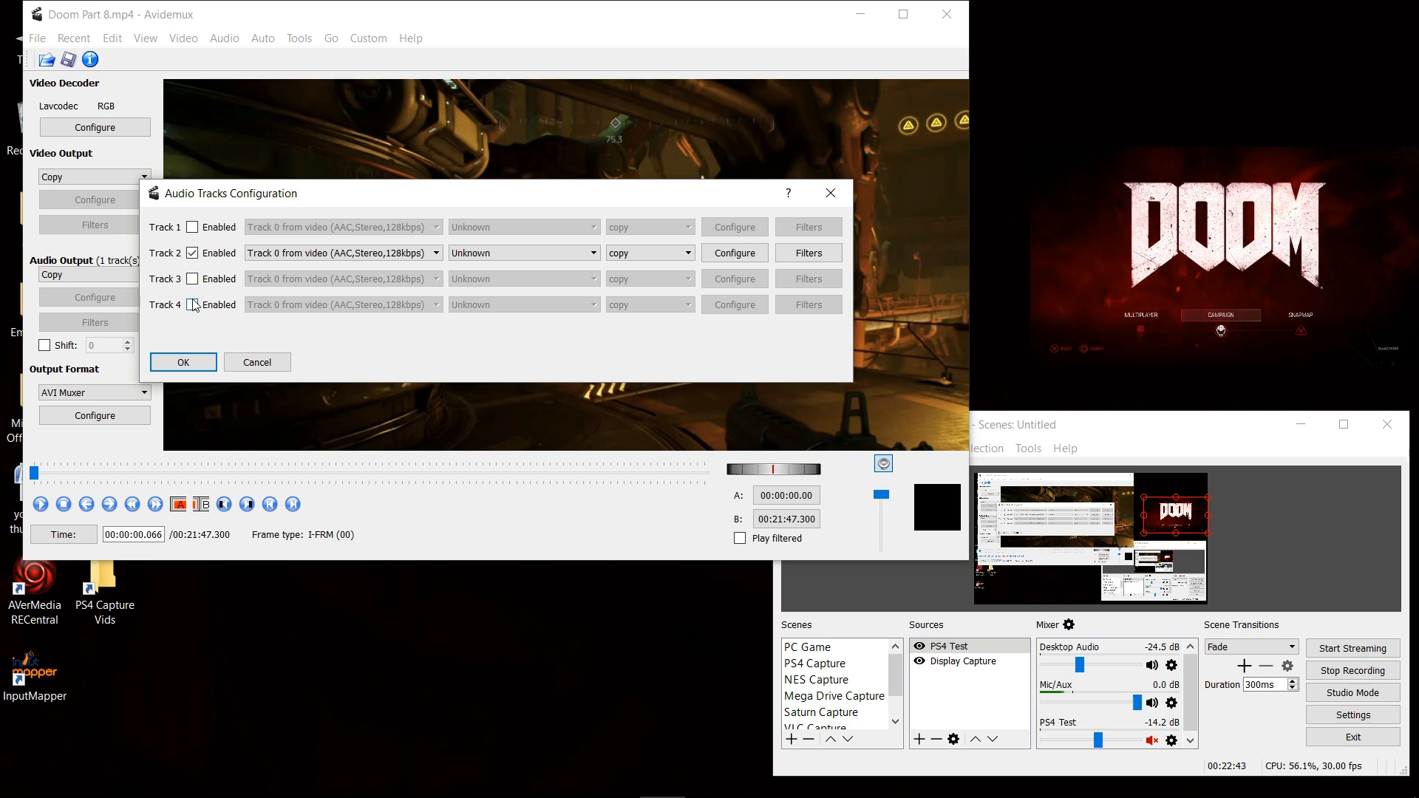
left_click(193, 254)
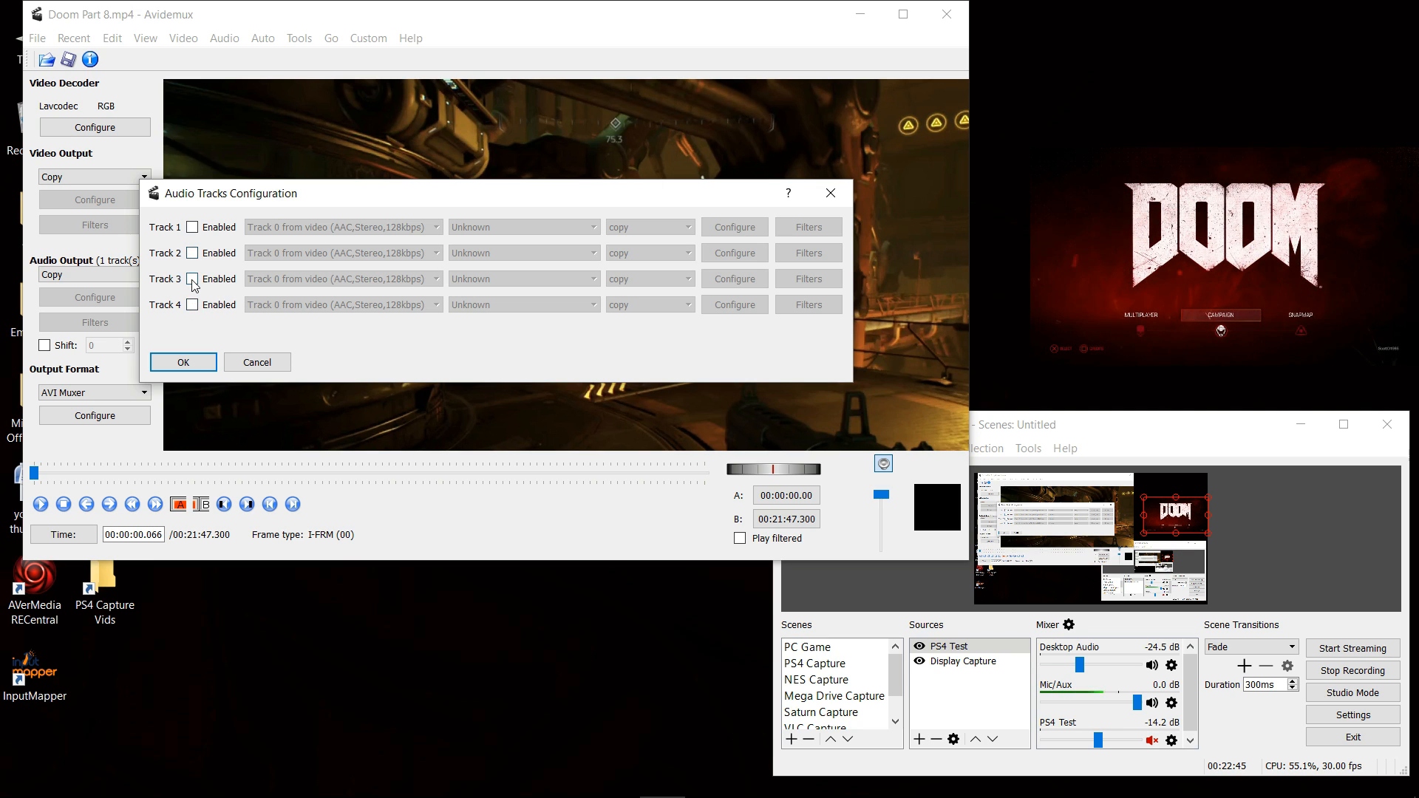
left_click(193, 279)
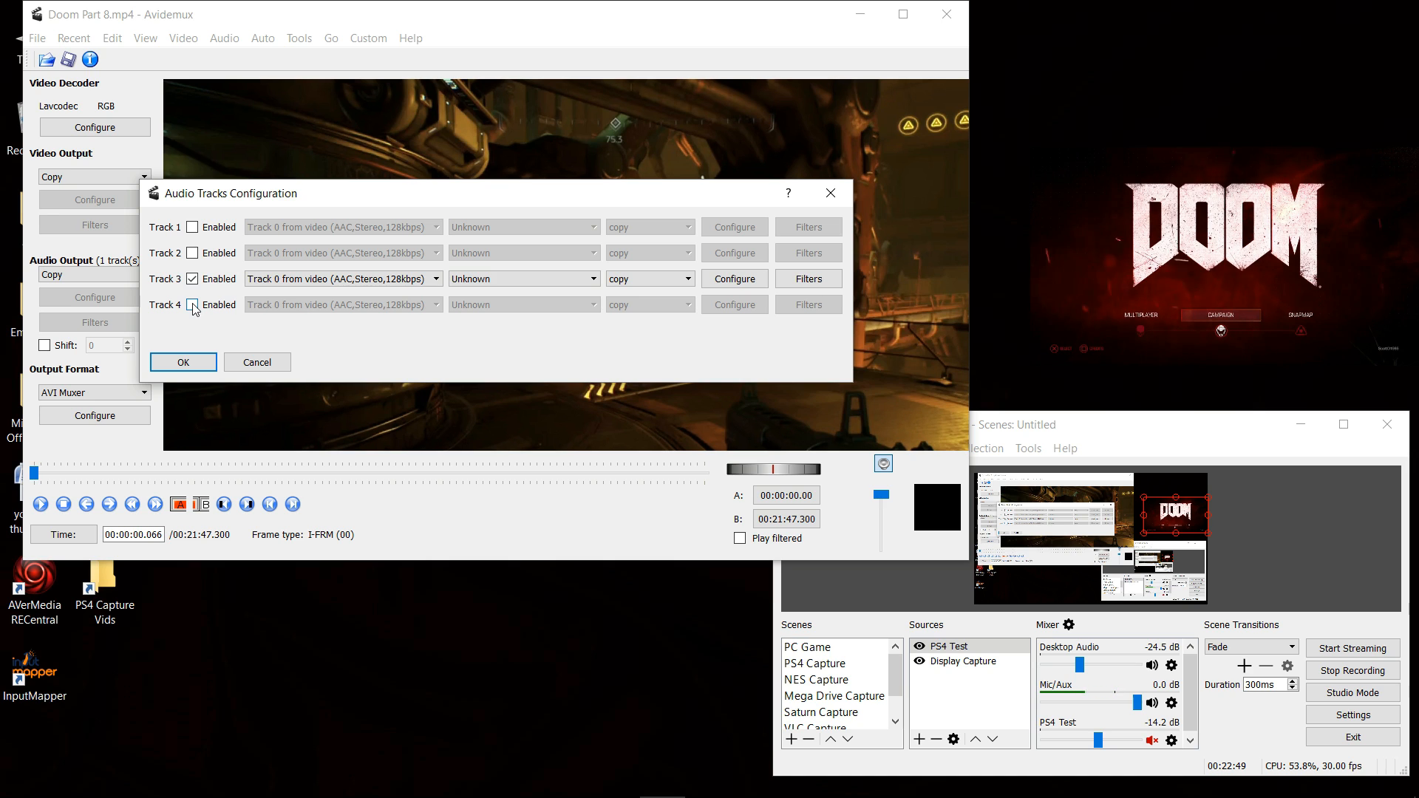
left_click(194, 307)
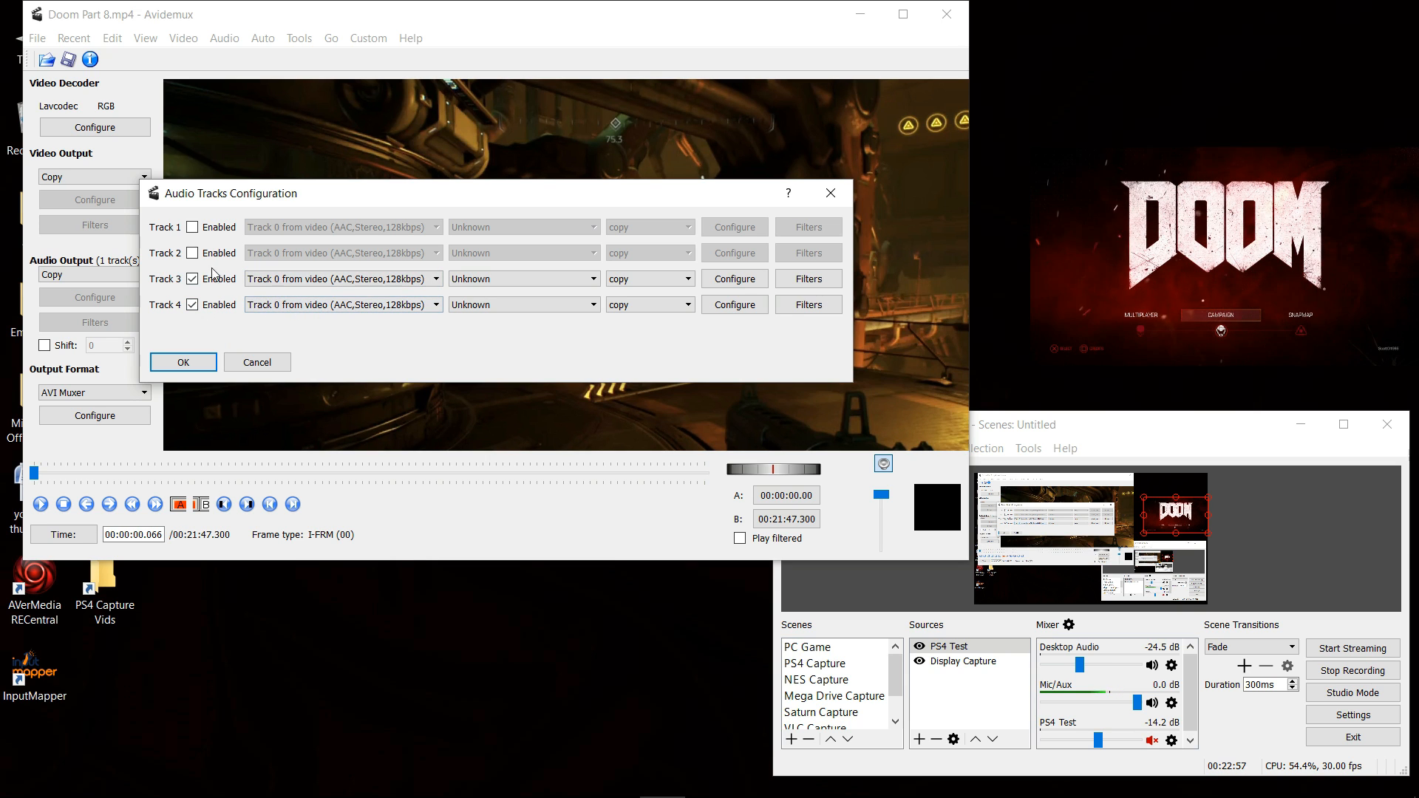
Check the source choices for track 3, try to apply the audio track selection, and discard the track changes.
left_click(285, 281)
left_click(284, 282)
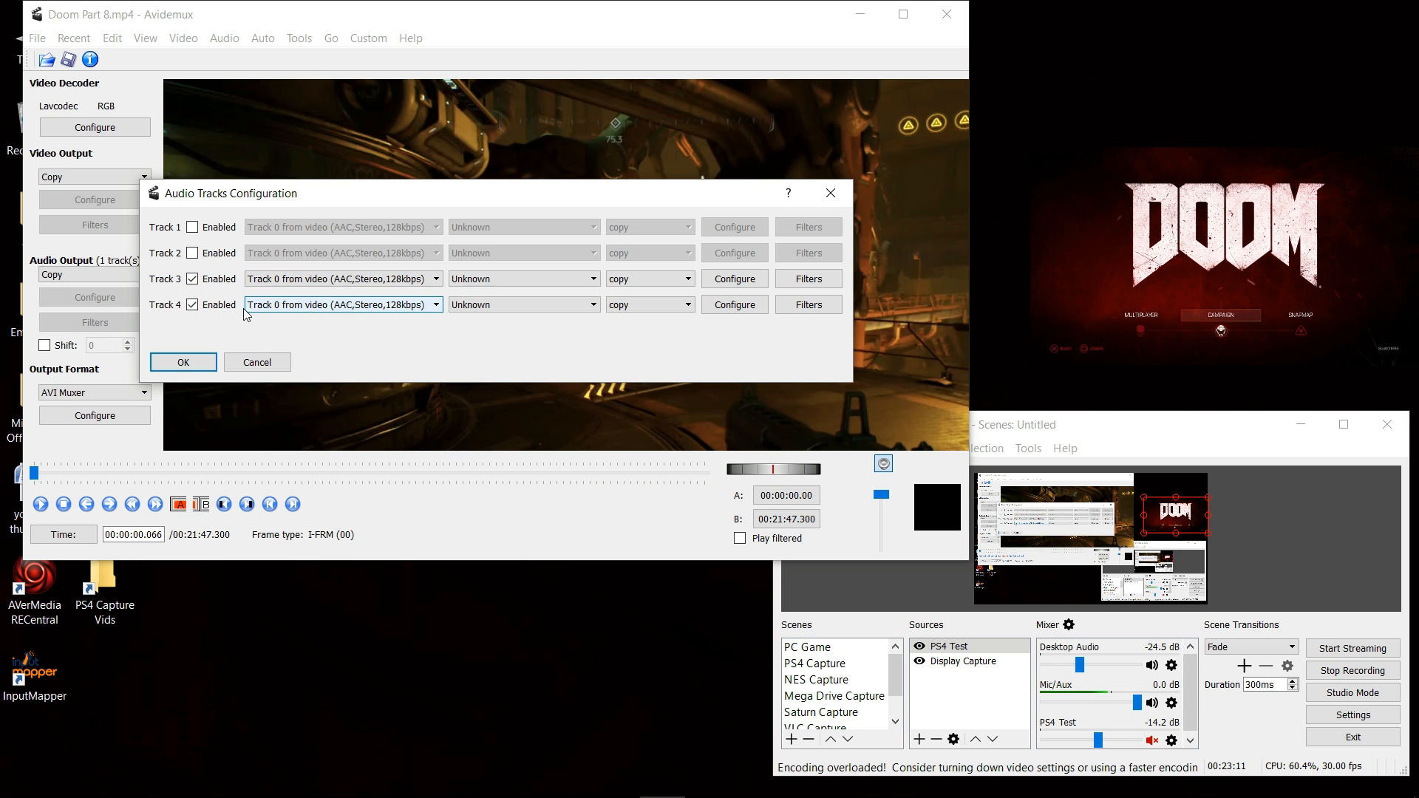
left_click(201, 363)
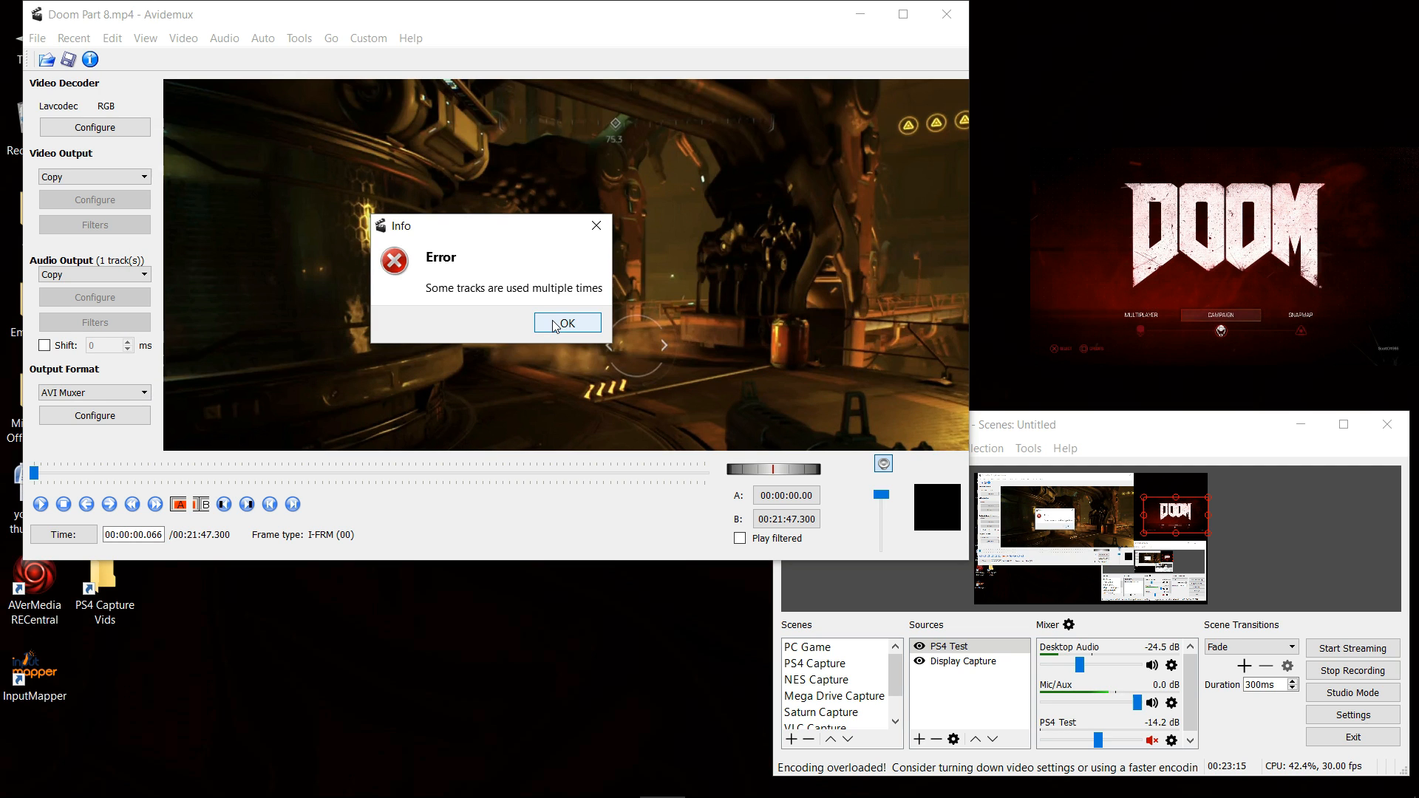
left_click(556, 325)
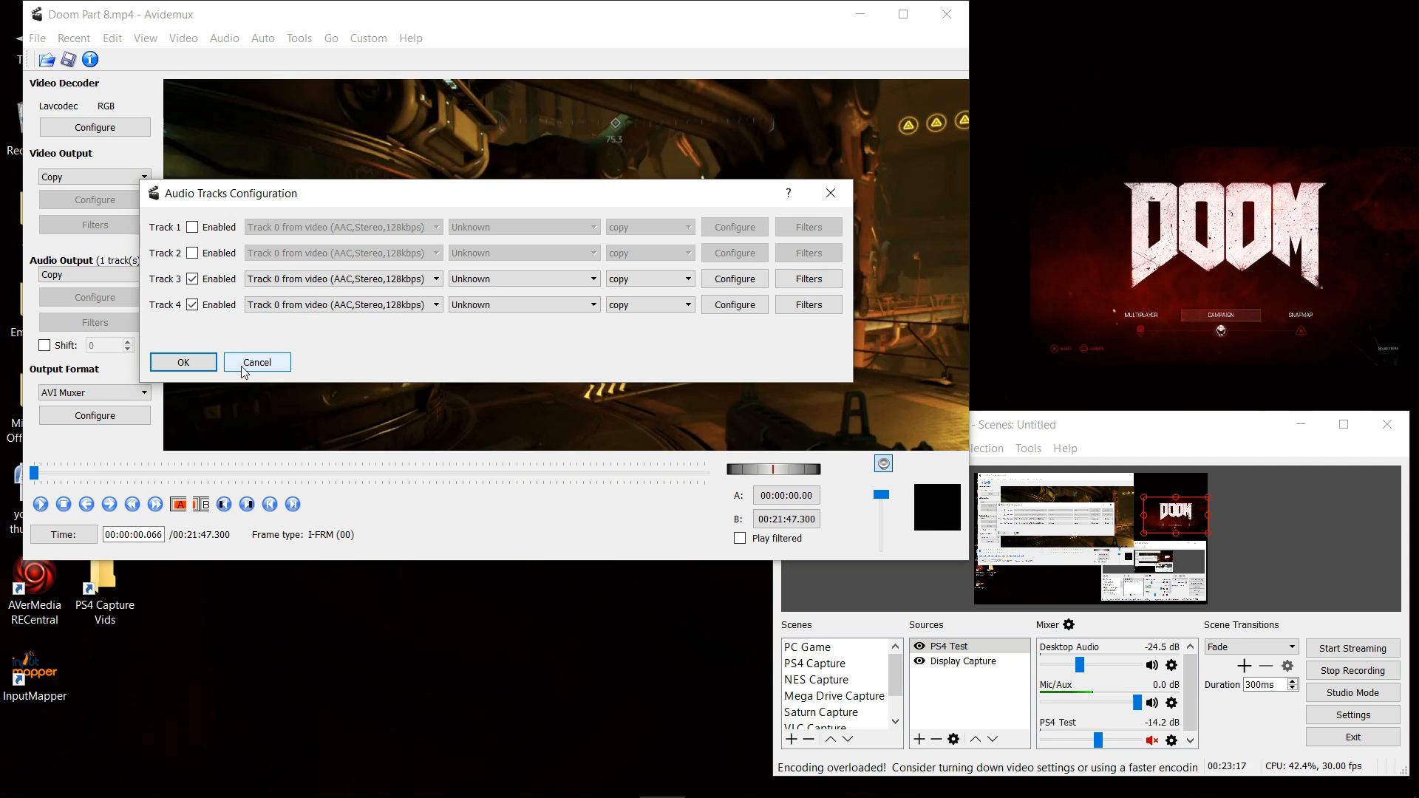
left_click(258, 362)
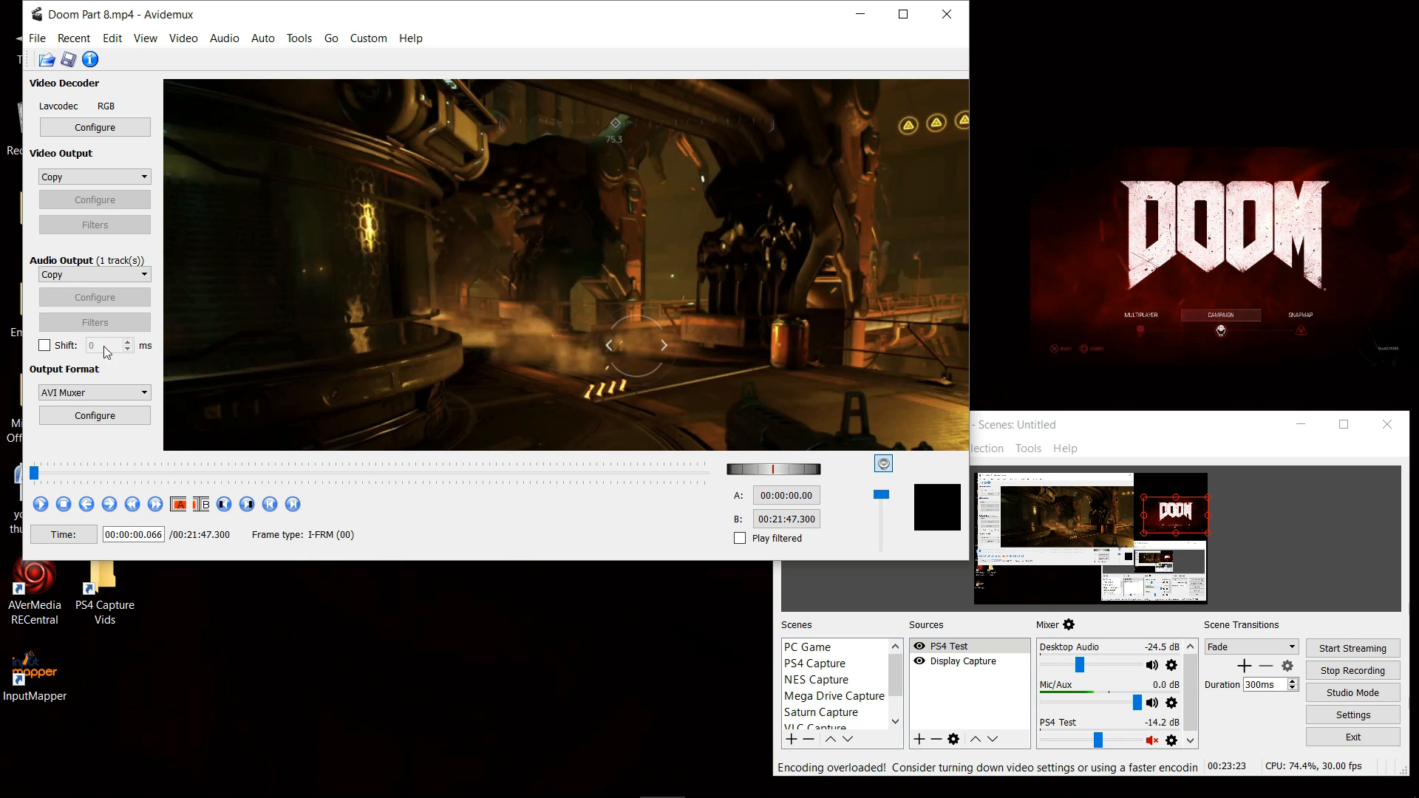
Enable the audio output shift and set it to -4000 ms.
left_click(45, 345)
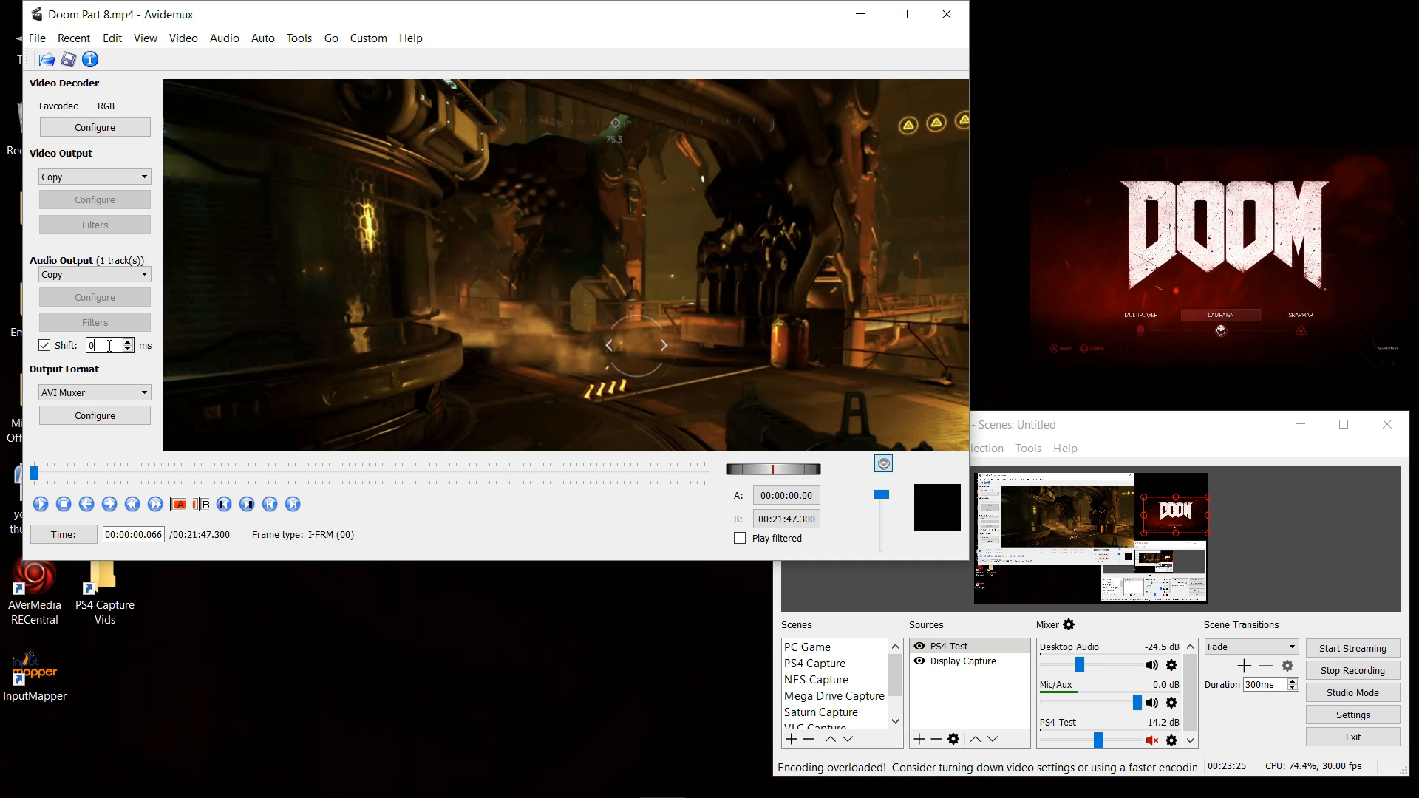
type("200")
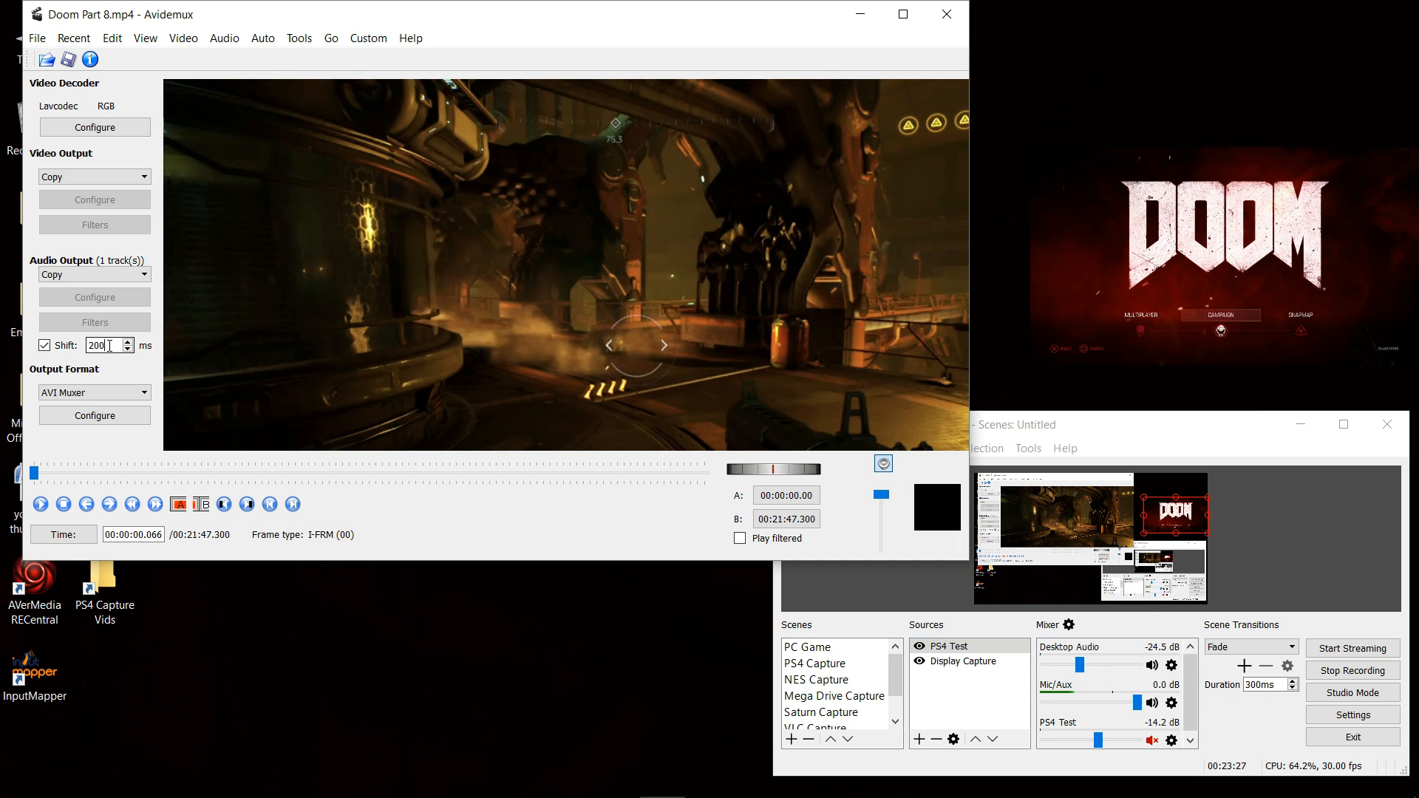
key("BackSpace")
key("BackSpace")
key("BackSpace")
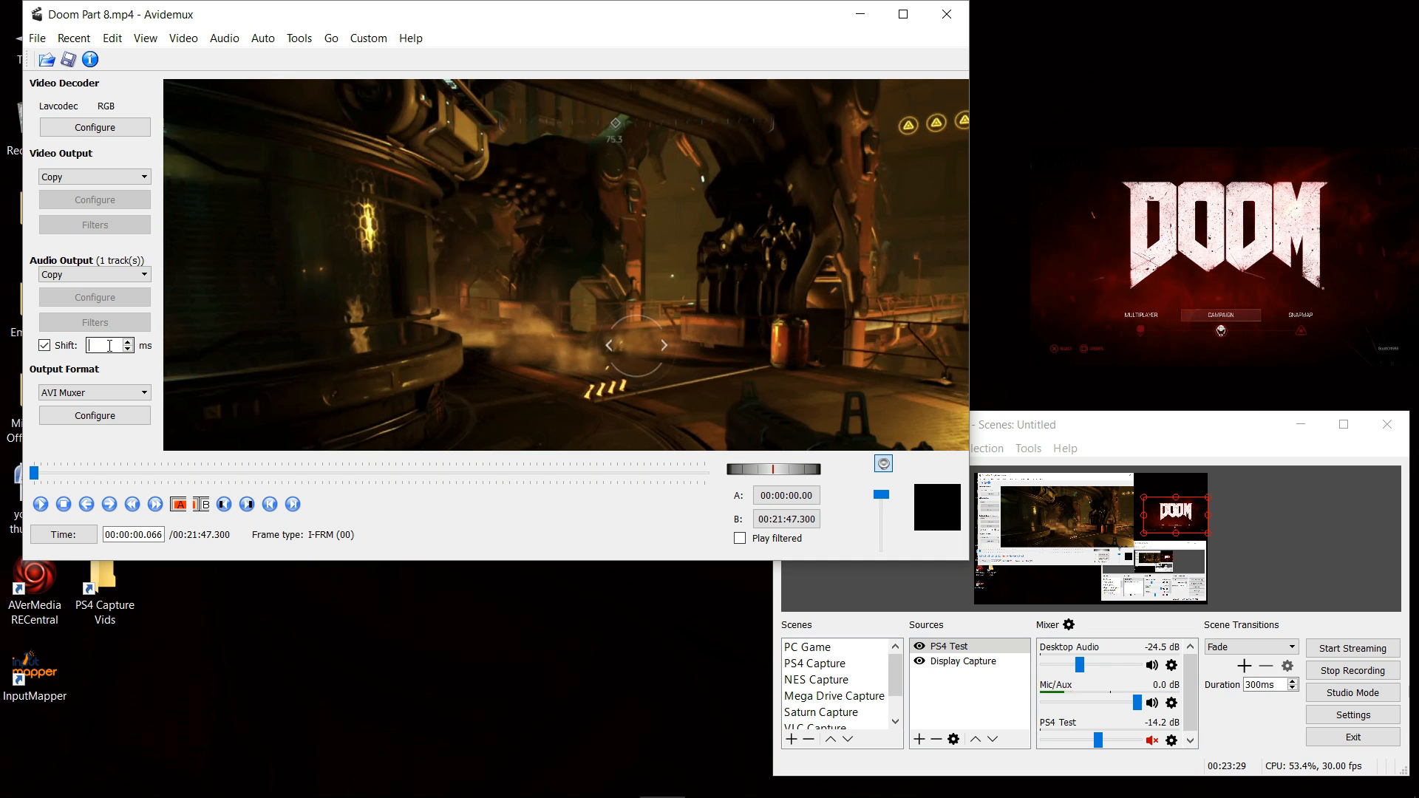
type("-4000")
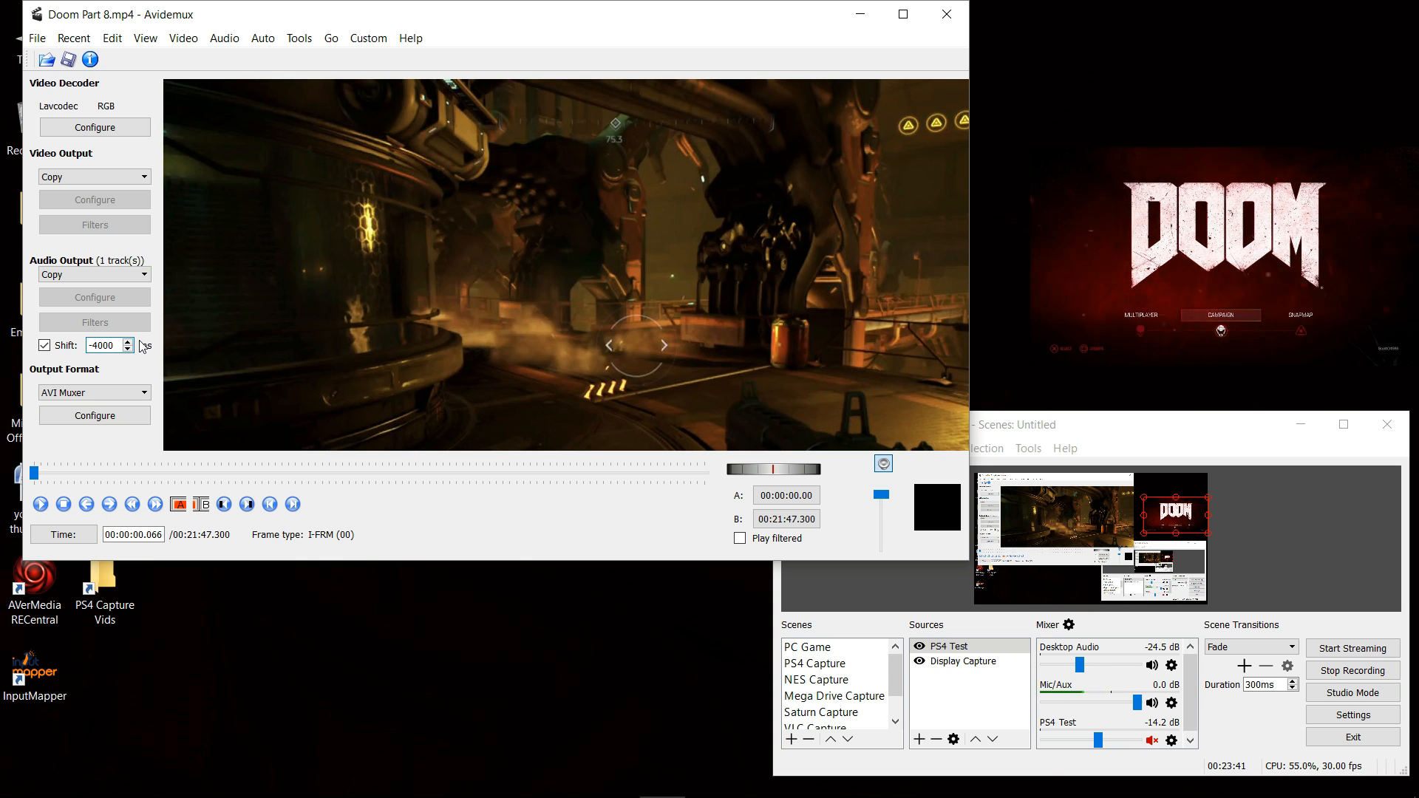
Close Avidemux, bring OBS back to full size and switch to the PS4 Capture scene.
left_click(948, 14)
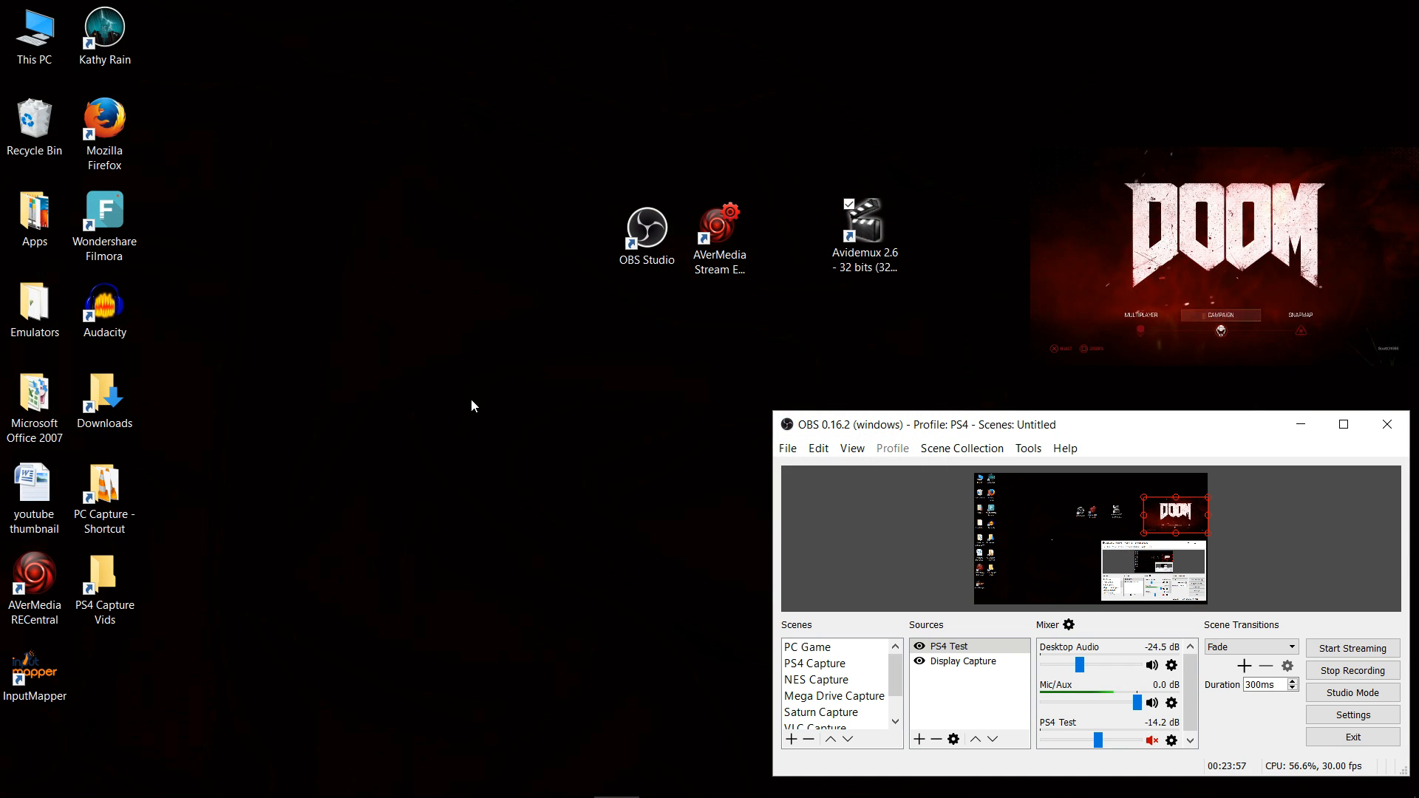
left_click(1344, 425)
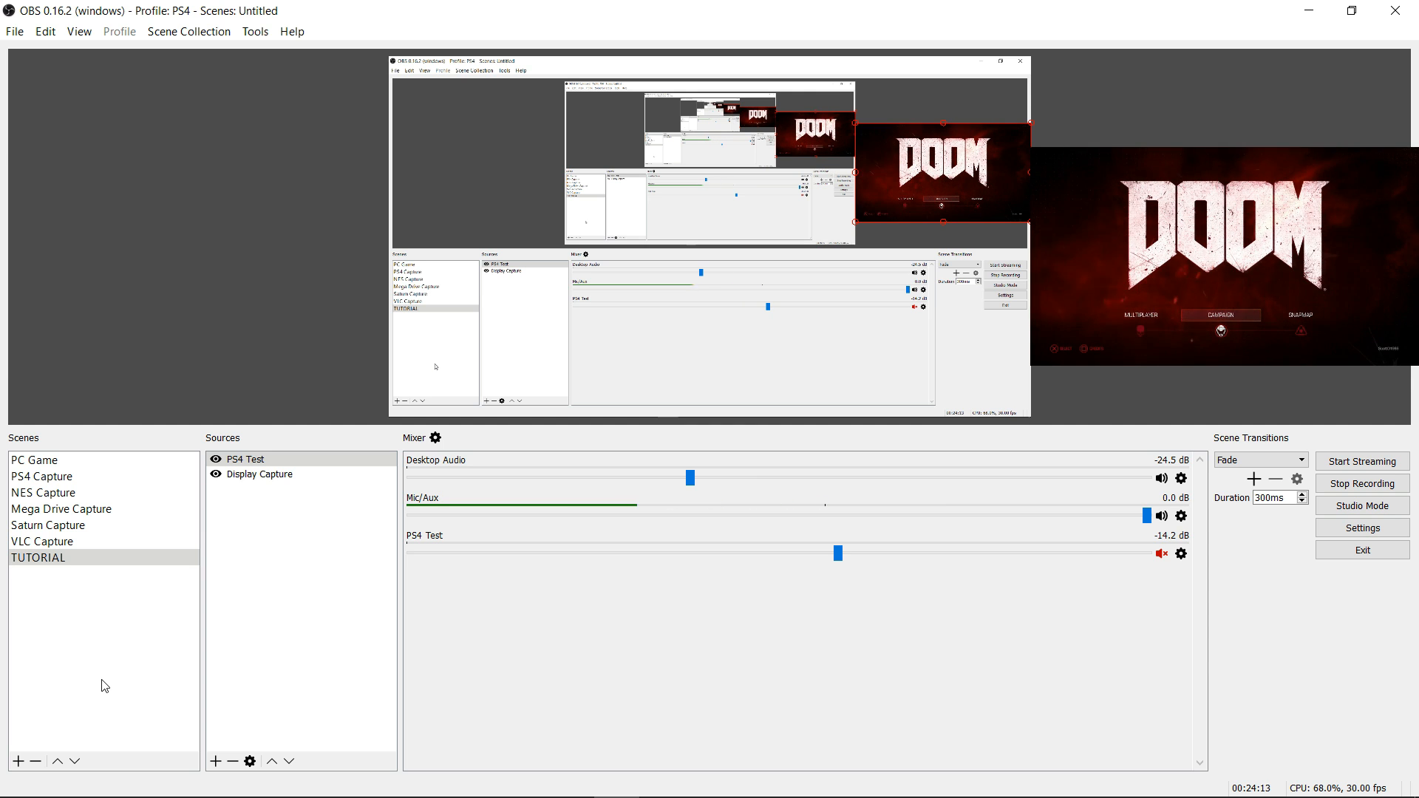
left_click(55, 484)
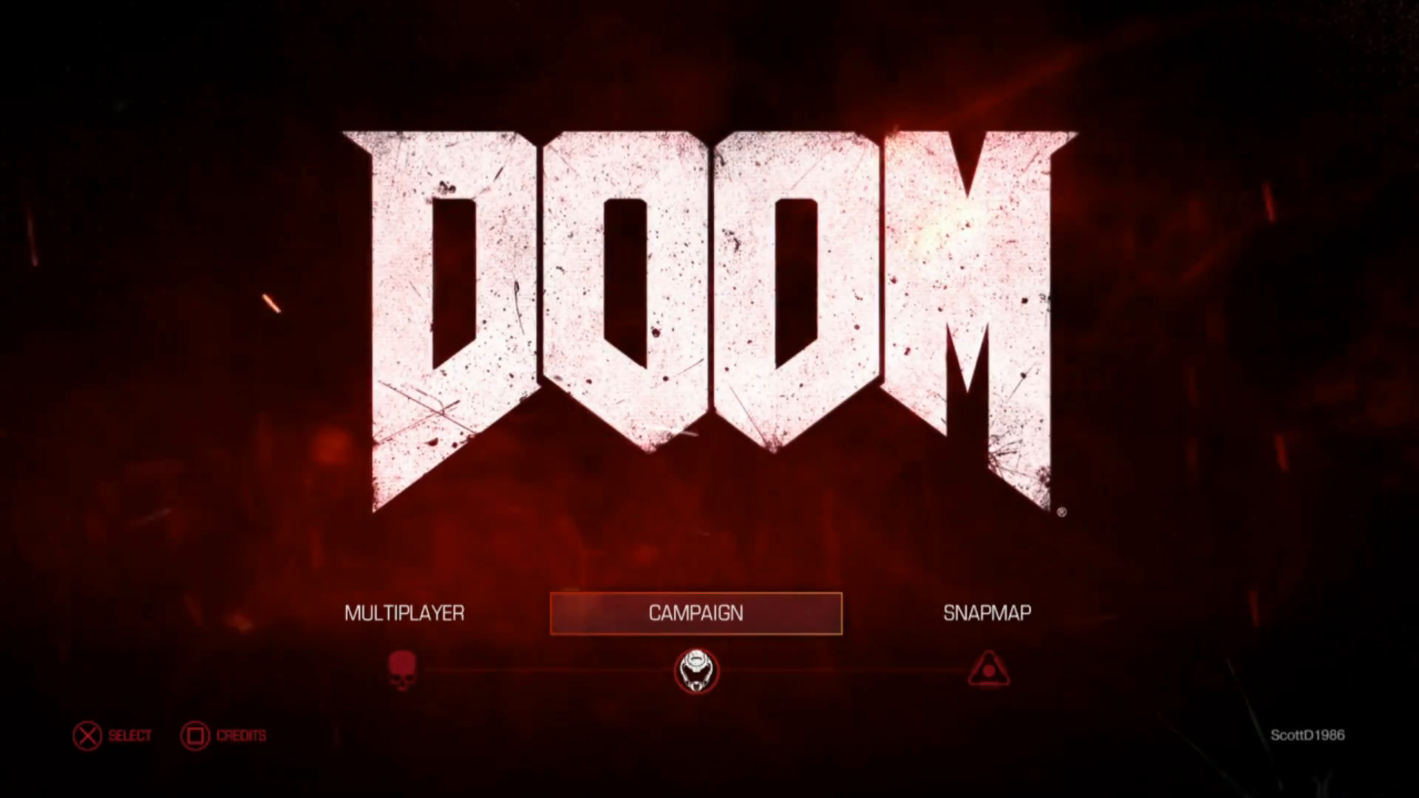